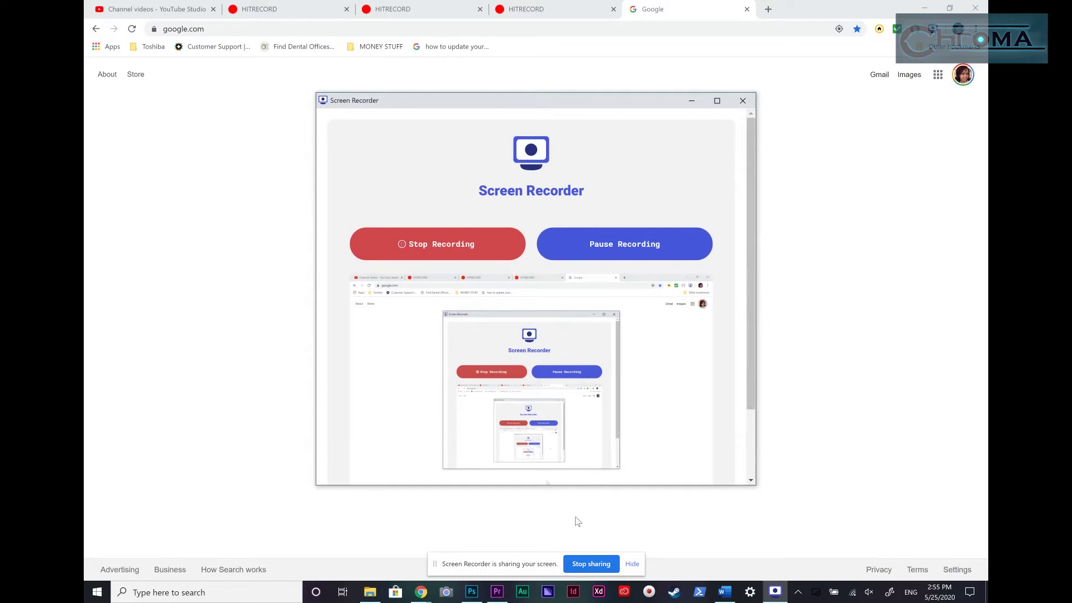
- Switch to Photoshop and select all the orange lettering of the Mortal Kombat 11 logo on the mklogo layer with the Magic Wand
left_click(473, 594)
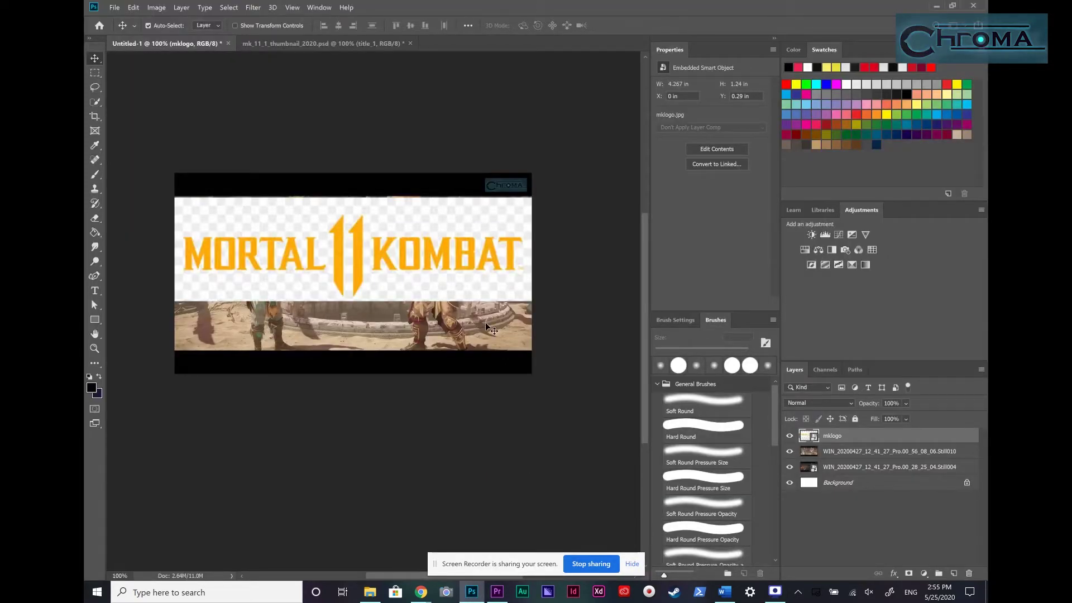
key("w")
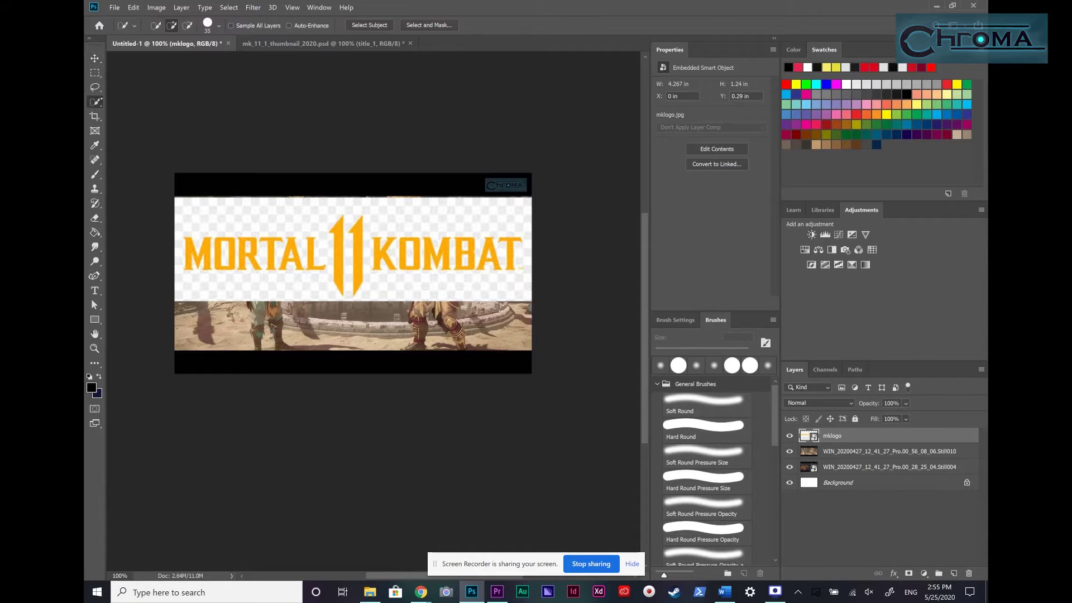
right_click(96, 103)
left_click(143, 112)
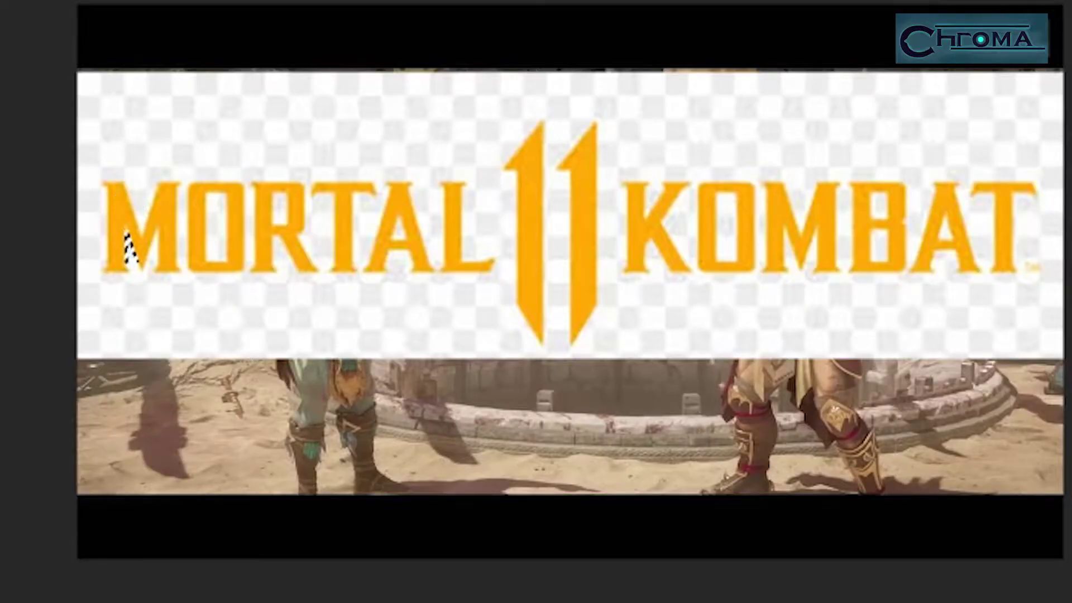
left_click(117, 196)
left_click(199, 221, "shift")
left_click(270, 212, "shift")
left_click(347, 193, "shift")
left_click(402, 218, "shift")
left_click(455, 201, "shift")
left_click(537, 164, "shift")
left_click(571, 181, "shift")
left_click(636, 215, "shift")
left_click(702, 197, "shift")
left_click(790, 203, "shift")
left_click(893, 202, "shift")
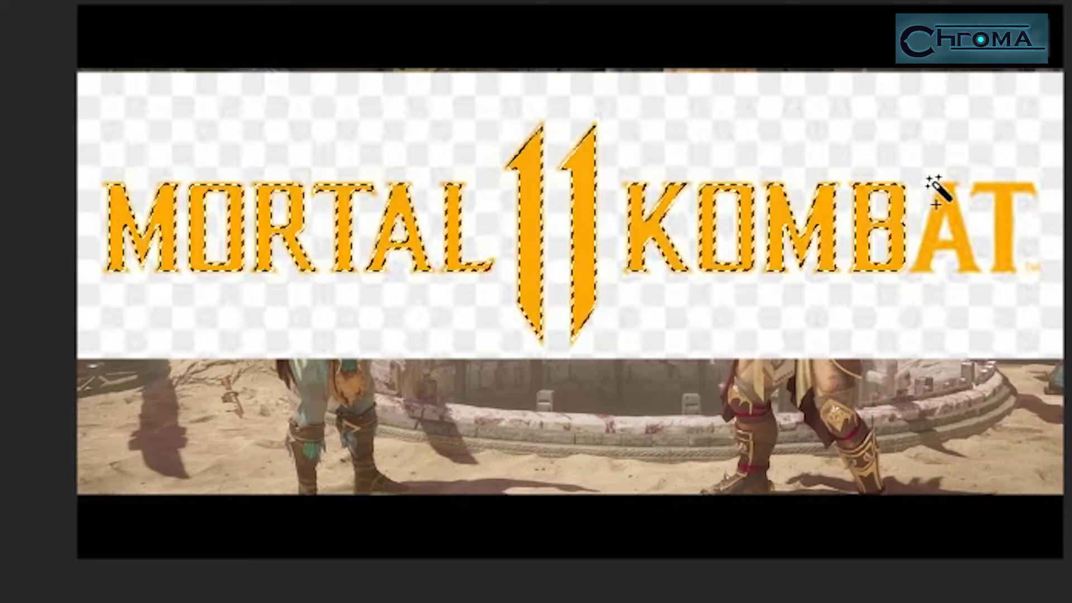
left_click(956, 192, "shift")
left_click(1006, 205, "shift")
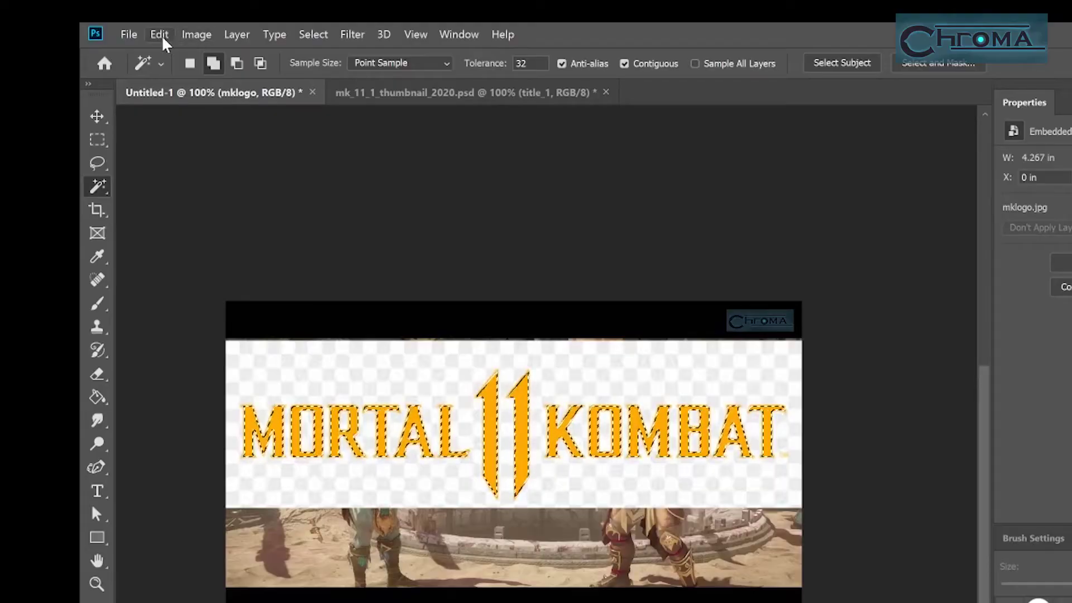
- Copy the selected lettering and paste it onto a new layer, with the original mklogo layer hidden
left_click(160, 34)
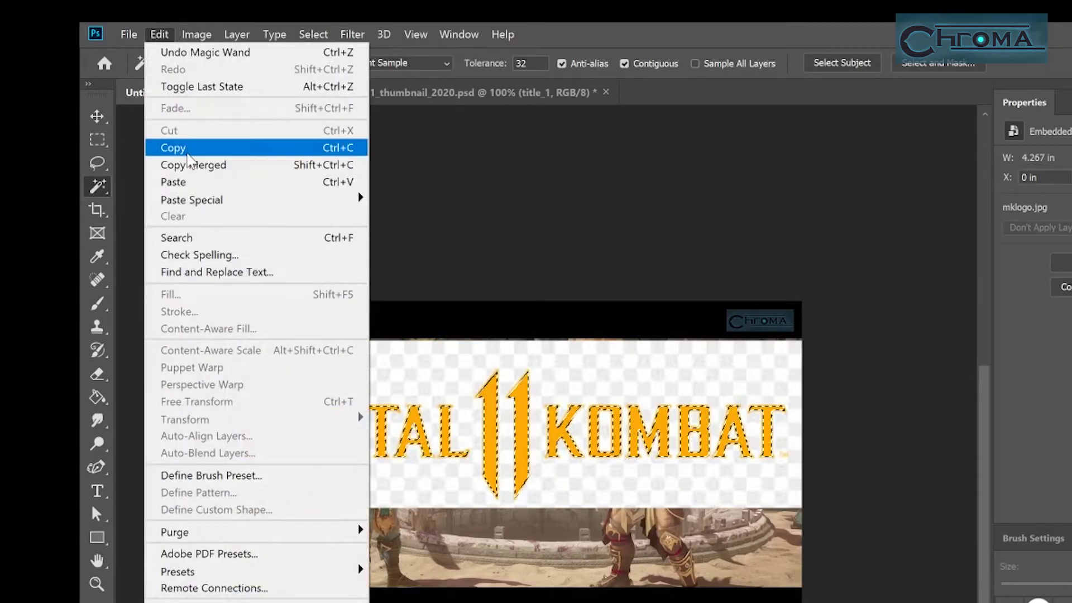
left_click(170, 148)
left_click(1009, 601)
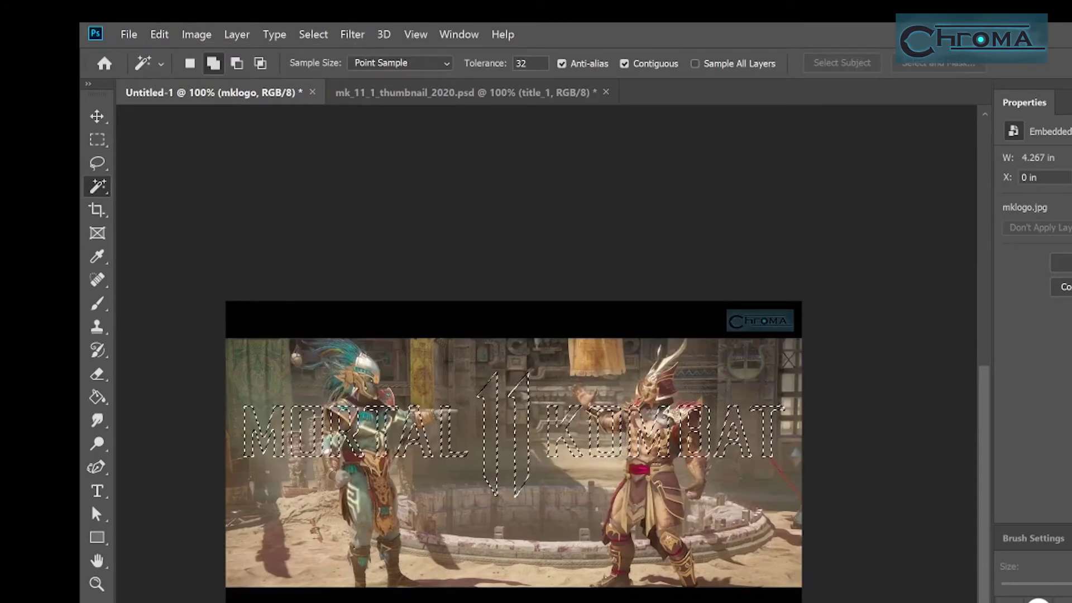
left_click(1069, 601)
left_click(160, 35)
left_click(176, 182)
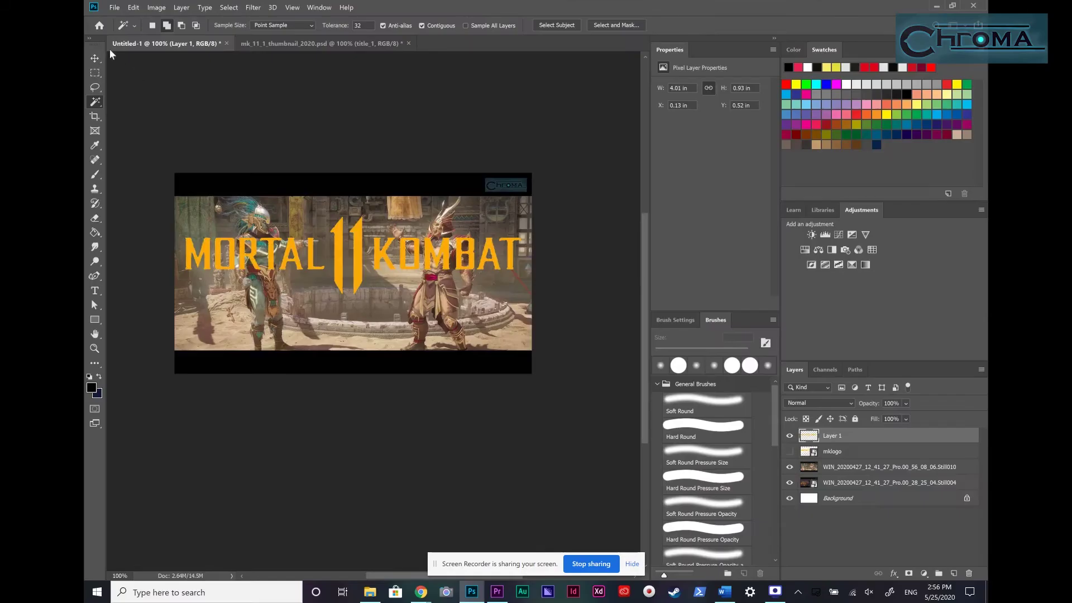
- Hide the two still-image layers and rename the pasted lettering layer as title
left_click(97, 116)
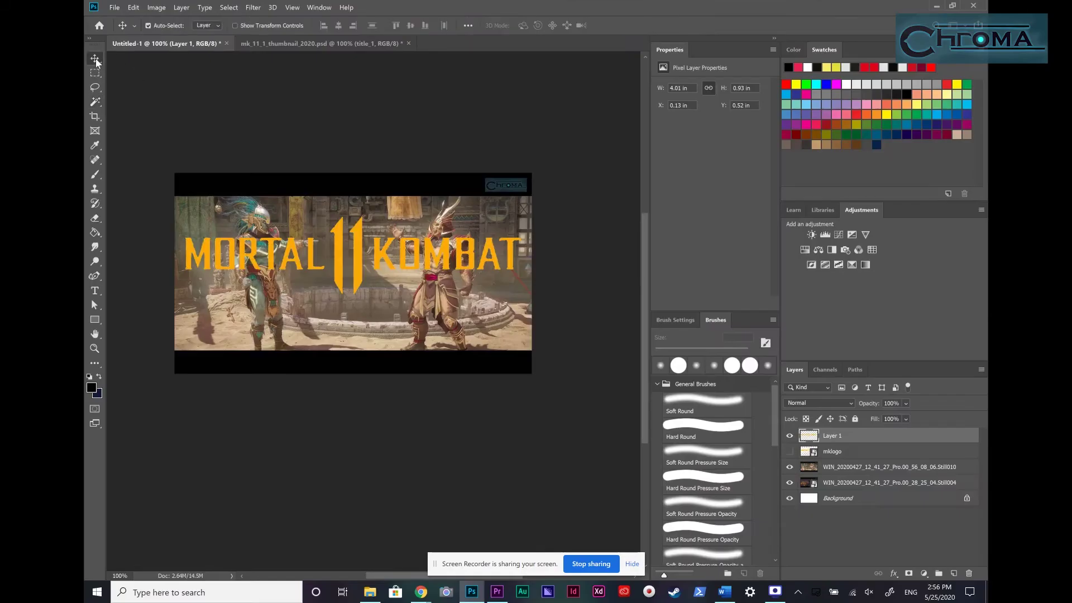
left_click(790, 467)
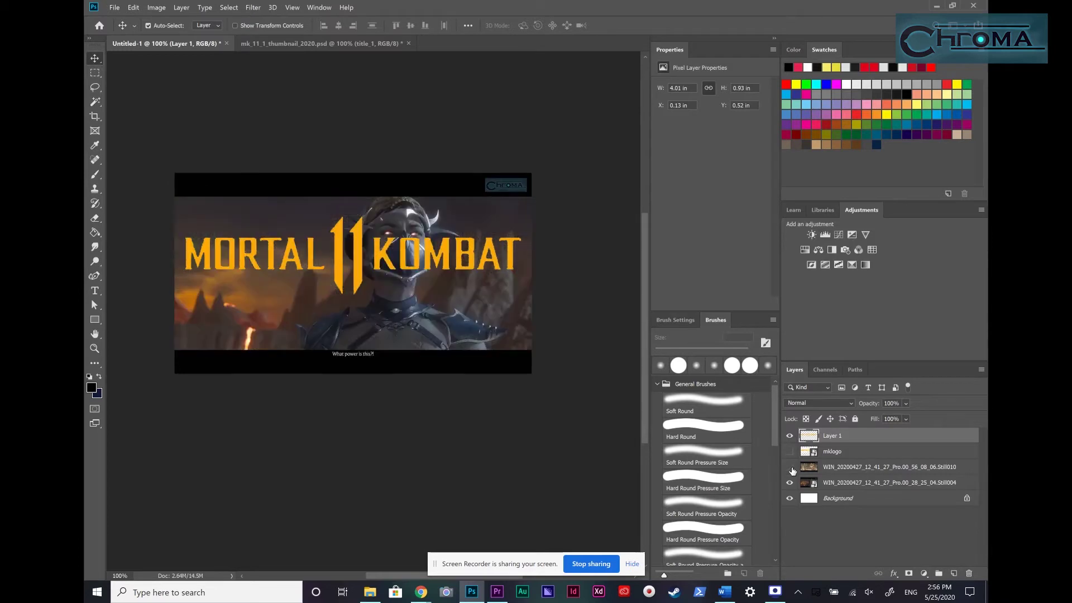
left_click(790, 483)
key("b")
double_click(840, 437)
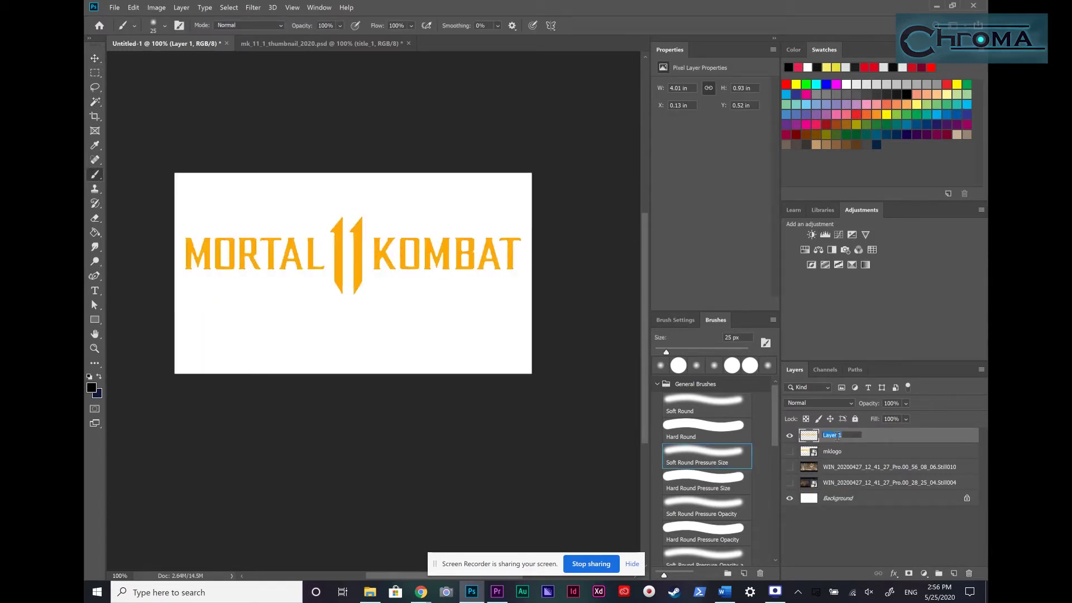
type("title")
key("Return")
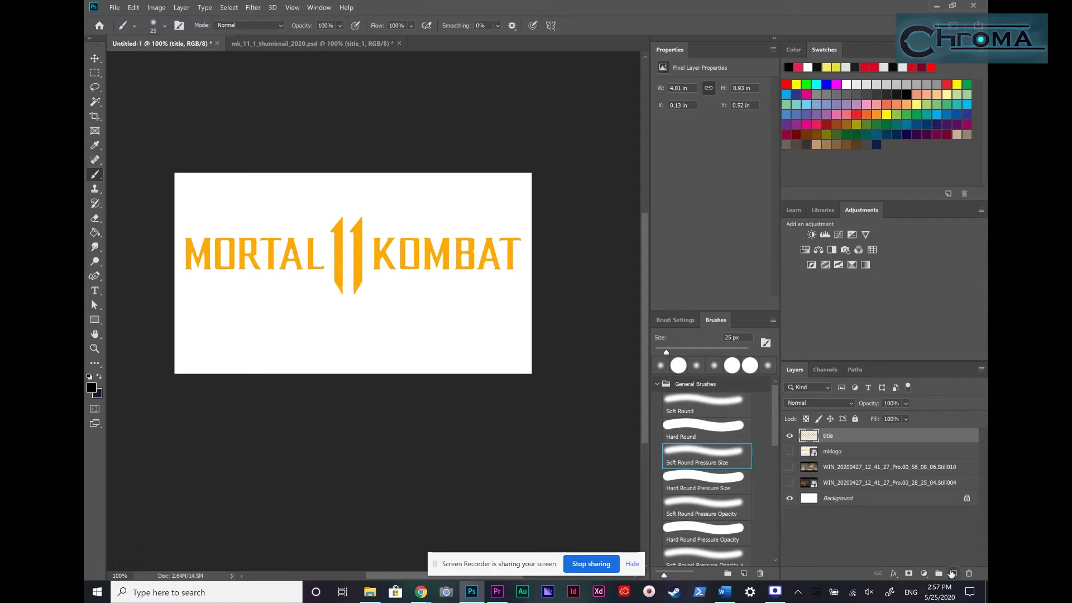
- Create a new layer named highlight and briefly preview the title against the arena still
left_click(952, 573)
double_click(838, 436)
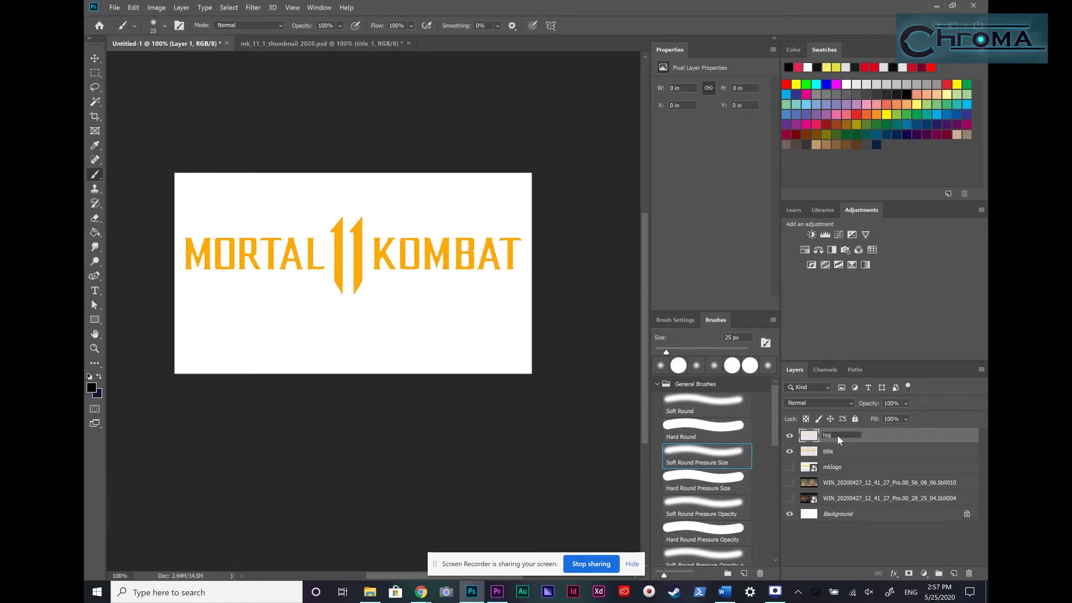
key("Return")
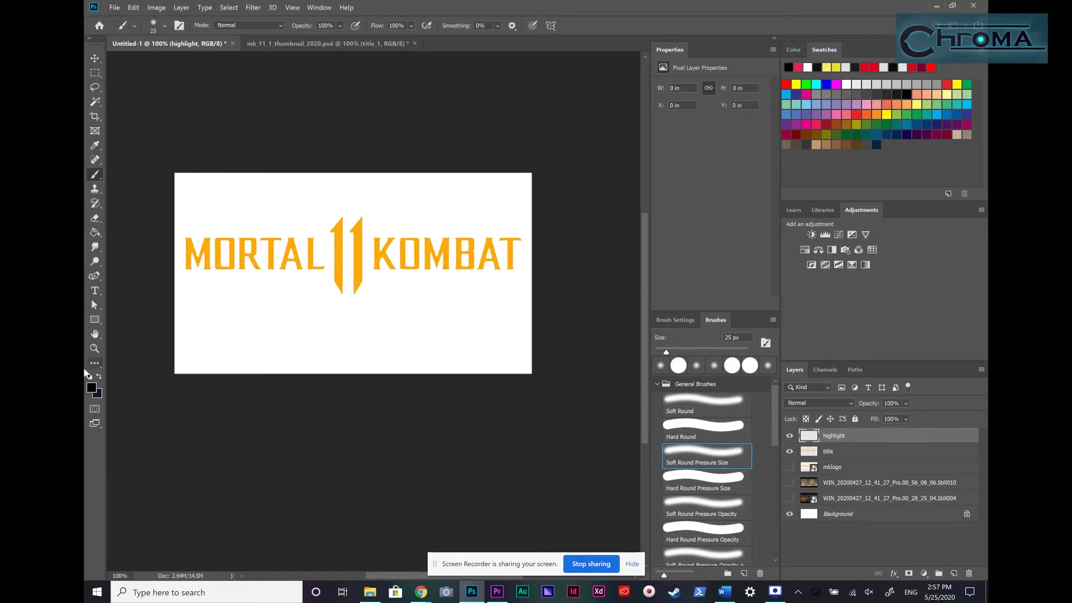
left_click(790, 483)
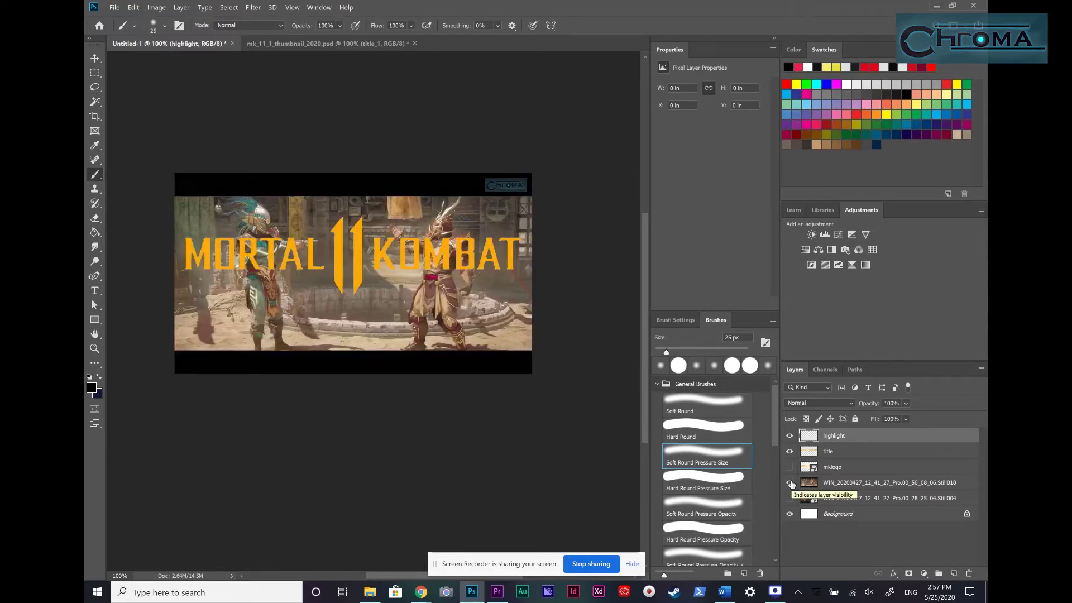
left_click(791, 483)
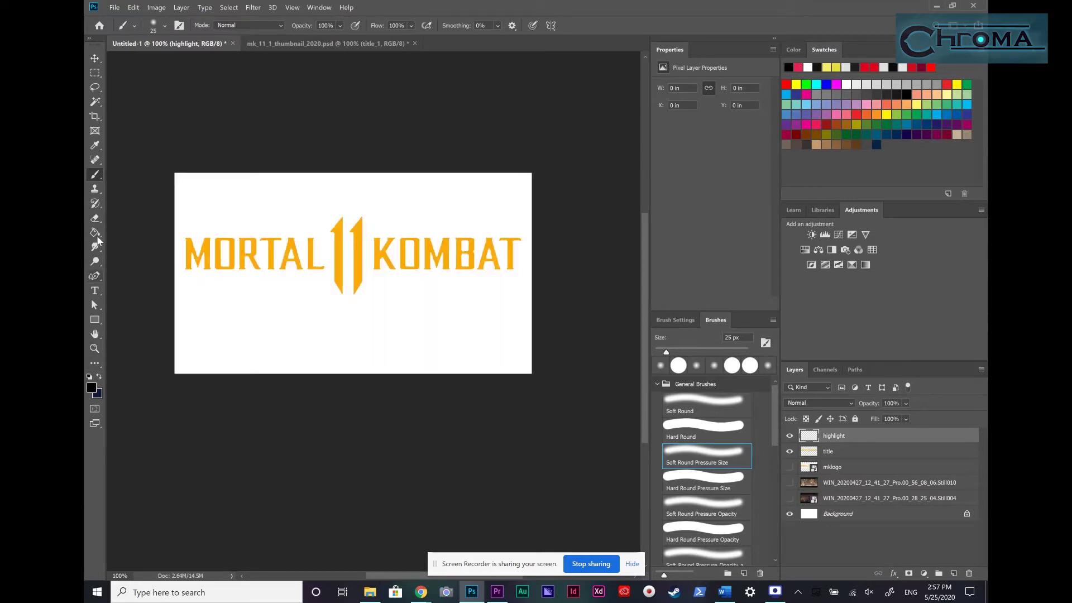
- Set the foreground colour to light yellow ffeb45 and move the highlight layer beneath the title layer
left_click(91, 388)
left_click(211, 253)
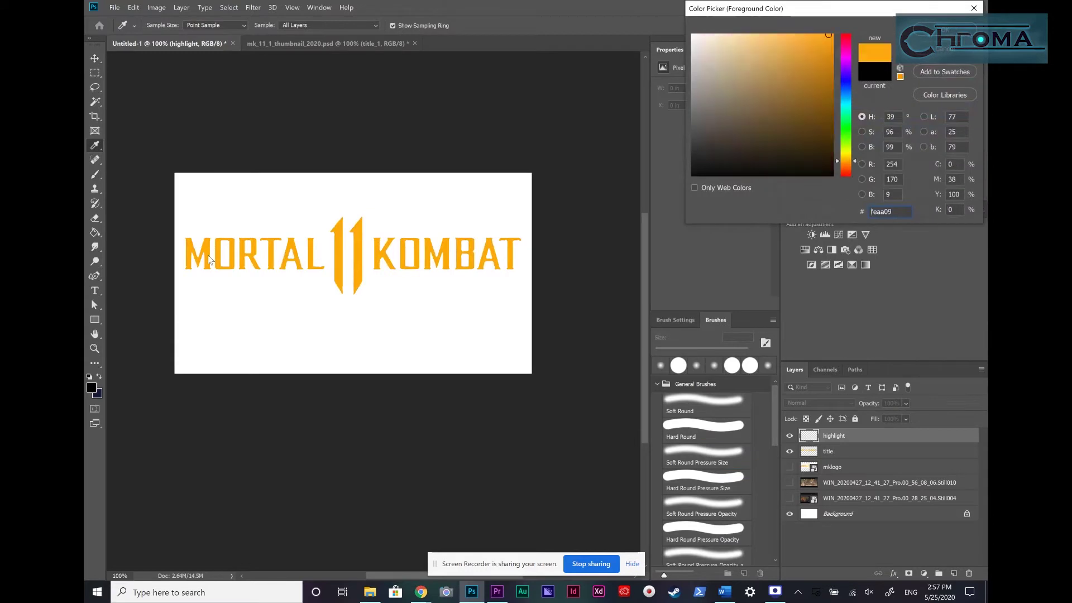
mouse_move(828, 35)
left_mouse_down()
mouse_move(769, 35)
mouse_move(795, 40)
left_mouse_up()
left_click(847, 155)
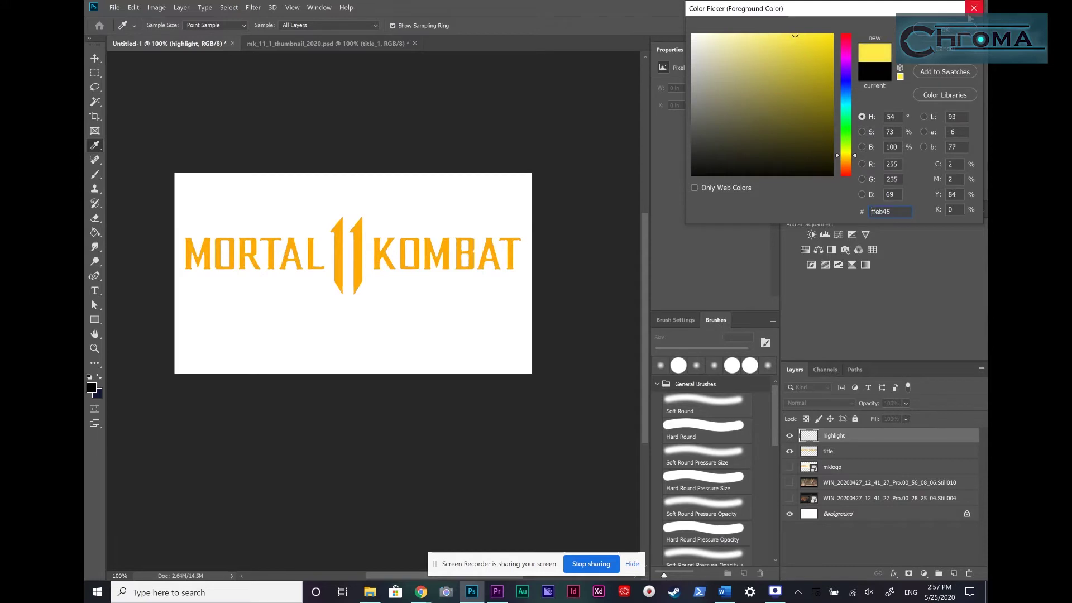
left_click(943, 31)
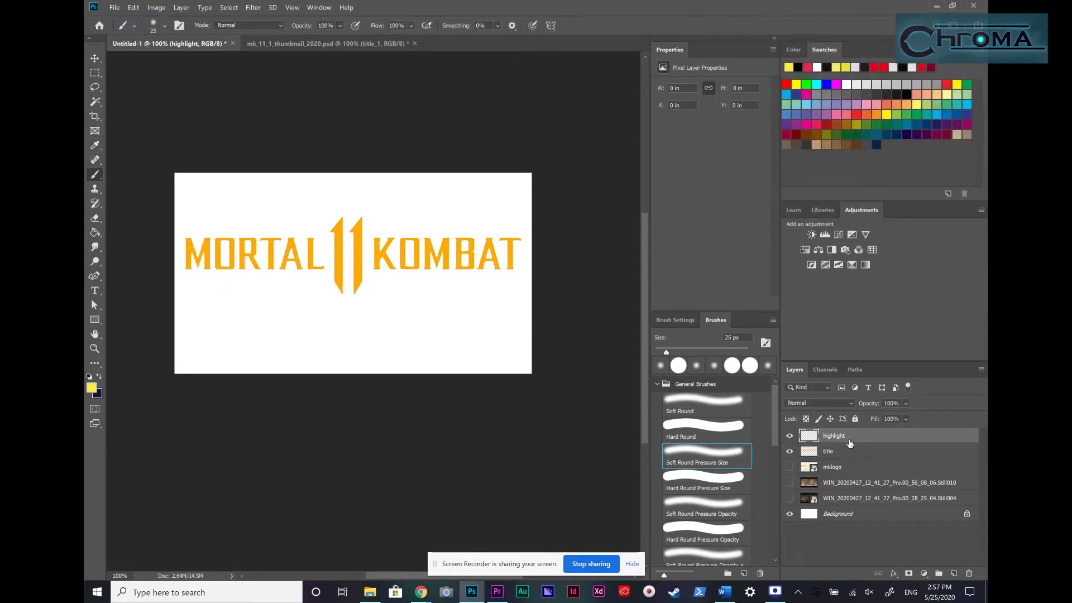
left_click_drag(850, 443, 848, 455)
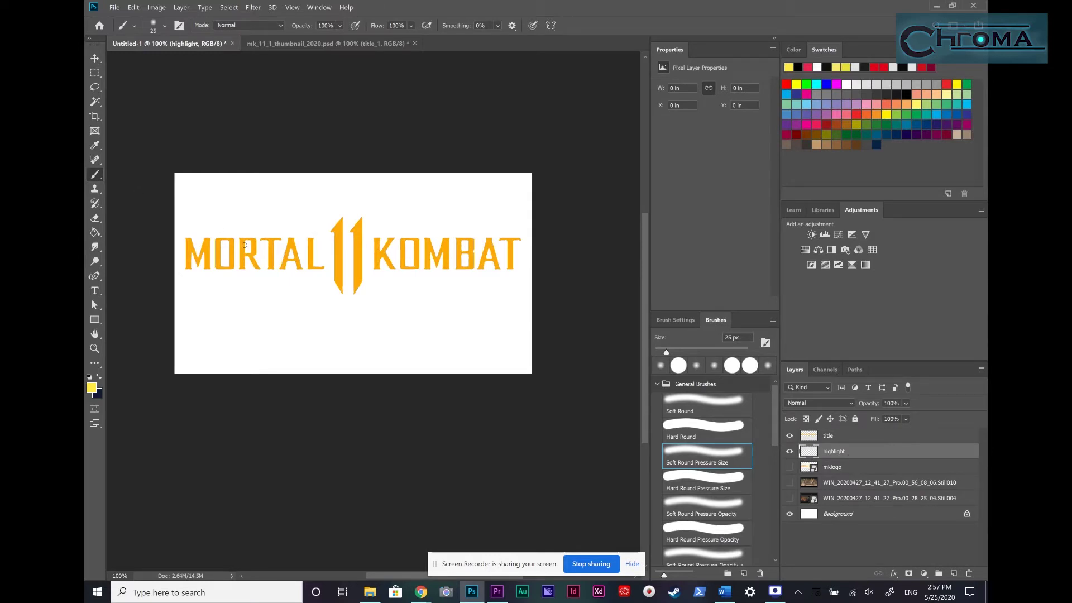
- Paint a yellow outline around the letters of MORTAL on the highlight layer with a 10 px Hard Round brush
left_click(94, 349)
left_click(350, 286)
left_click(95, 334)
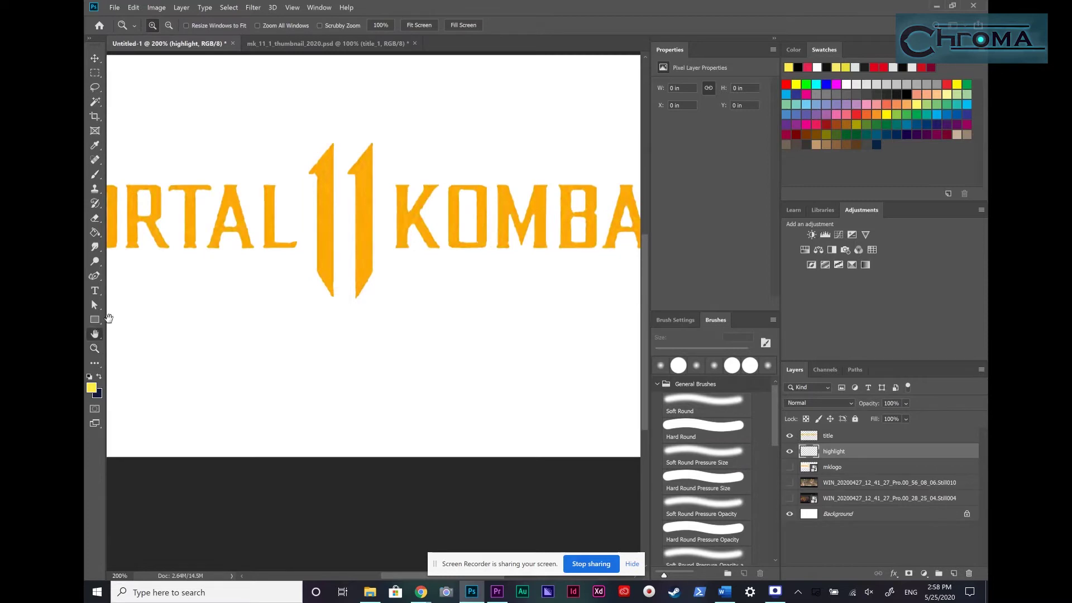
left_click_drag(220, 255, 421, 299)
key("b")
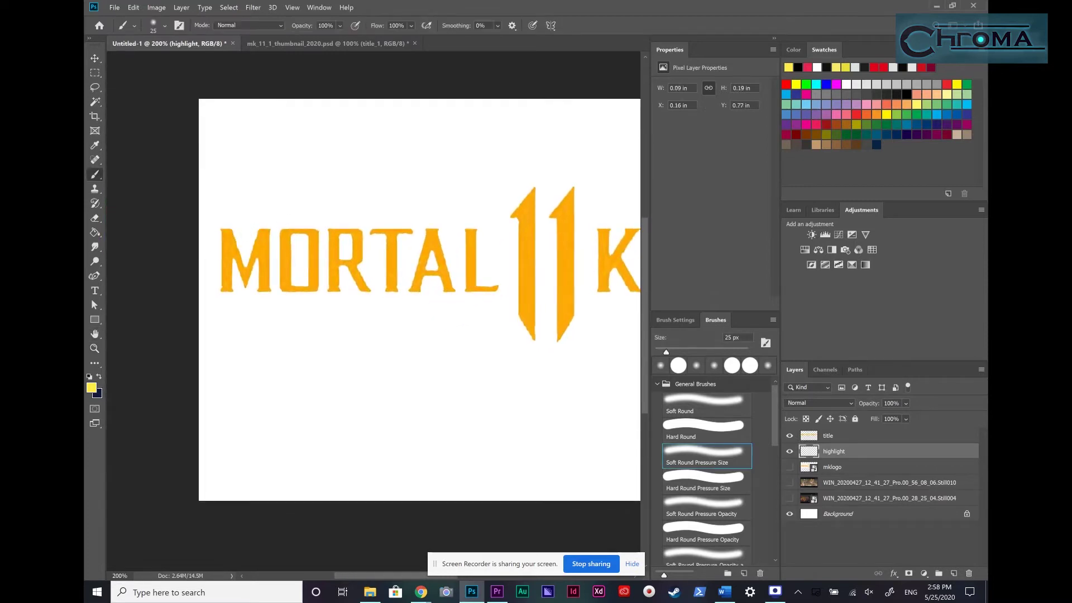
left_click(724, 426)
left_click_drag(225, 230, 242, 259)
key("ctrl+z")
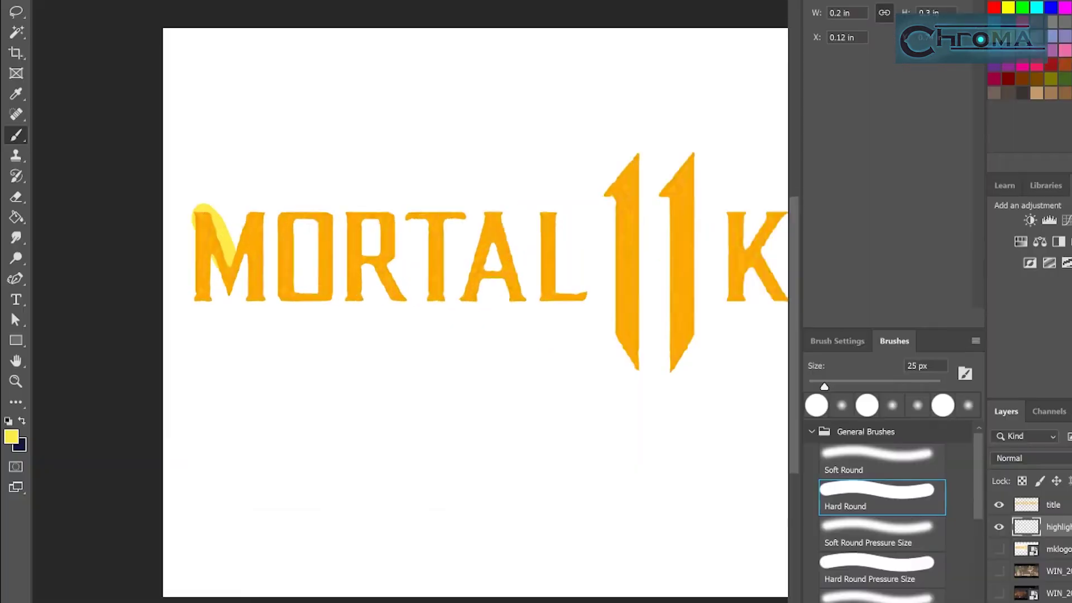
key("bracketleft")
key("bracketleft")
mouse_move(277, 224)
left_mouse_down()
mouse_move(277, 294)
mouse_move(333, 289)
mouse_move(300, 213)
mouse_move(308, 270)
mouse_move(281, 259)
mouse_move(279, 293)
mouse_move(337, 268)
mouse_move(219, 230)
mouse_move(198, 234)
mouse_move(203, 301)
mouse_move(246, 279)
mouse_move(263, 249)
mouse_move(260, 219)
left_mouse_up()
mouse_move(347, 212)
left_mouse_down()
mouse_move(389, 214)
mouse_move(399, 302)
mouse_move(363, 299)
mouse_move(349, 235)
mouse_move(349, 273)
mouse_move(363, 229)
mouse_move(381, 244)
mouse_move(449, 214)
mouse_move(423, 215)
mouse_move(464, 222)
mouse_move(435, 233)
mouse_move(429, 297)
mouse_move(439, 303)
mouse_move(446, 226)
mouse_move(429, 240)
mouse_move(430, 231)
mouse_move(488, 218)
mouse_move(464, 294)
mouse_move(471, 302)
mouse_move(504, 289)
mouse_move(519, 261)
mouse_move(481, 221)
mouse_move(511, 248)
mouse_move(526, 303)
left_mouse_up()
mouse_move(541, 215)
left_mouse_down()
mouse_move(539, 302)
mouse_move(563, 299)
mouse_move(558, 260)
mouse_move(555, 280)
left_mouse_up()
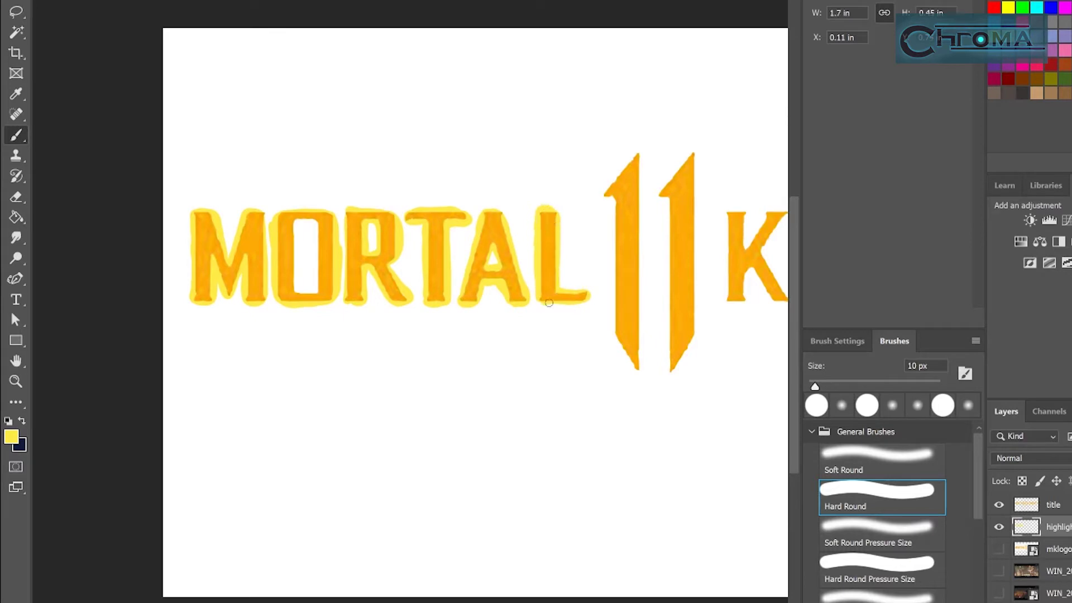
- Paint the yellow outline around both strokes of the 11 in the logo's centre
left_click_drag(637, 156, 637, 328)
mouse_move(614, 204)
left_mouse_down()
mouse_move(620, 312)
mouse_move(639, 373)
mouse_move(642, 154)
mouse_move(645, 327)
left_mouse_up()
mouse_move(695, 149)
left_mouse_down()
mouse_move(671, 282)
mouse_move(664, 206)
mouse_move(690, 154)
mouse_move(661, 193)
mouse_move(671, 273)
mouse_move(667, 212)
mouse_move(698, 335)
mouse_move(698, 151)
left_mouse_up()
key("ctrl+z")
- Paint the yellow outline around each letter of KOMBAT on the highlight layer
scroll(567, 354, "right", 10)
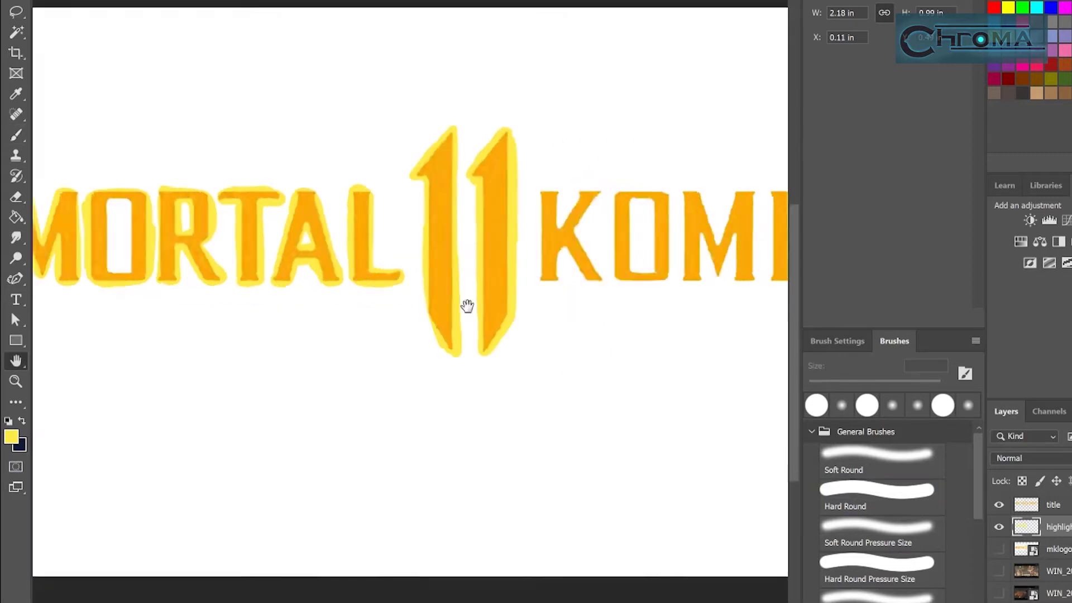
scroll(467, 307, "down", 1)
mouse_move(259, 211)
left_mouse_down()
mouse_move(299, 192)
mouse_move(283, 222)
left_mouse_up()
left_click_drag(284, 226, 308, 263)
key("ctrl+z")
mouse_move(243, 186)
left_mouse_down()
mouse_move(245, 235)
mouse_move(269, 272)
mouse_move(306, 271)
mouse_move(303, 242)
left_mouse_up()
mouse_move(334, 191)
left_mouse_down()
mouse_move(333, 258)
mouse_move(360, 191)
mouse_move(362, 255)
mouse_move(343, 257)
mouse_move(327, 184)
mouse_move(365, 182)
mouse_move(377, 239)
mouse_move(374, 219)
mouse_move(337, 267)
mouse_move(323, 266)
mouse_move(318, 215)
mouse_move(320, 185)
left_mouse_up()
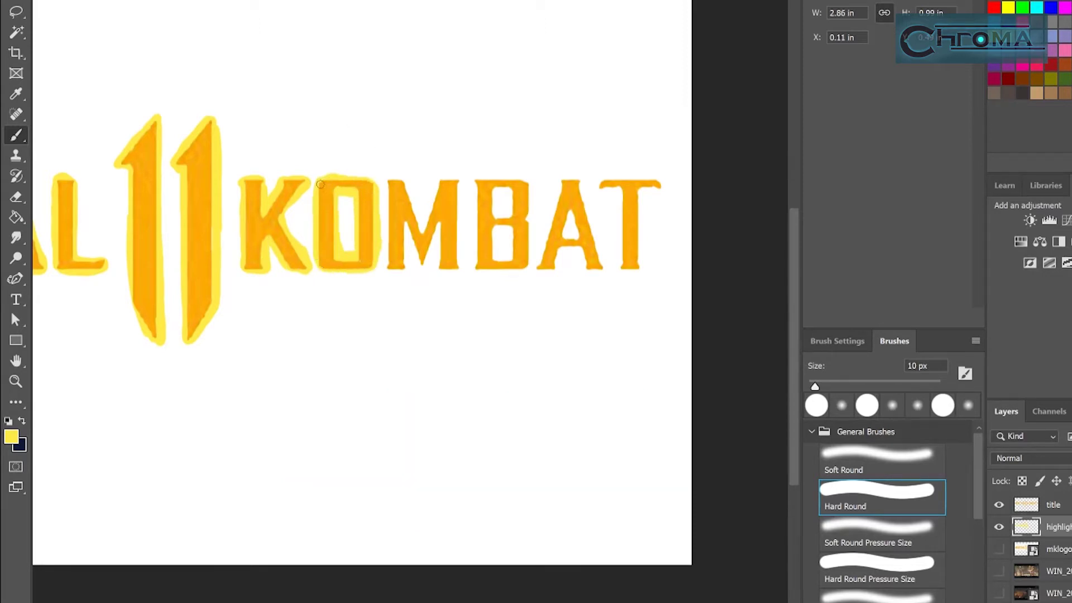
mouse_move(391, 179)
left_mouse_down()
mouse_move(453, 193)
mouse_move(457, 263)
mouse_move(440, 221)
mouse_move(408, 225)
mouse_move(391, 269)
mouse_move(391, 187)
left_mouse_up()
mouse_move(494, 221)
left_mouse_down()
mouse_move(514, 212)
mouse_move(511, 195)
mouse_move(493, 215)
mouse_move(497, 260)
mouse_move(488, 183)
mouse_move(528, 219)
mouse_move(475, 184)
mouse_move(474, 268)
mouse_move(533, 246)
left_mouse_up()
mouse_move(472, 188)
left_mouse_down()
mouse_move(564, 182)
mouse_move(547, 238)
mouse_move(590, 252)
mouse_move(555, 263)
mouse_move(580, 223)
left_mouse_up()
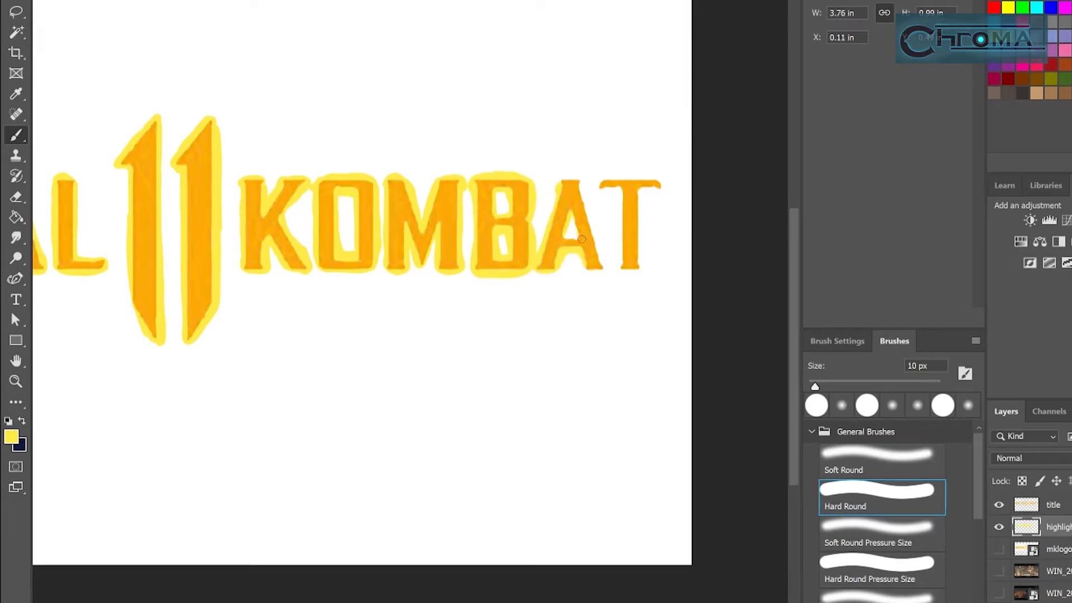
mouse_move(579, 168)
left_mouse_down()
mouse_move(592, 271)
mouse_move(534, 269)
mouse_move(561, 193)
mouse_move(660, 188)
mouse_move(640, 169)
mouse_move(622, 214)
left_mouse_up()
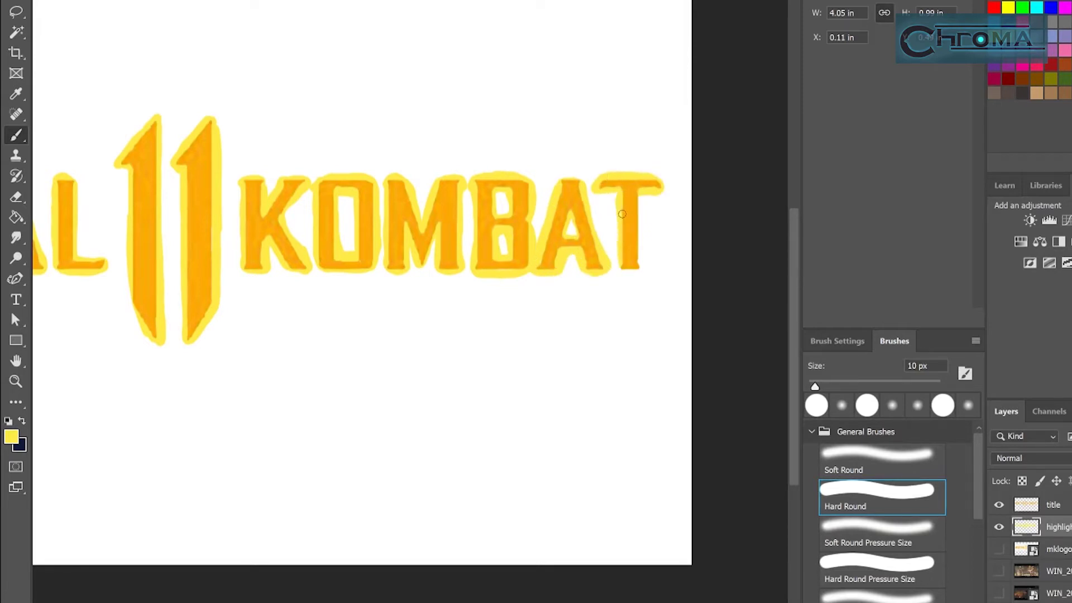
mouse_move(618, 270)
left_mouse_down()
mouse_move(645, 204)
mouse_move(631, 276)
left_mouse_up()
- Trim the highlight's edge on the right side of the 11 with a 30 px Soft Round Pressure Size eraser
key("e")
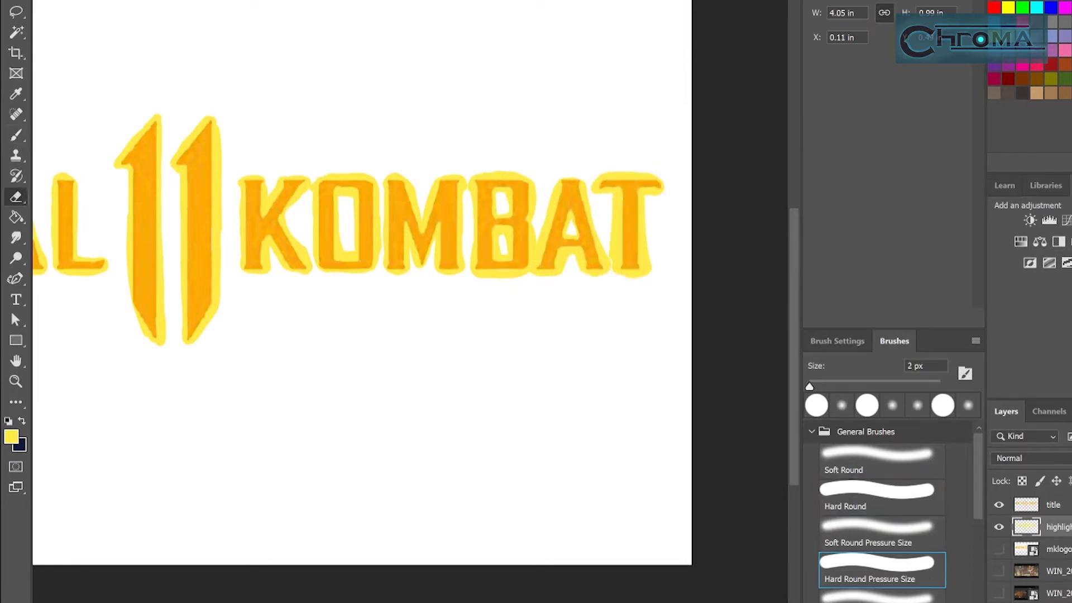
left_click(878, 542)
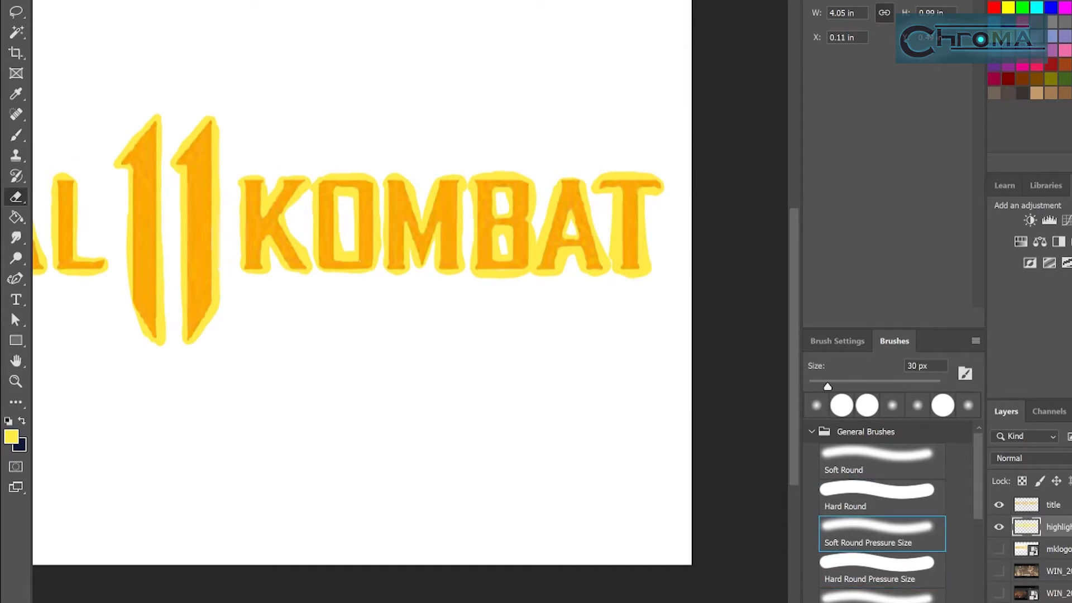
key("h")
left_click_drag(81, 339, 257, 350)
key("b")
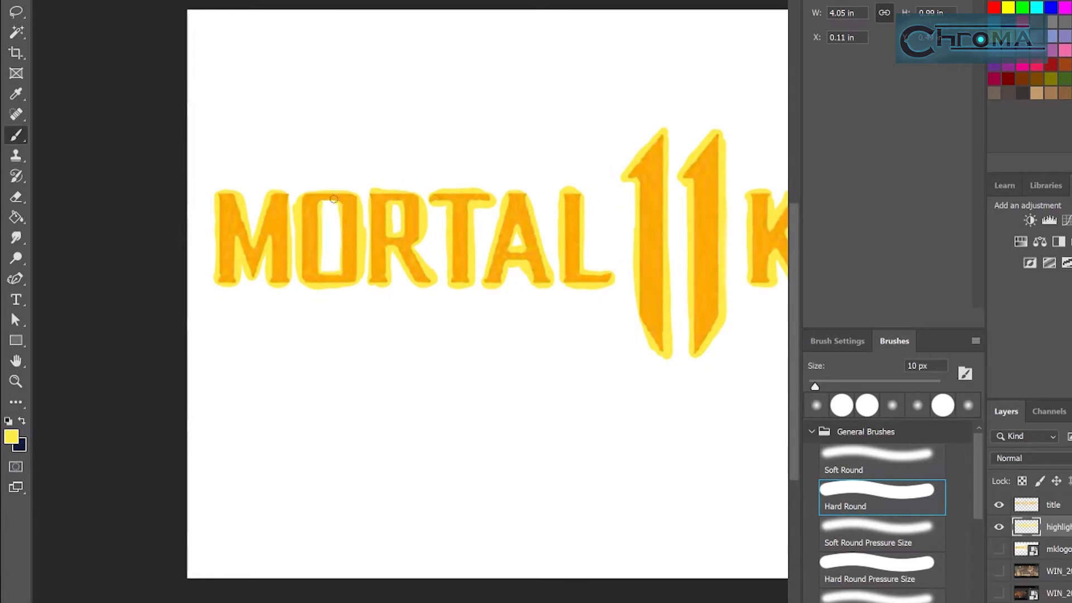
- Erase excess yellow around the B, A and T of KOMBAT with a 9 px Soft Round Pressure Size eraser
key("e")
key("h")
mouse_move(598, 321)
left_mouse_down()
mouse_move(213, 299)
mouse_move(52, 334)
left_mouse_up()
key("e")
key("bracketleft")
key("bracketleft")
key("bracketleft")
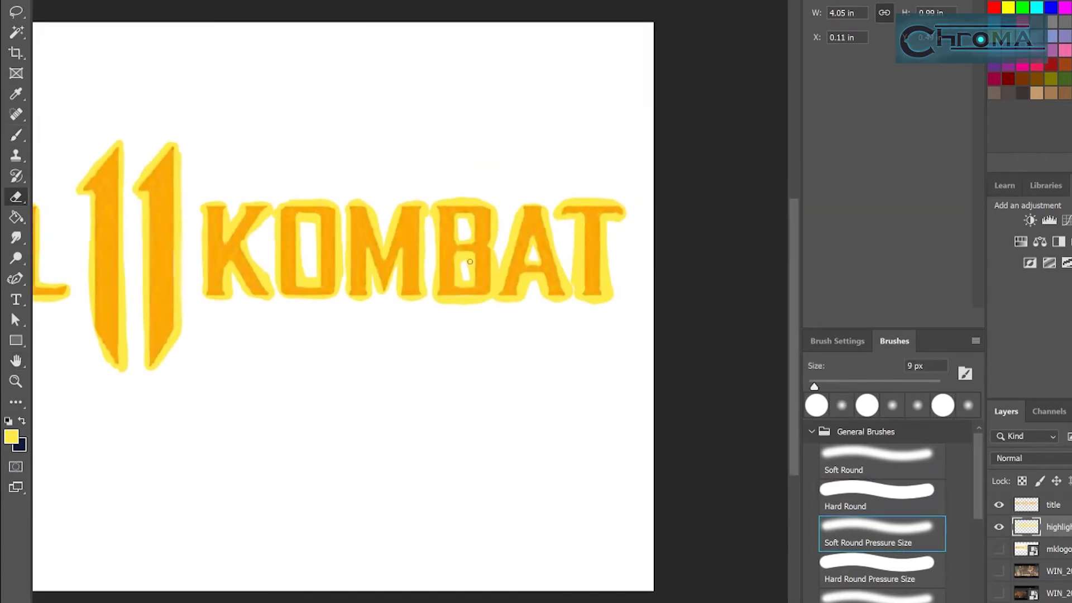
mouse_move(463, 275)
left_mouse_down()
mouse_move(470, 269)
mouse_move(496, 296)
left_mouse_up()
left_click_drag(561, 263, 570, 297)
left_click_drag(616, 260, 611, 300)
left_click_drag(573, 251, 573, 286)
left_click_drag(574, 220, 574, 297)
- Touch up the yellow outline at the B's lower corner and the 11's left edge with the 10 px Hard Round brush
key("b")
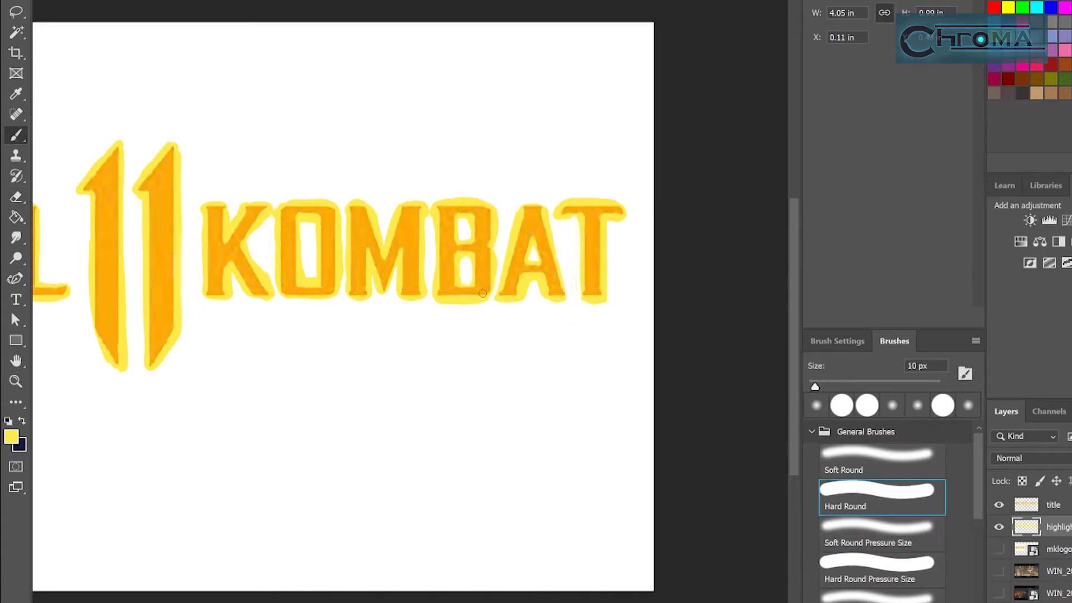
left_click_drag(491, 272, 492, 293)
left_click_drag(95, 303, 111, 361)
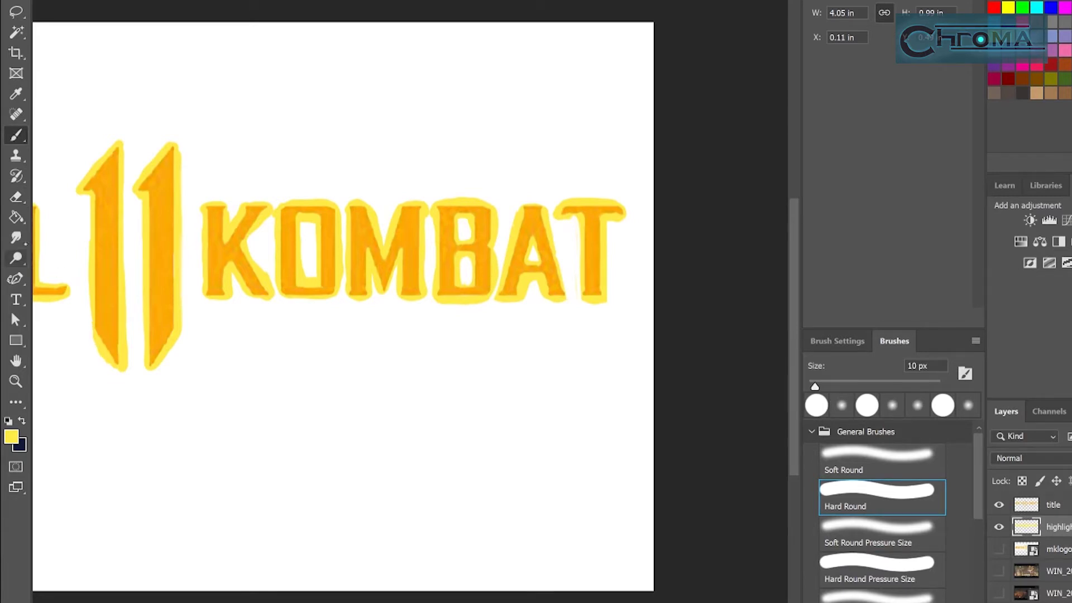
key("z")
left_click(353, 324, "alt")
left_click(16, 361)
left_click_drag(182, 311, 383, 292)
left_click(232, 1)
mouse_move(280, 62)
left_click(181, 122)
key("Escape")
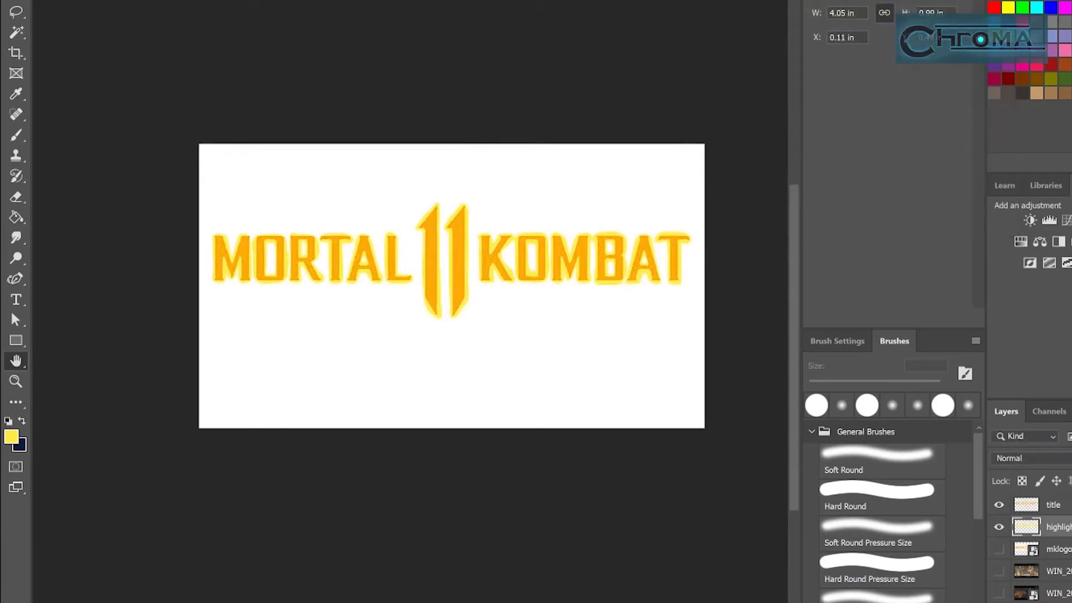
- Make the Still010 background layer visible and soften the highlight layer with a Gaussian Blur
left_click(1000, 572)
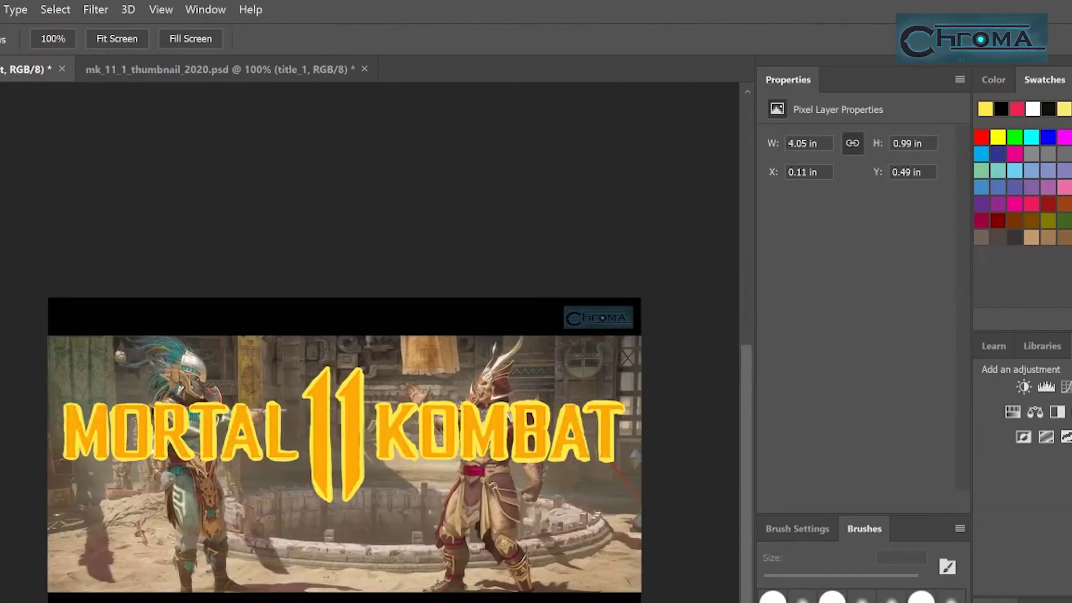
left_click(96, 9)
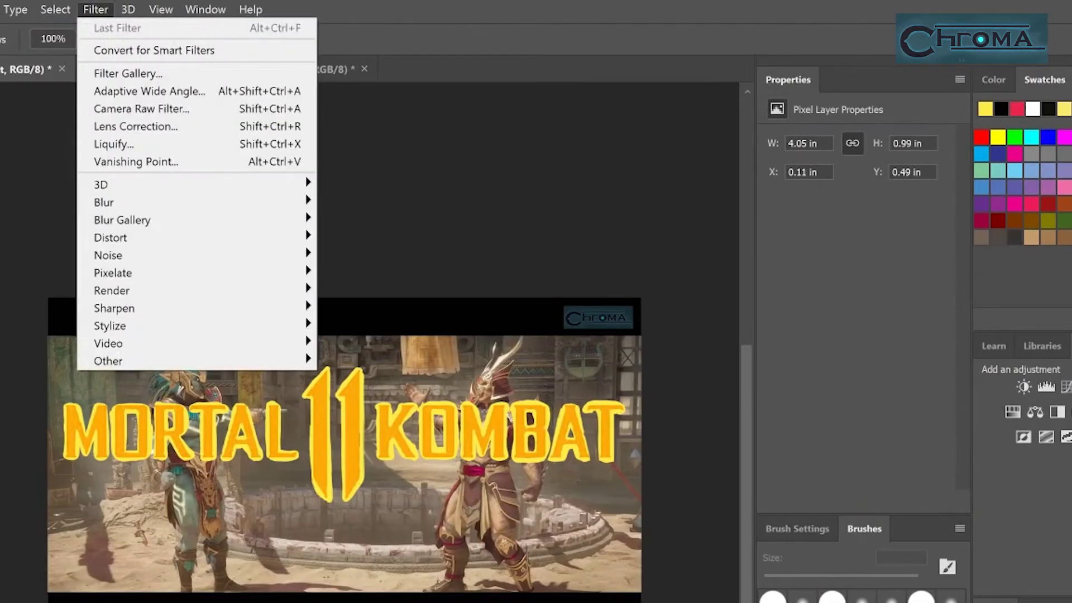
left_click(358, 271)
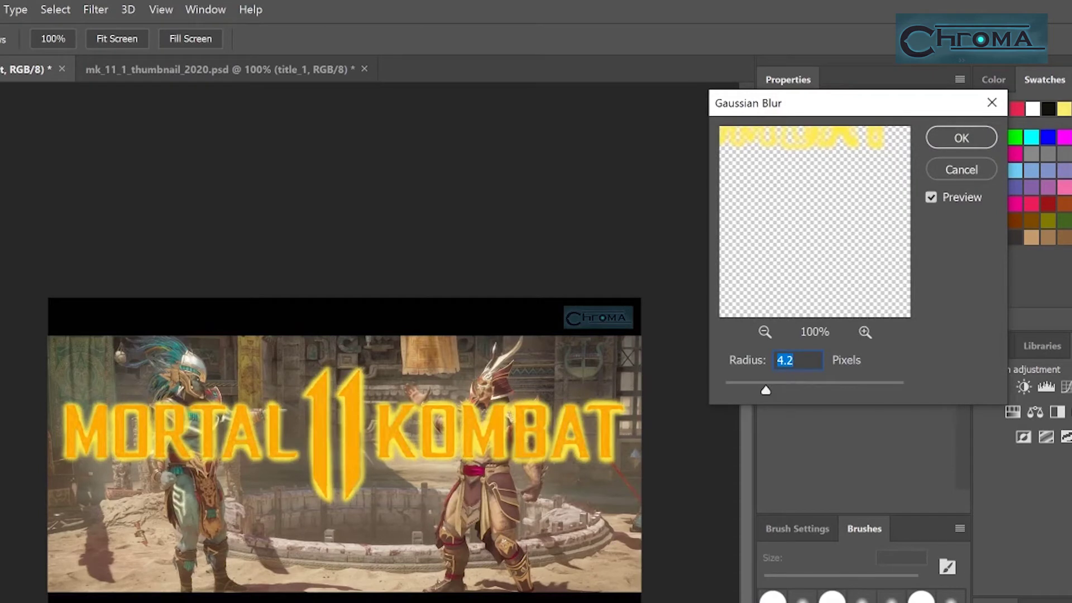
left_click_drag(765, 390, 782, 390)
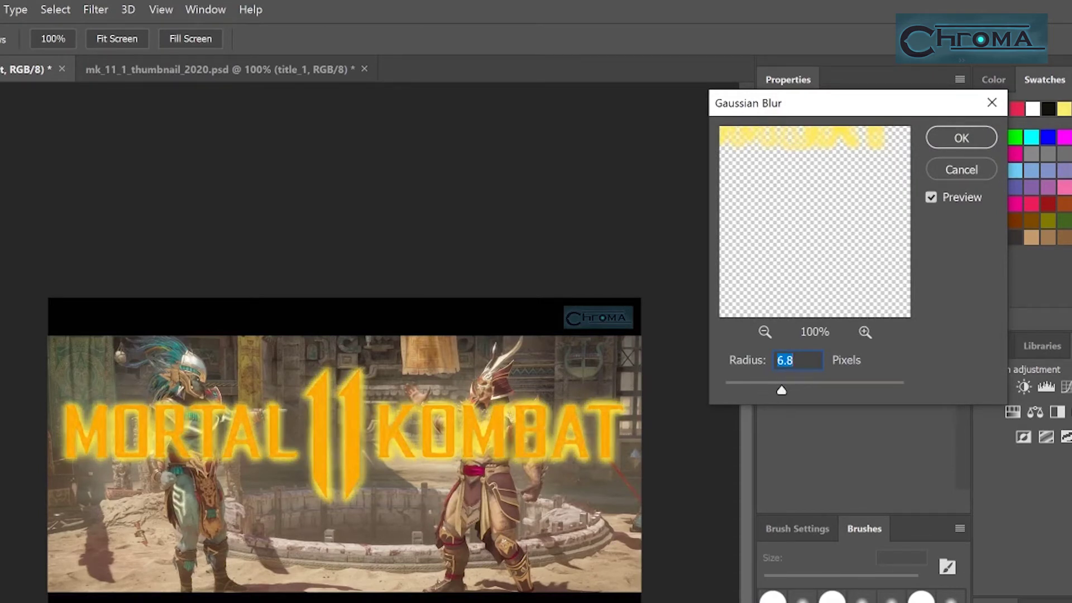
left_click(794, 388)
left_click_drag(803, 378, 796, 378)
key("Return")
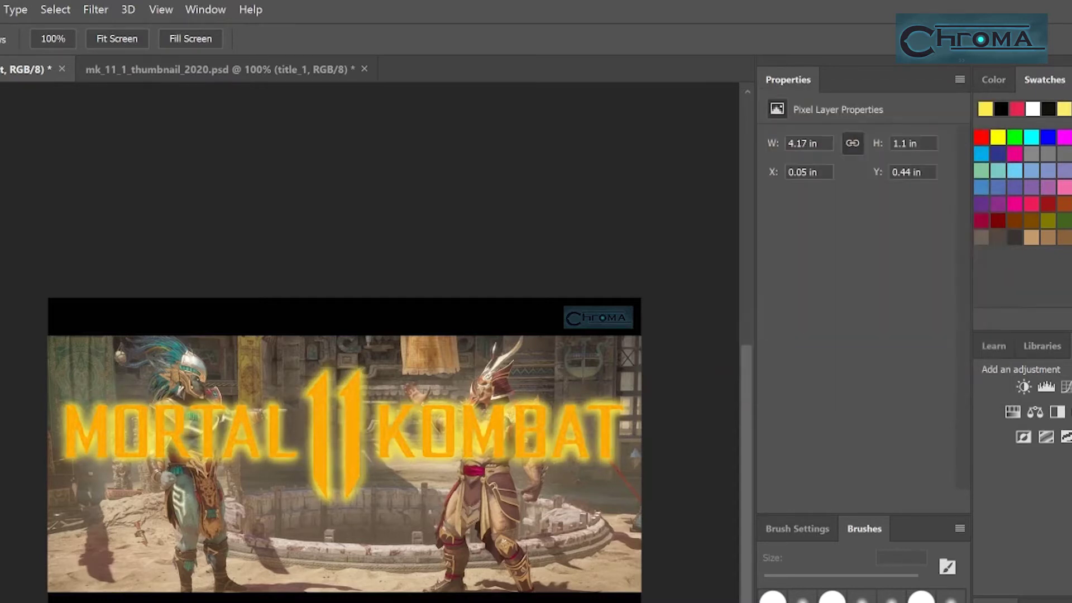
- Lower the highlight layer's opacity to 61%
left_click(901, 412)
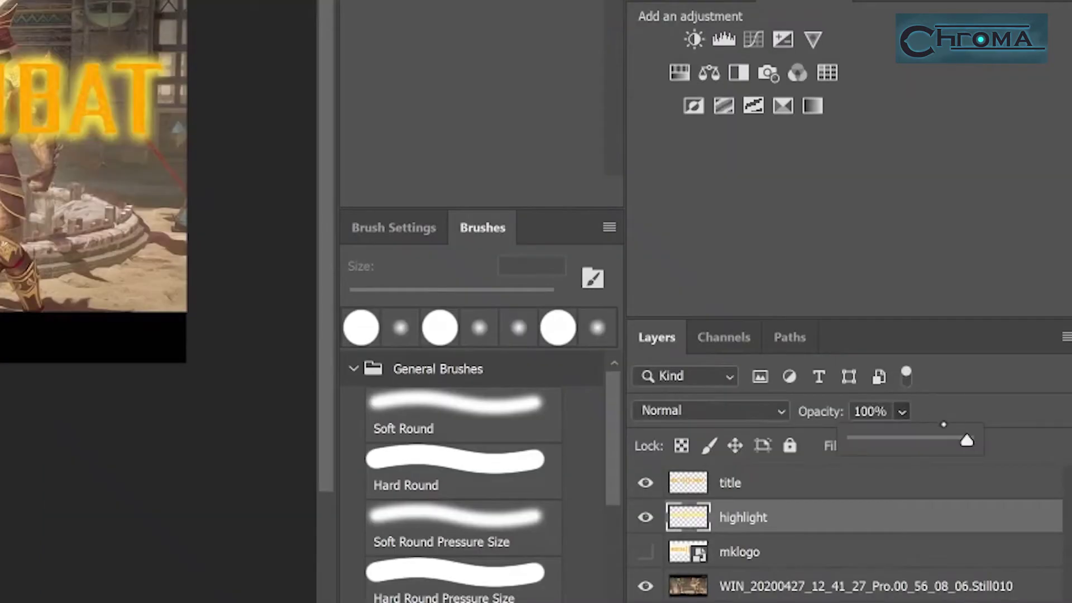
left_click(923, 439)
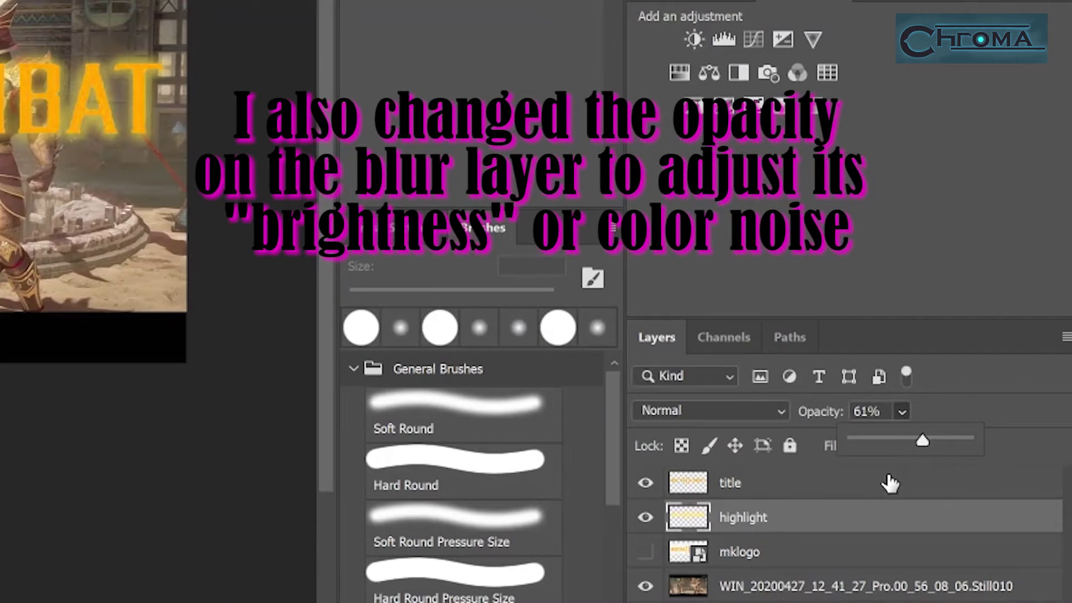
left_click(938, 258)
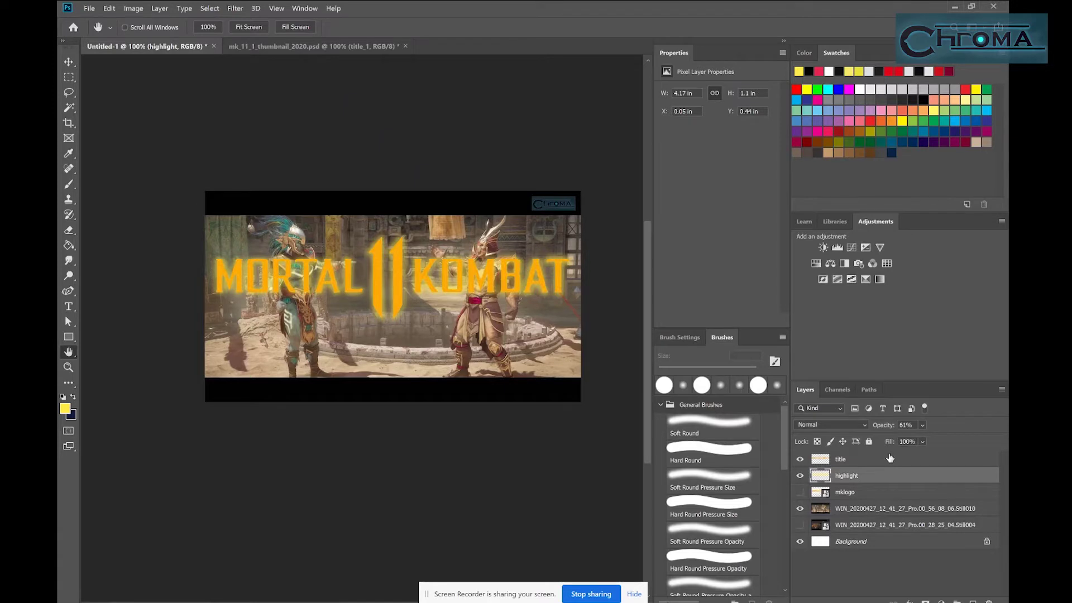
- Merge the title and highlight layers into one layer
left_click(875, 461)
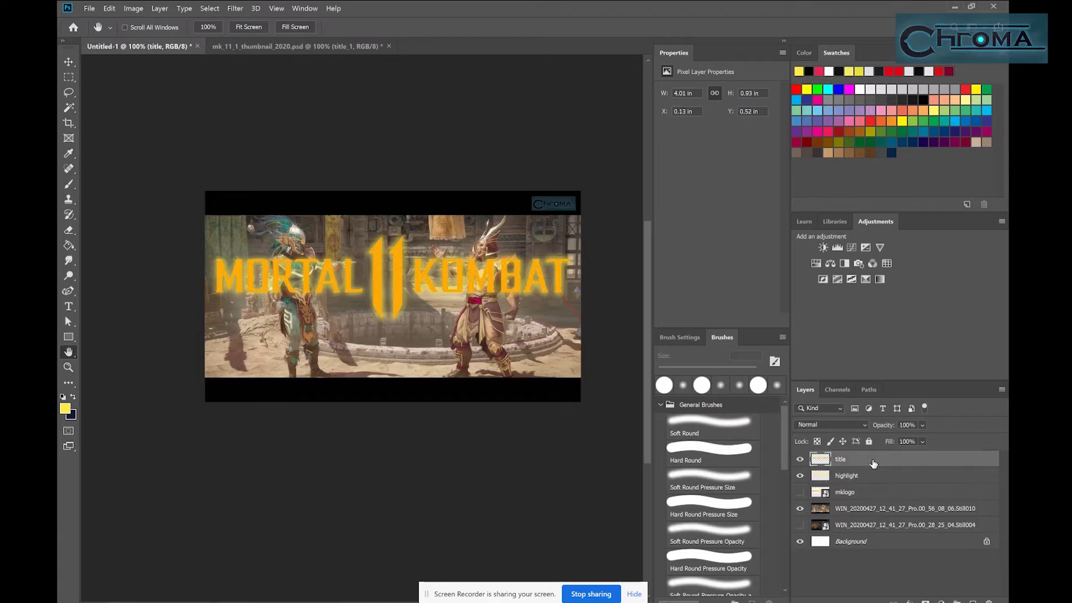
left_click(893, 476, "ctrl")
left_click(159, 8)
left_click(224, 394)
- Move the merged logo title straight up so the 11 reaches the canvas's upper edge
key("v")
mouse_move(497, 297)
left_mouse_down()
mouse_move(491, 278)
mouse_move(507, 306)
left_mouse_up()
key("ctrl+z")
left_click_drag(405, 299, 405, 257)
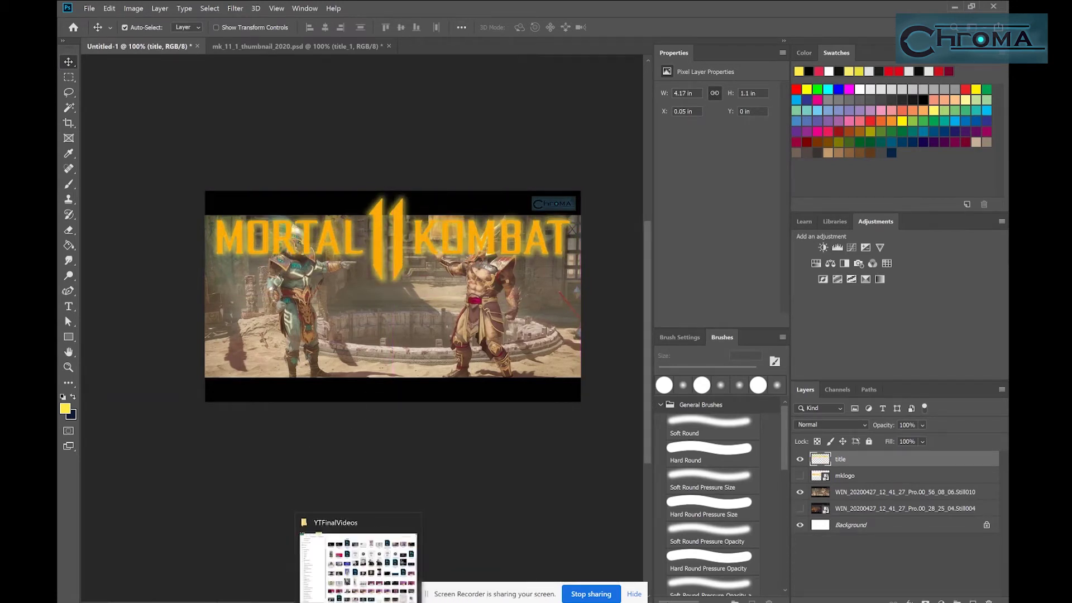
- Place the webcam image WIN_20200427_12_41_27_Pro.00_53_31_12.Still006 from the YTFinalVideos folder into the thumbnail at its default size
left_click(363, 602)
scroll(647, 323, "down", 5)
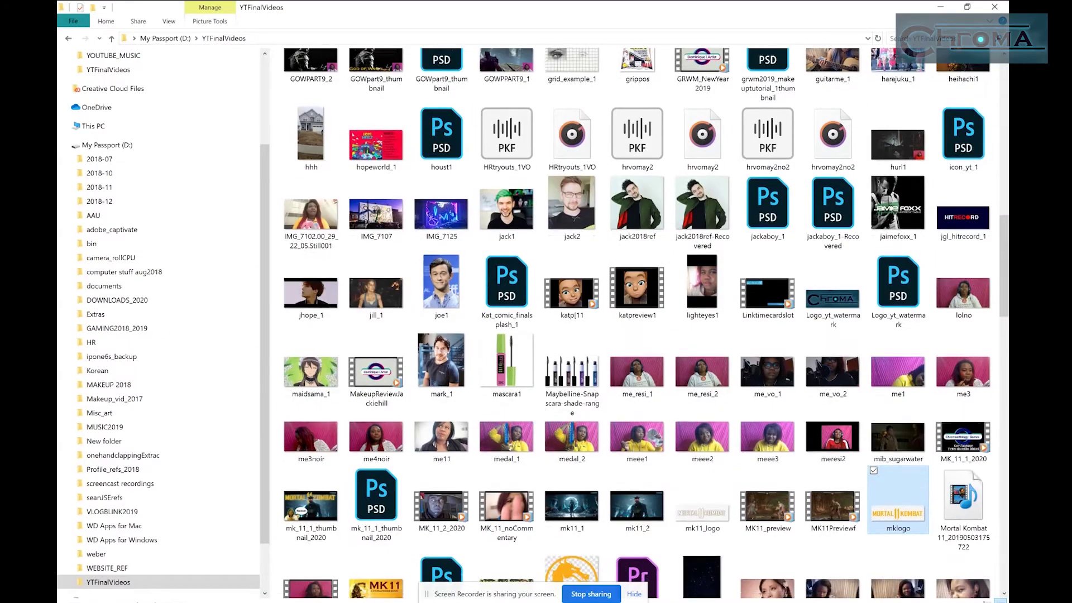
scroll(647, 323, "down", 20)
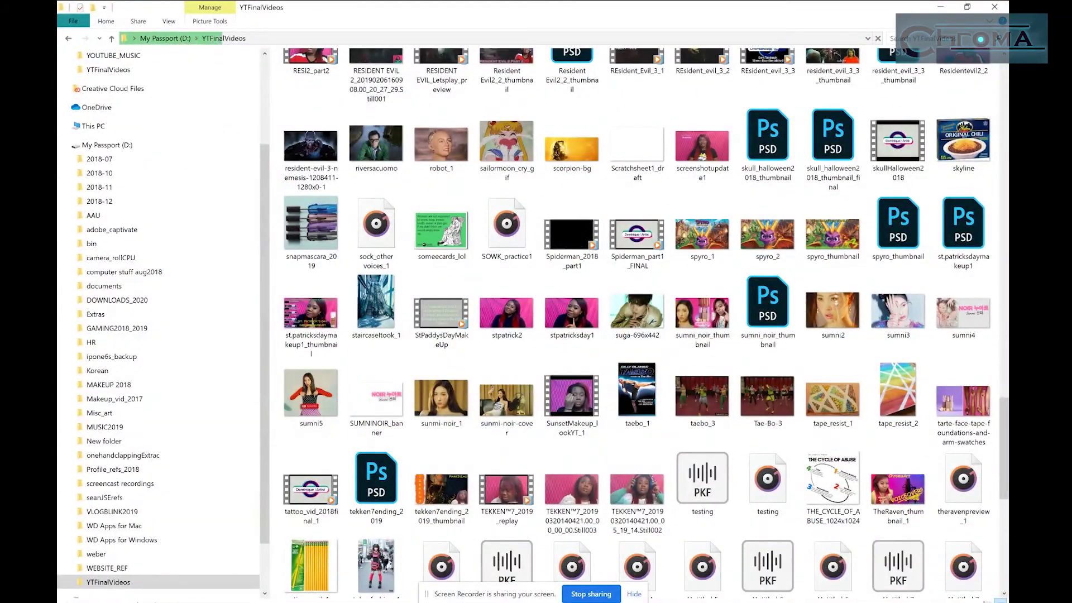
scroll(647, 323, "down", 8)
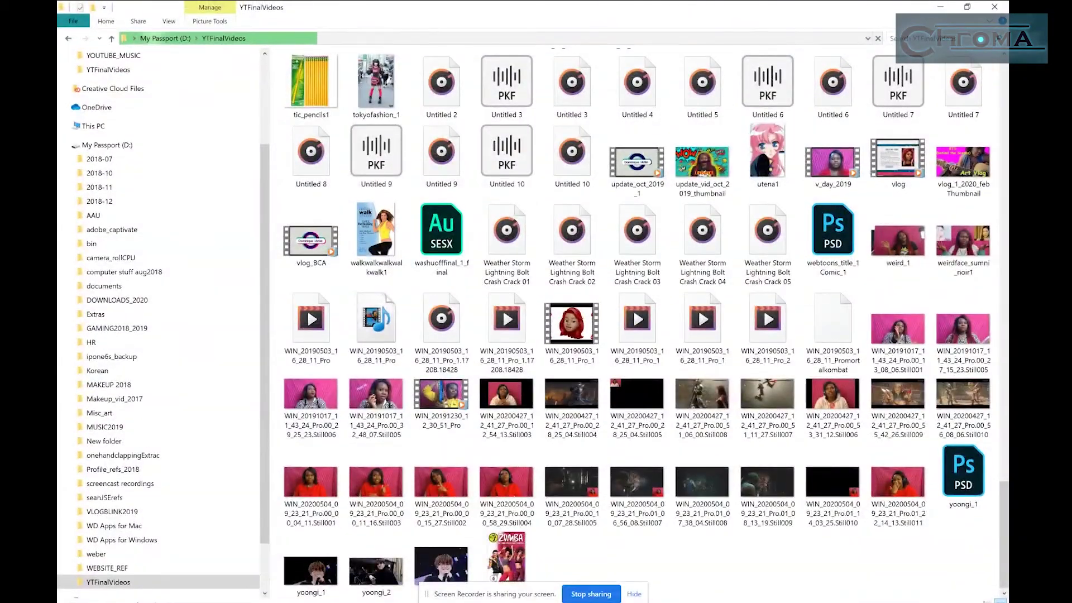
left_click_drag(847, 397, 484, 296)
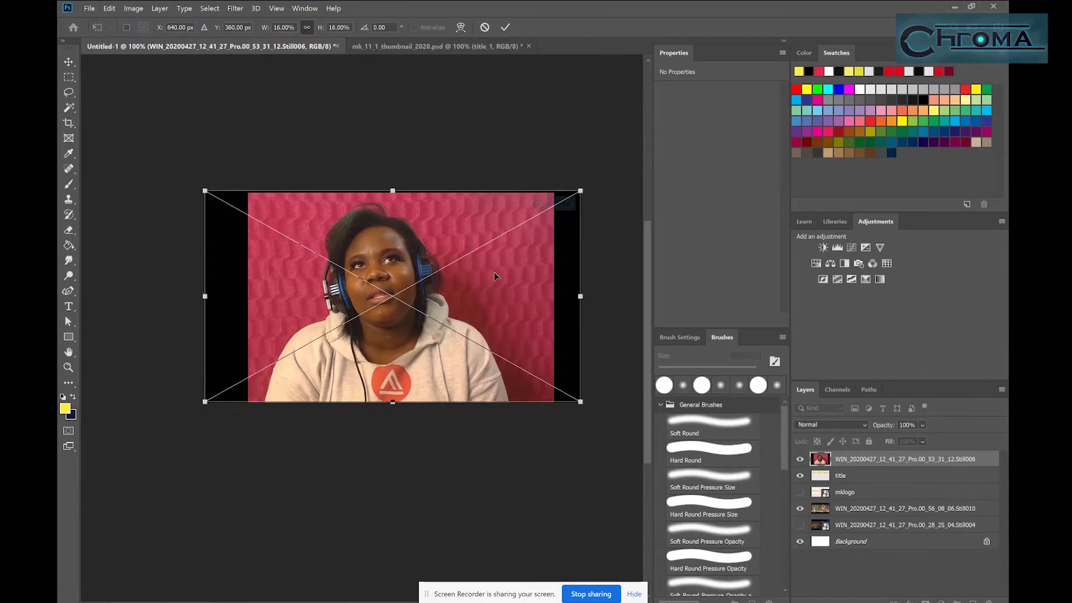
key("Return")
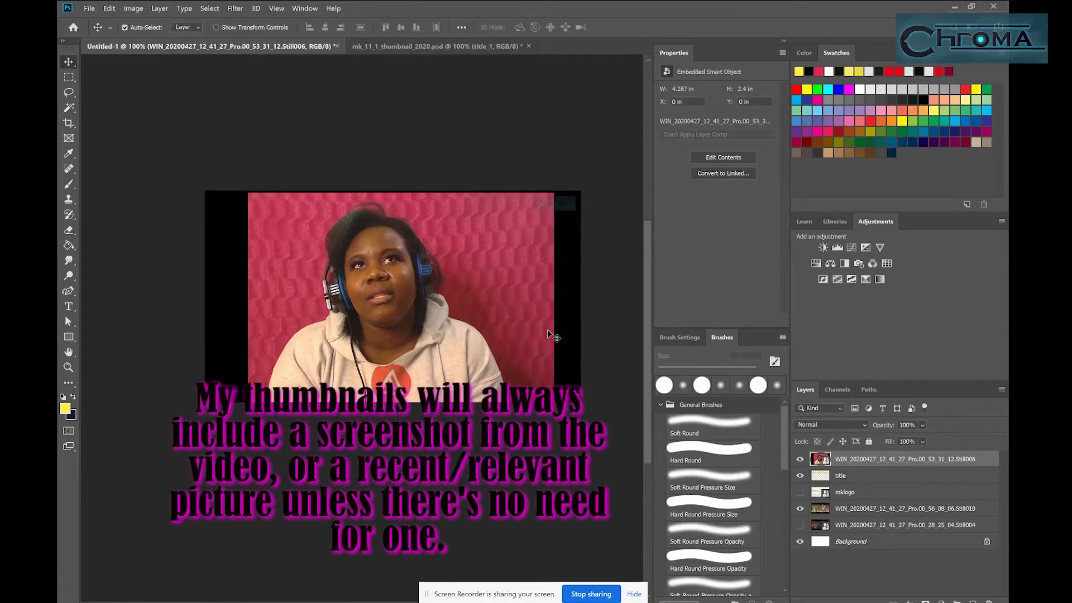
- Select the person in the webcam image with the Quick Selection tool, including the loose hair strand above the head
left_click(69, 107)
left_click(118, 107)
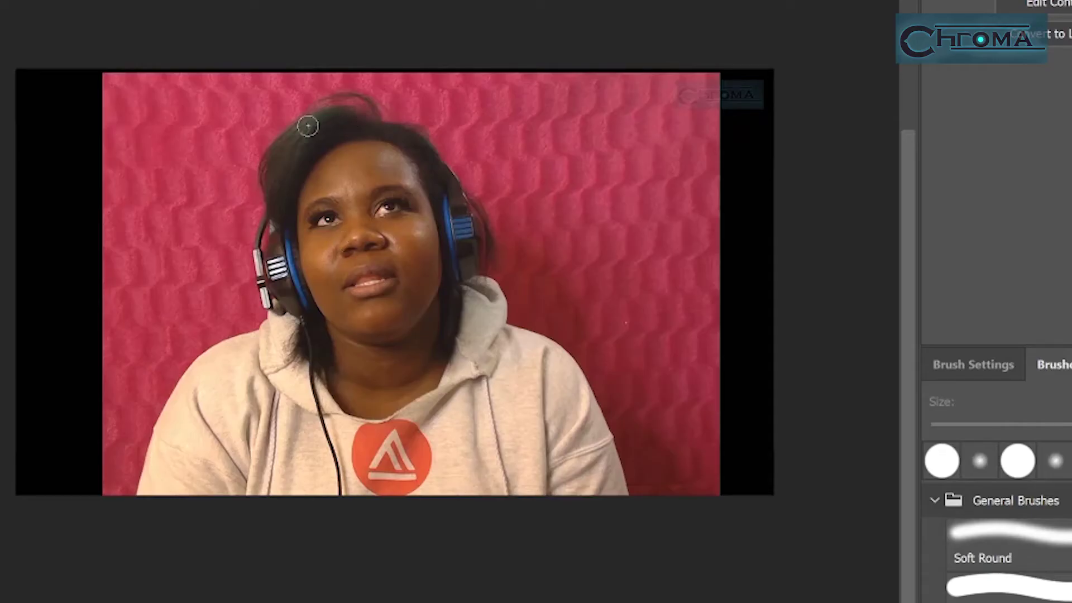
mouse_move(308, 127)
left_mouse_down()
mouse_move(278, 304)
mouse_move(209, 522)
left_mouse_up()
mouse_move(343, 116)
left_mouse_down()
mouse_move(419, 167)
mouse_move(607, 568)
left_mouse_up()
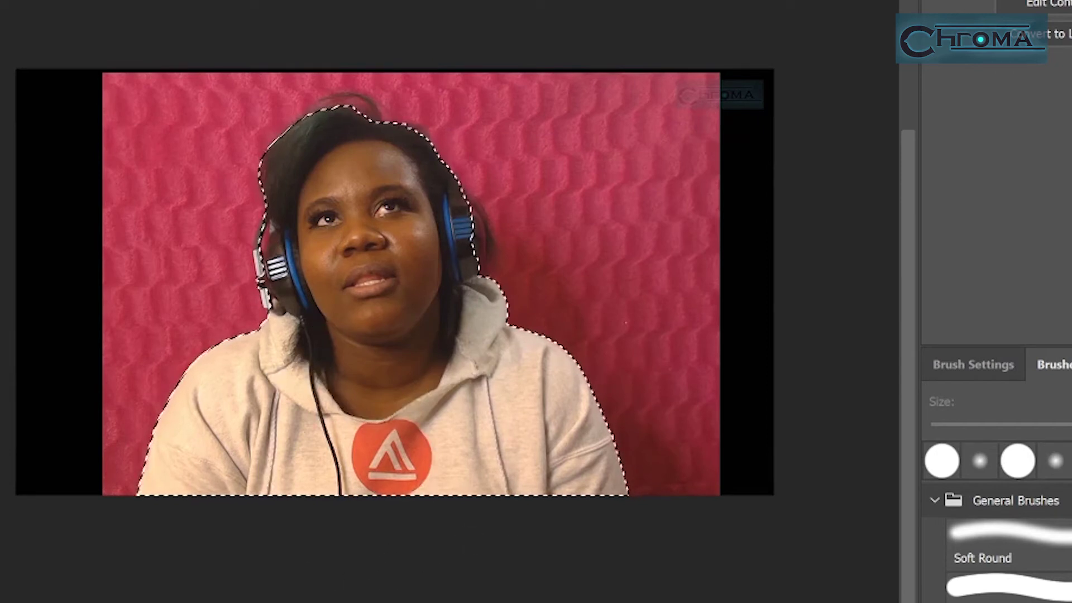
left_click(361, 107)
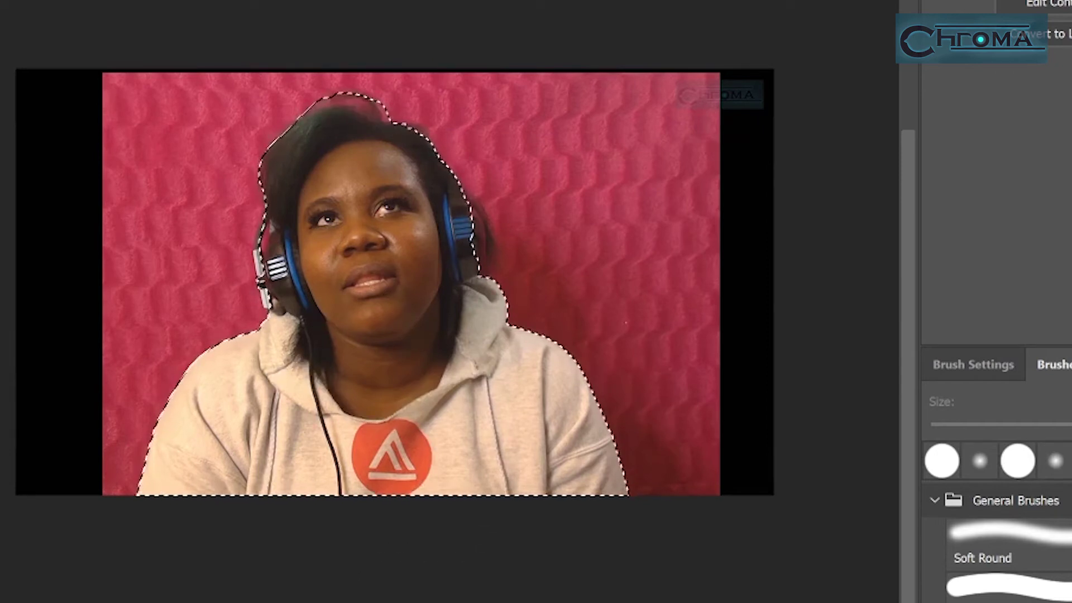
- Refine the selection around the hair strand by subtracting the background inside its loop and adding the strand back
key("z")
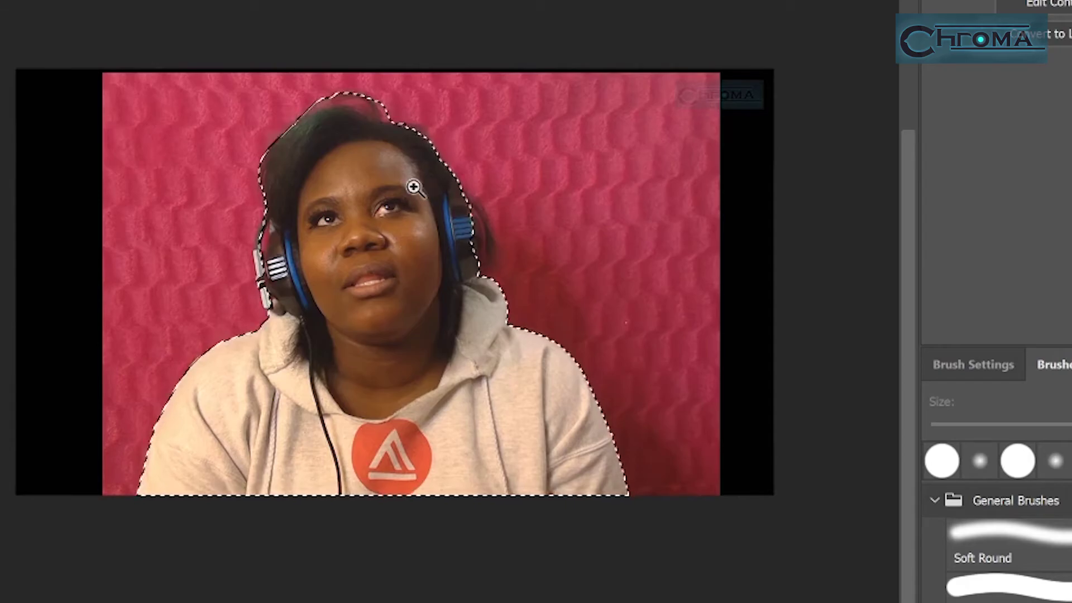
left_click(414, 191)
left_click(69, 108)
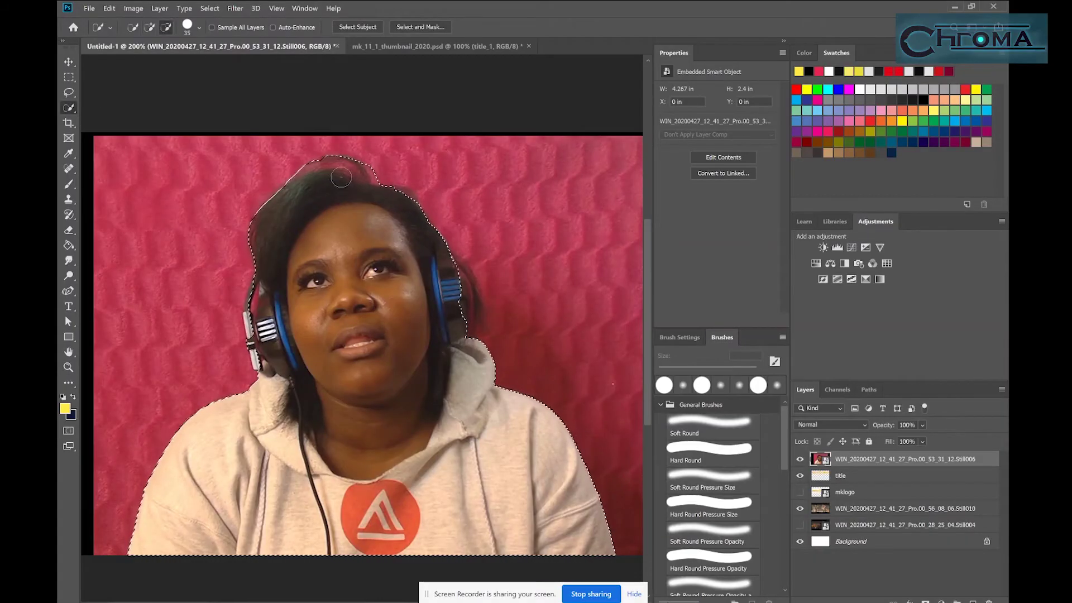
left_click(339, 166)
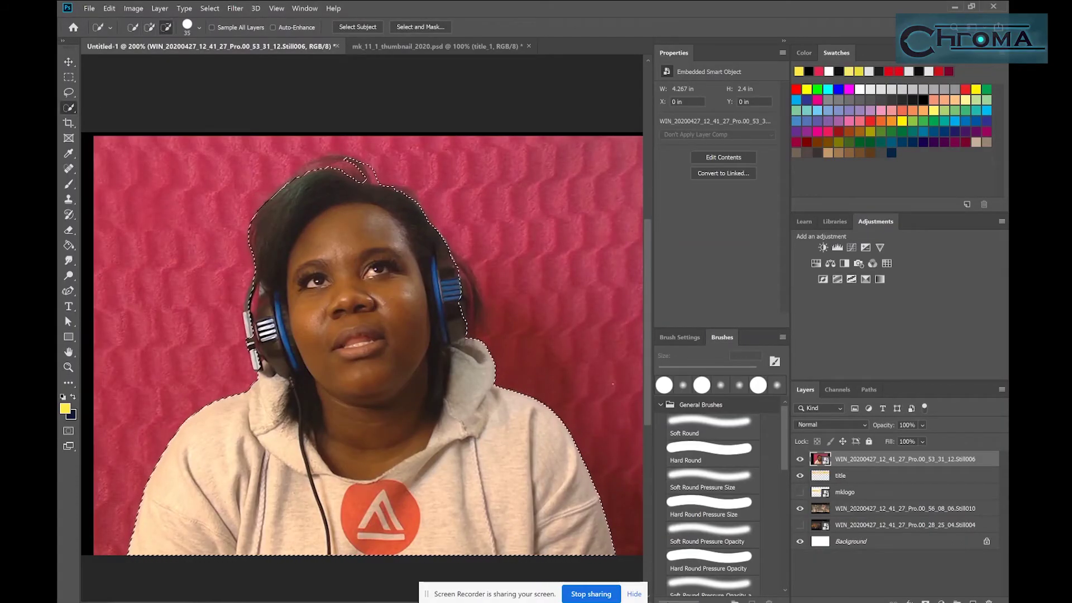
left_click_drag(350, 161, 318, 163)
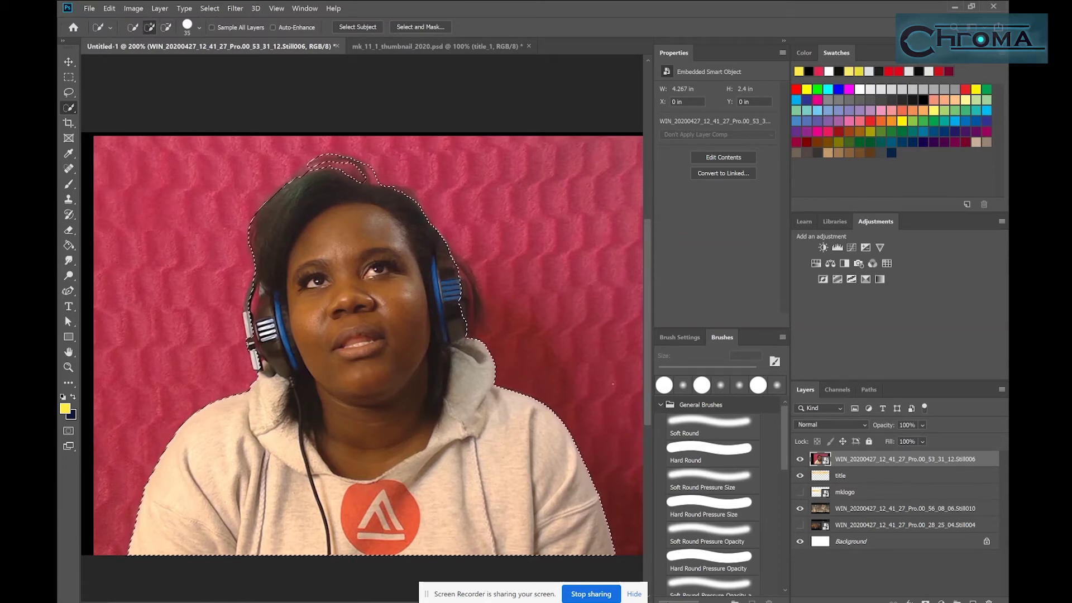
- Copy the selected person onto a new layer and hide the original Still006 webcam layer
left_click(109, 9)
left_click(126, 84)
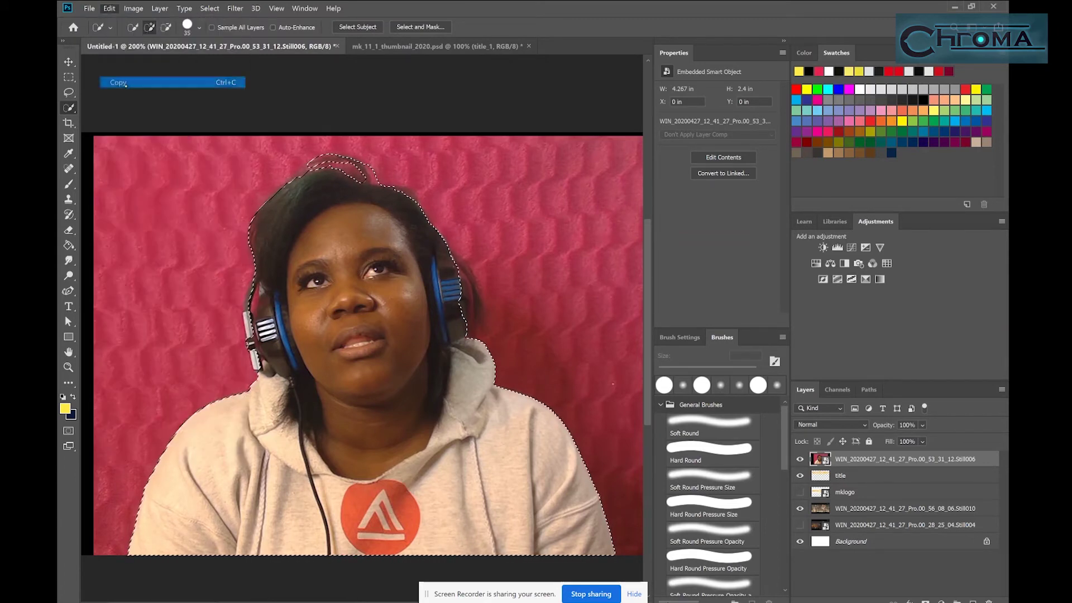
left_click(973, 601)
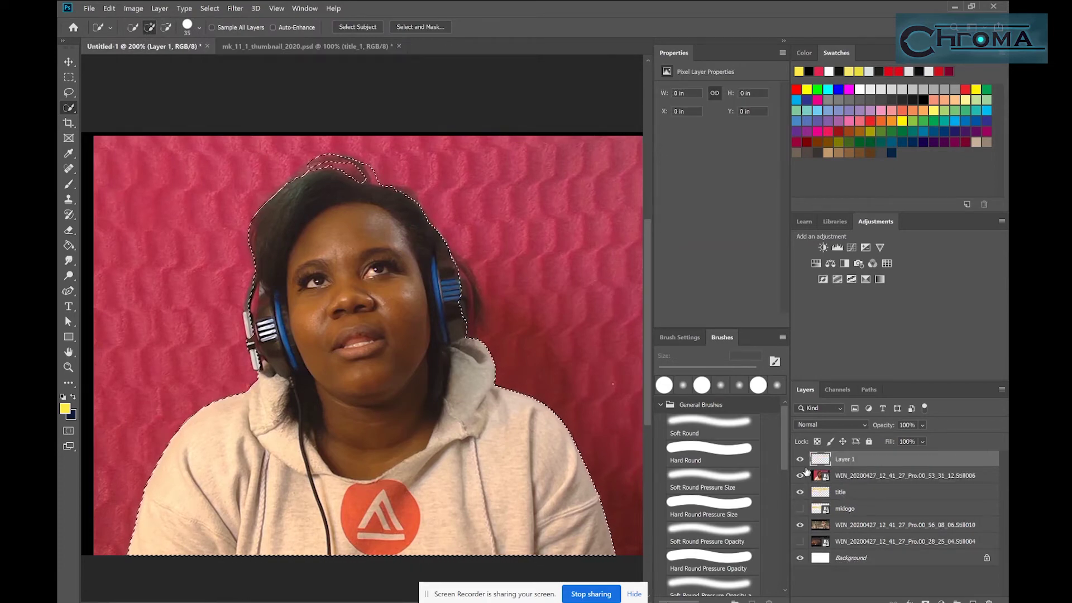
left_click(800, 475)
left_click(109, 8)
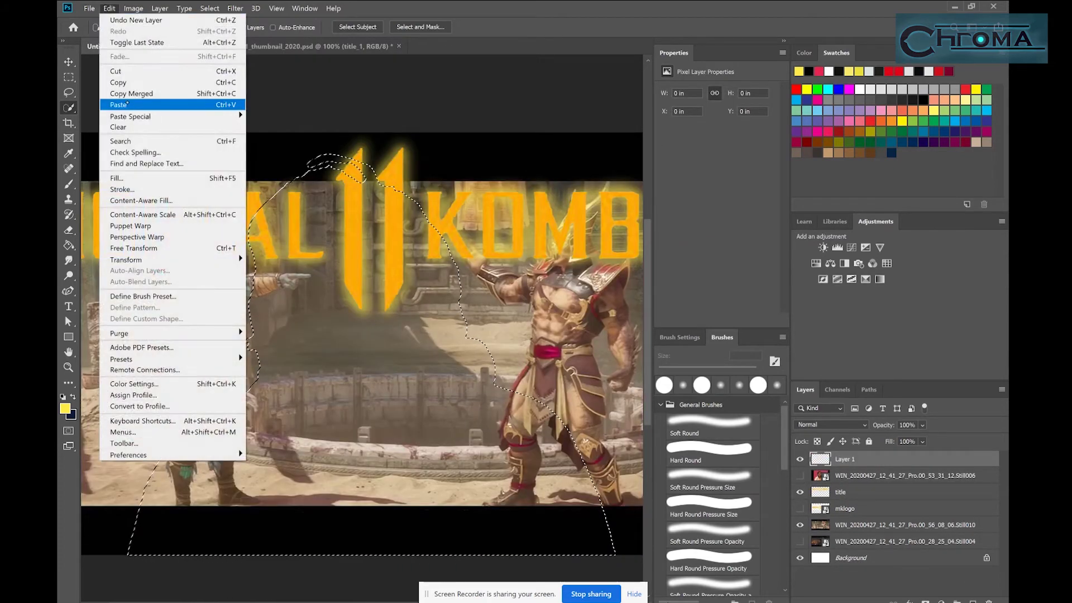
left_click(129, 106)
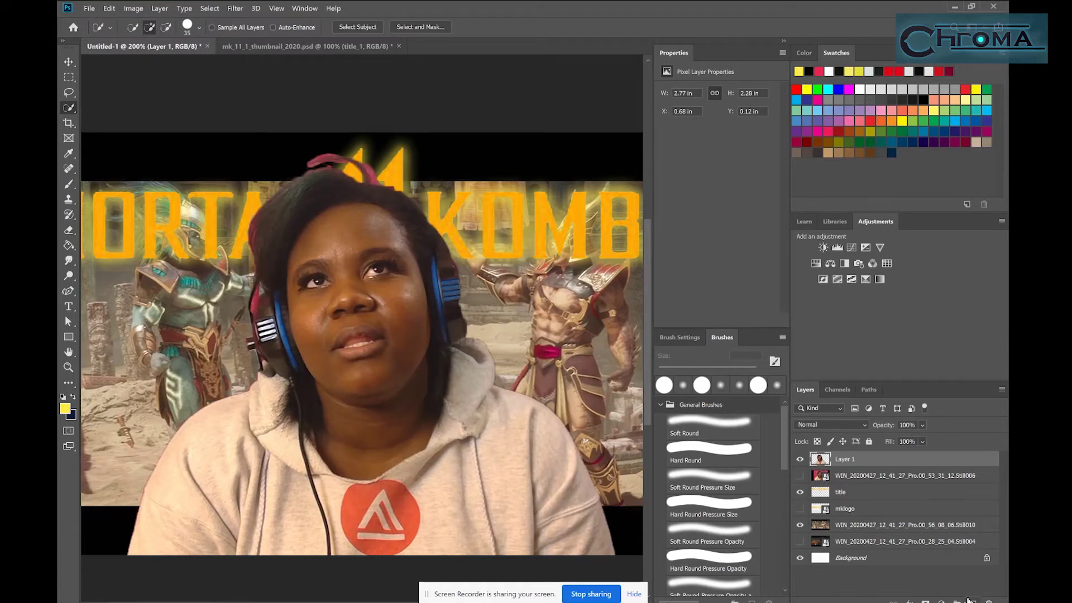
- Hide the title and Still010 layers, and move the person cutout layer directly above Background
left_click(800, 492)
left_click(800, 525)
left_click_drag(893, 463, 897, 549)
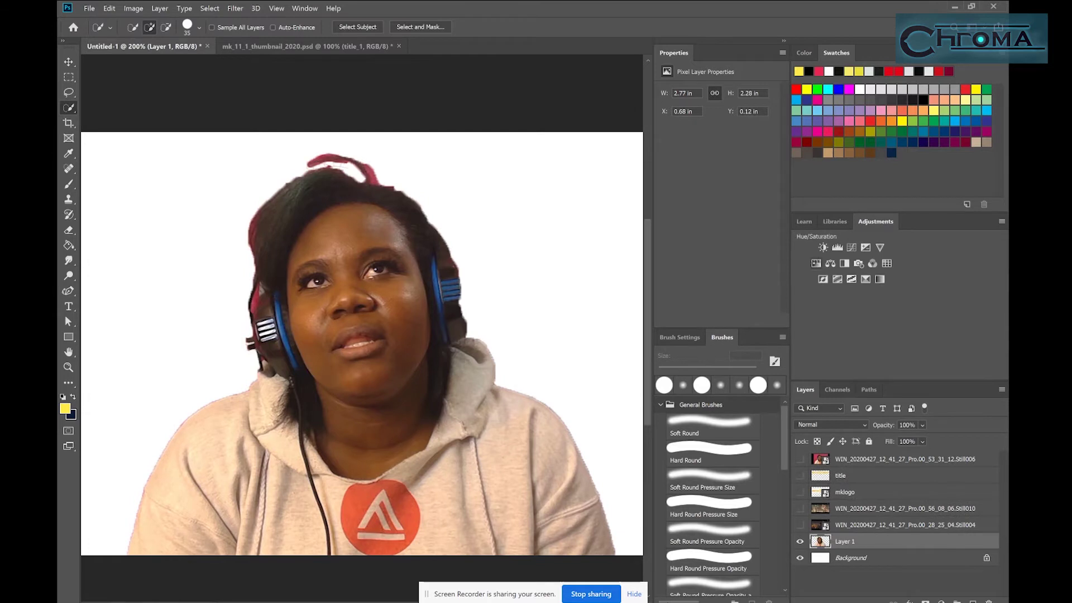
- Erase the red fringe around the cutout's hair and shoulders with a 30 px Soft Round Pressure Size eraser
key("e")
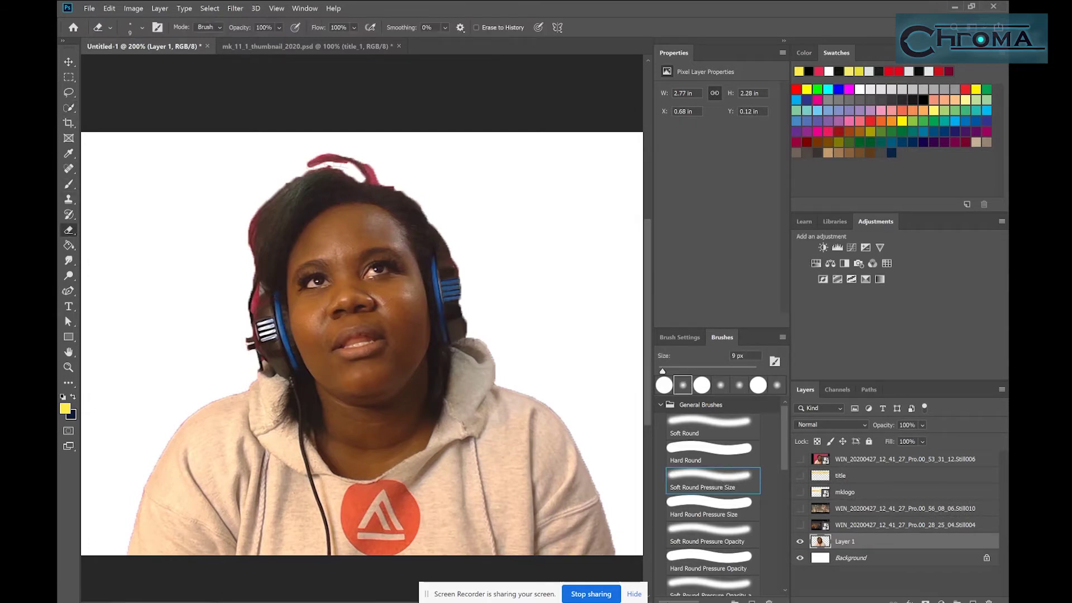
key("bracketright")
key("bracketright")
key("bracketright")
mouse_move(382, 160)
left_mouse_down()
mouse_move(372, 173)
mouse_move(418, 208)
mouse_move(350, 168)
mouse_move(345, 128)
mouse_move(326, 129)
mouse_move(319, 171)
mouse_move(257, 208)
mouse_move(254, 237)
mouse_move(252, 212)
mouse_move(251, 296)
left_mouse_up()
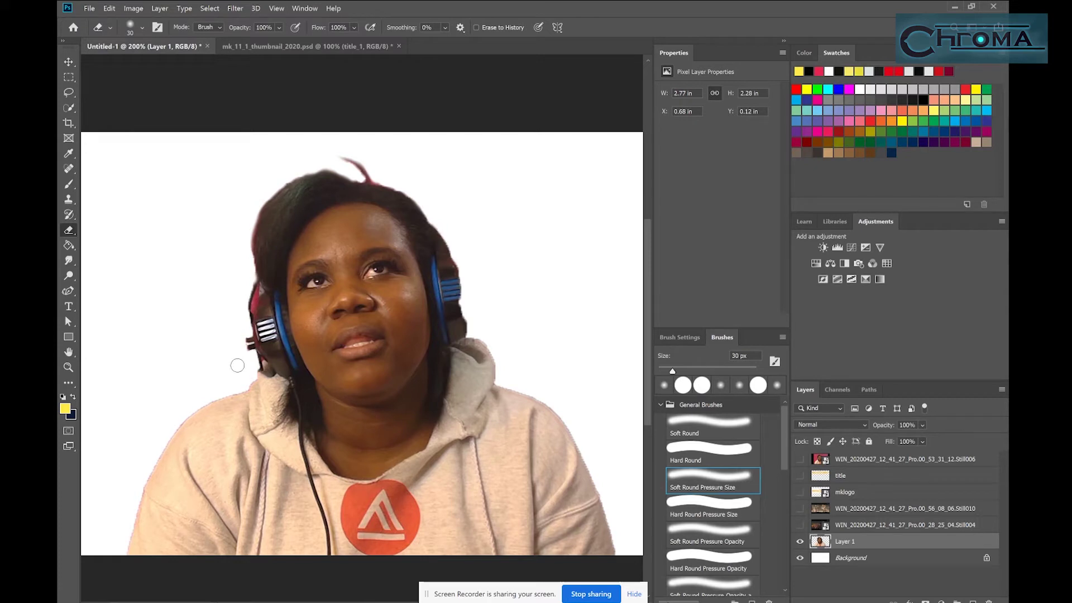
left_click_drag(264, 200, 250, 266)
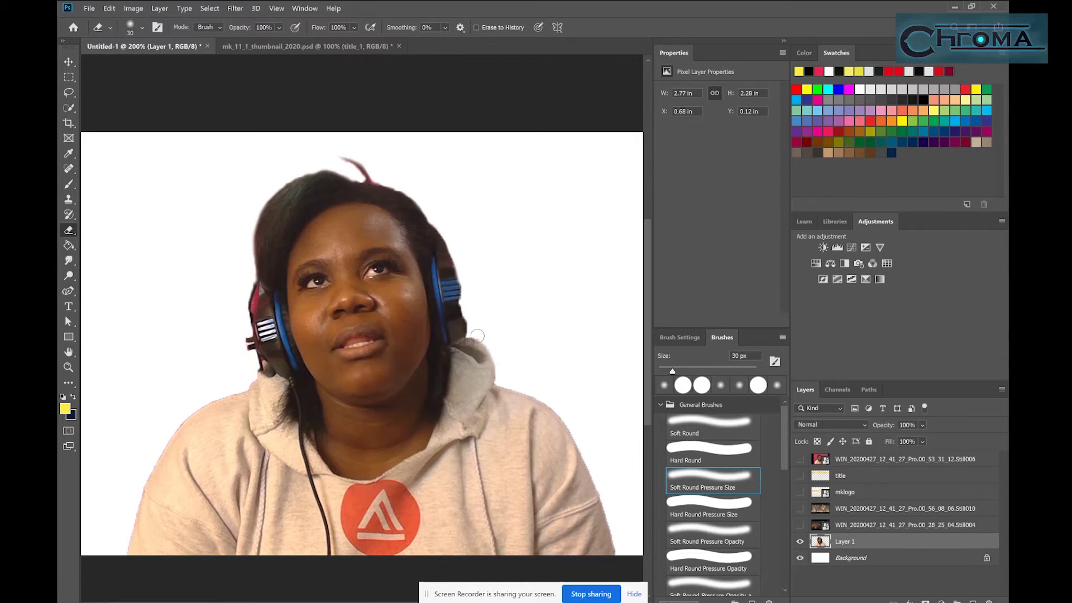
mouse_move(566, 430)
left_mouse_down()
mouse_move(553, 410)
mouse_move(592, 464)
mouse_move(617, 564)
left_mouse_up()
mouse_move(252, 374)
left_mouse_down()
mouse_move(190, 417)
mouse_move(147, 474)
mouse_move(123, 560)
left_mouse_up()
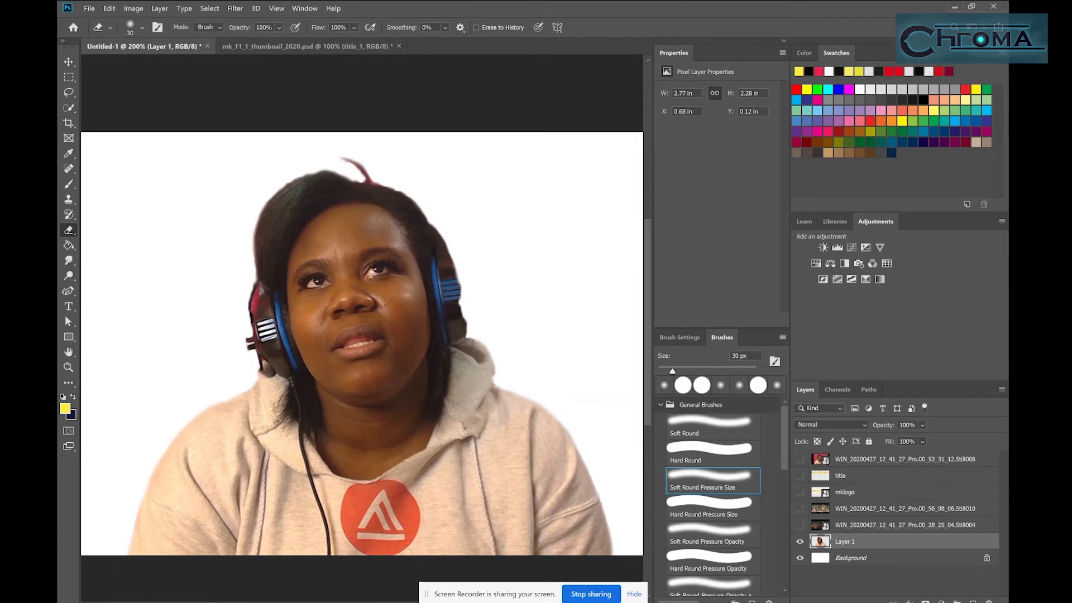
- Clean the edge of the headphone's microphone stub and erase the red gap beside the ear cup with a 6 px eraser
key("z")
left_click(266, 339)
left_click(321, 320, "alt")
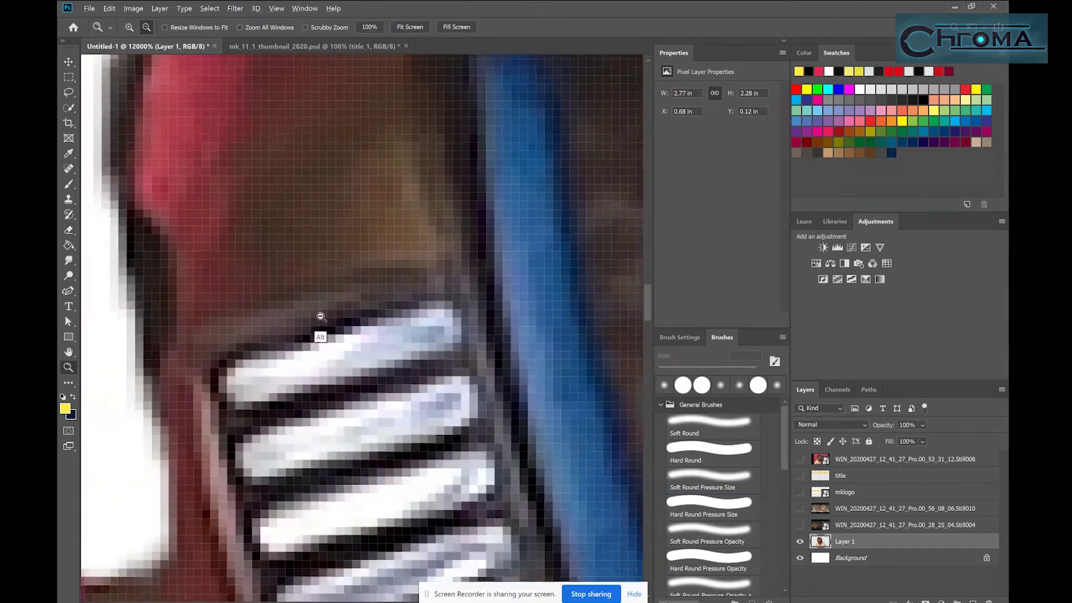
left_click(357, 323, "alt")
left_click(379, 322, "alt")
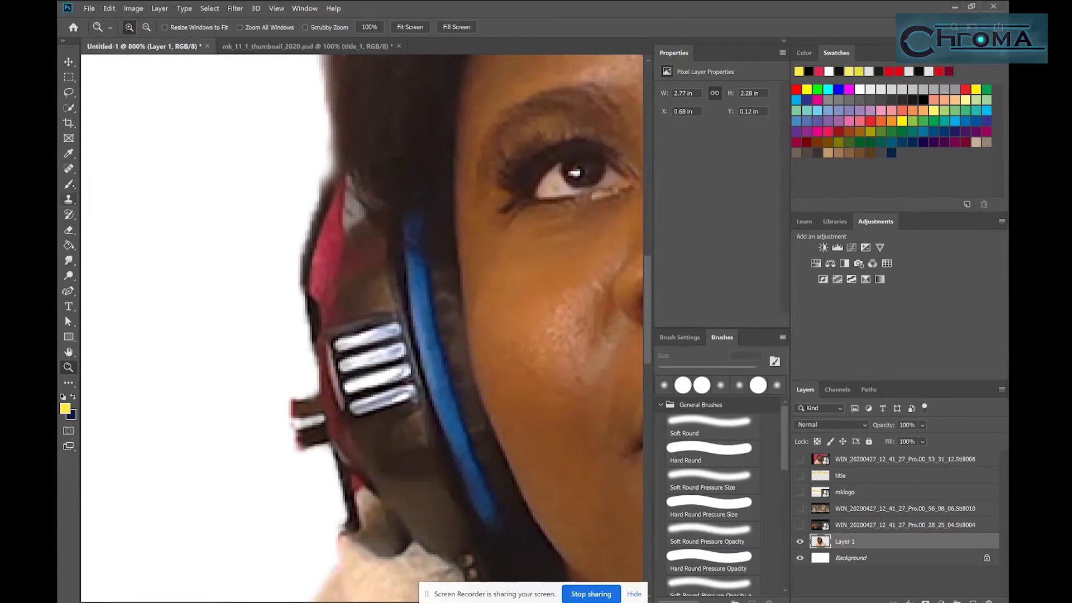
key("e")
key("bracketleft")
key("bracketleft")
key("bracketleft")
key("bracketleft")
key("bracketleft")
key("bracketleft")
key("bracketleft")
left_click_drag(291, 434, 297, 459)
left_click_drag(289, 403, 296, 479)
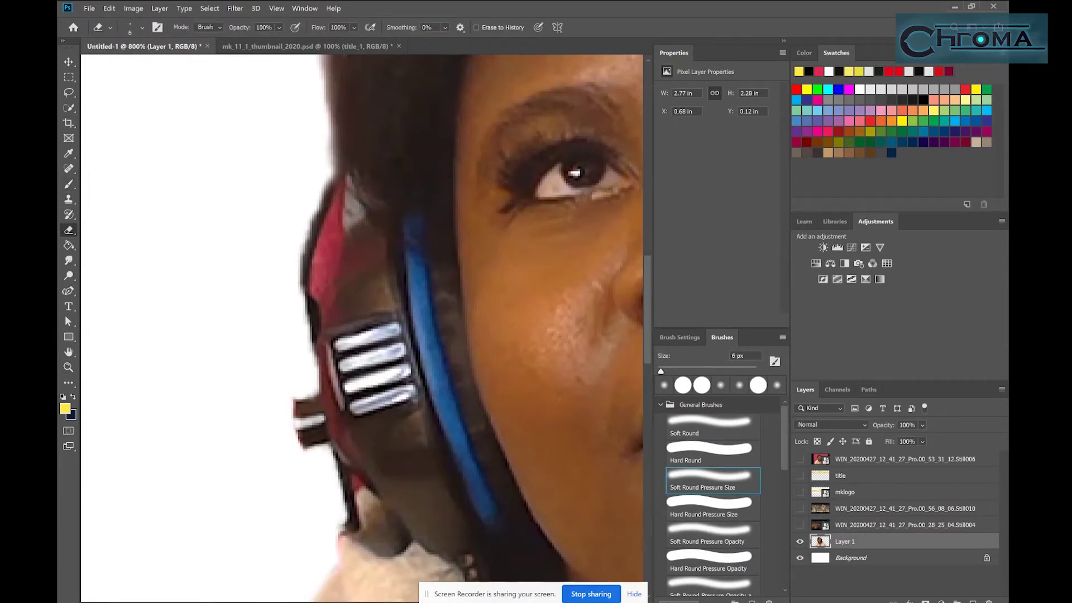
mouse_move(340, 187)
left_mouse_down()
mouse_move(330, 305)
mouse_move(315, 272)
mouse_move(329, 213)
mouse_move(318, 245)
mouse_move(327, 283)
mouse_move(334, 237)
mouse_move(327, 298)
mouse_move(317, 254)
mouse_move(331, 194)
left_mouse_up()
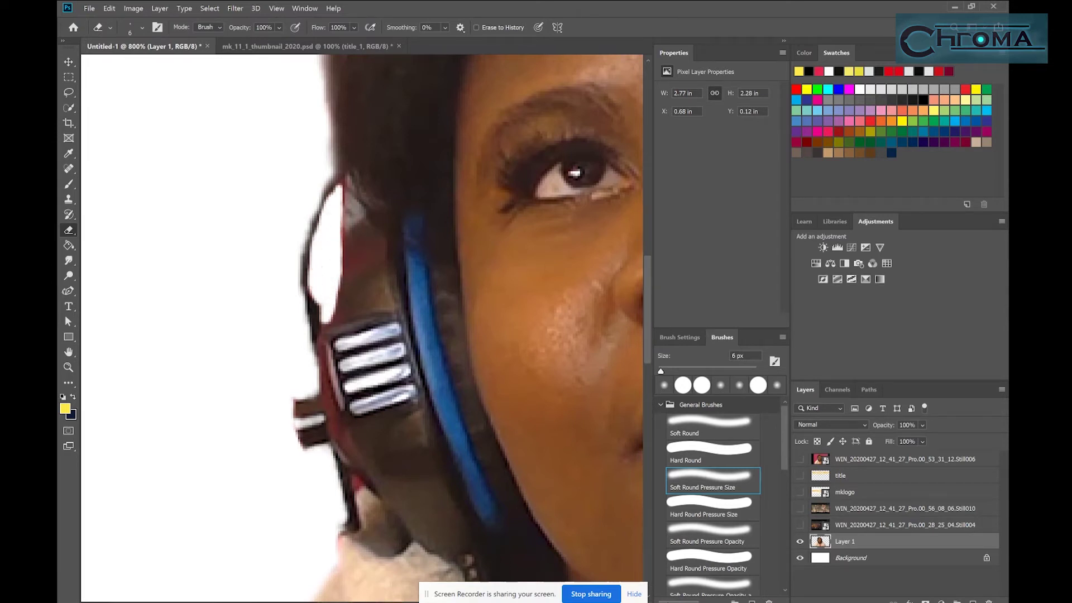
- Erase the leftover red fringe around the microphone stub, below the ear cup and along the top edge of the hair with the 6 px eraser
left_click_drag(286, 407, 300, 458)
left_click_drag(360, 487, 357, 479)
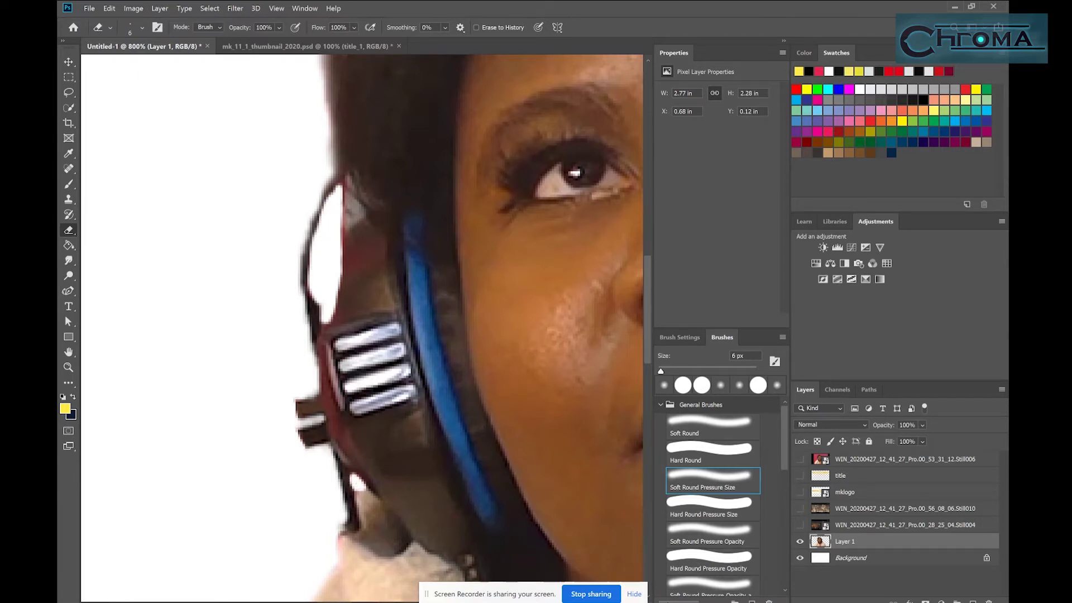
left_click(68, 367)
left_click(68, 352)
left_click_drag(620, 417, 394, 410)
scroll(394, 411, "up", 10)
key("e")
mouse_move(578, 265)
left_mouse_down()
mouse_move(517, 239)
mouse_move(488, 184)
mouse_move(373, 148)
left_mouse_up()
left_click_drag(487, 246, 442, 240)
mouse_move(484, 248)
left_mouse_down()
mouse_move(496, 226)
mouse_move(370, 165)
left_mouse_up()
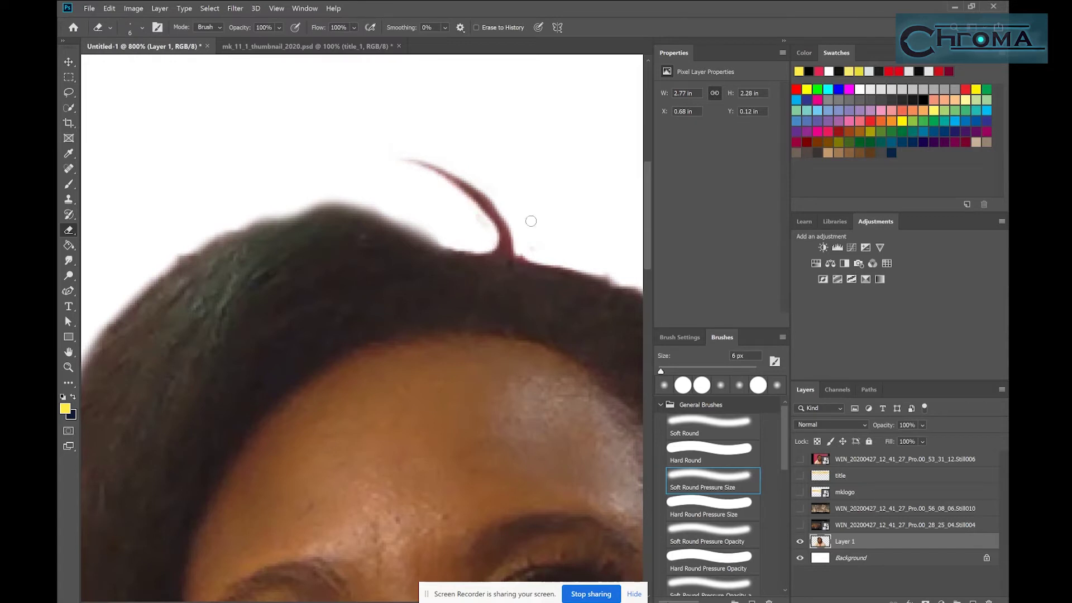
- Inspect the cutout's edges along the other ear cup and the hoodie, and check the whole figure
key("h")
left_click_drag(419, 318, 173, 112)
left_click_drag(402, 215, 391, 67)
mouse_move(112, 354)
left_mouse_down()
mouse_move(165, 364)
mouse_move(279, 335)
left_mouse_up()
left_click(68, 368)
left_click(397, 283, "alt")
left_click(397, 282, "alt")
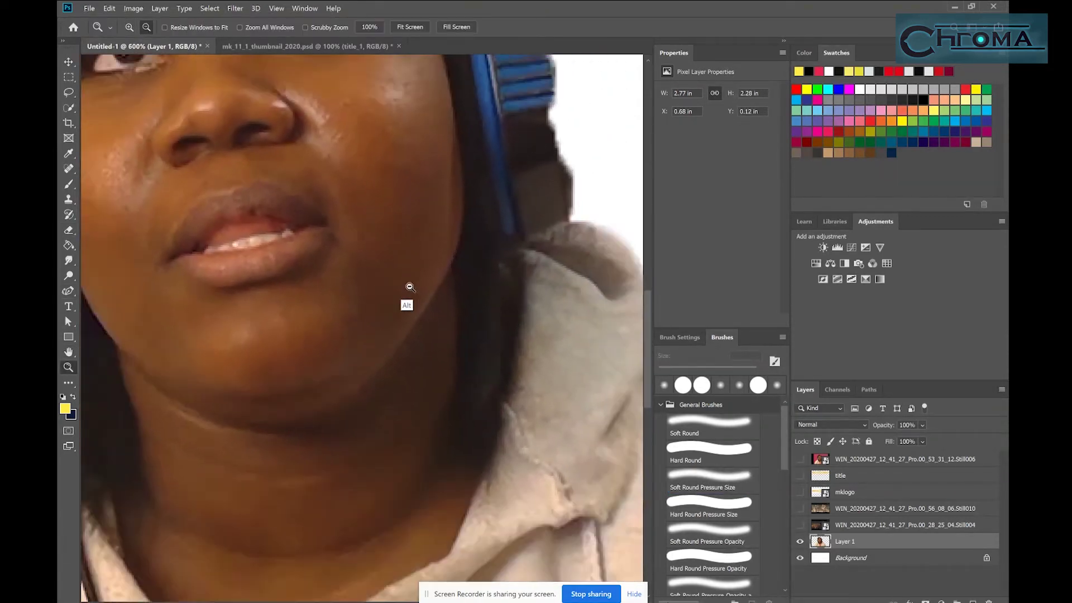
left_click(474, 313, "alt")
left_click(474, 314, "alt")
left_click(473, 313, "alt")
left_click(473, 314, "alt")
left_click(474, 313, "alt")
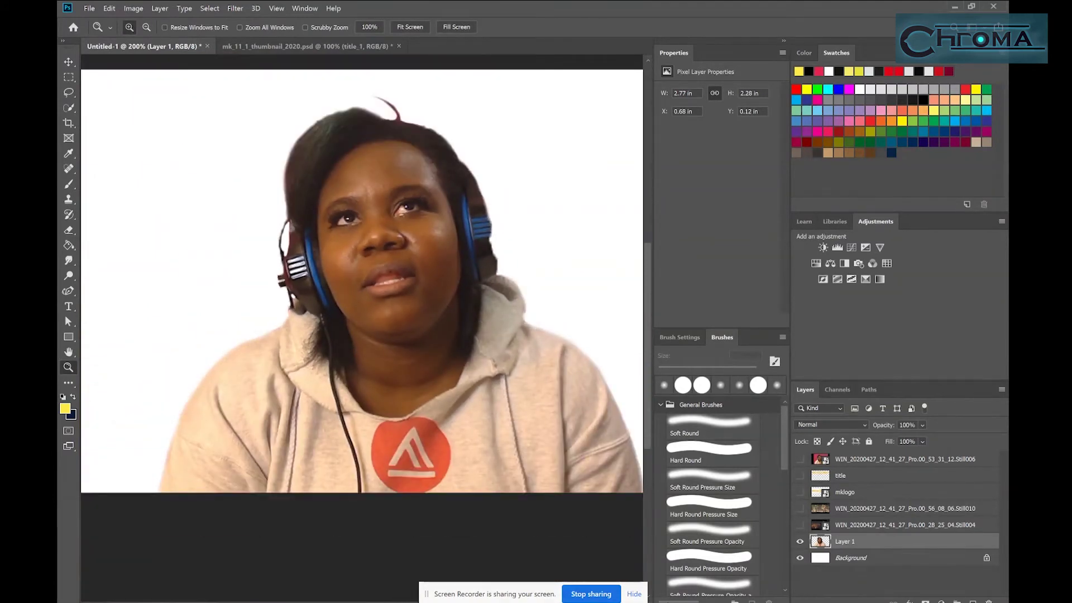
- Add Hue/Saturation and Color Balance adjustment layers above the cutout, shifting the Color Balance midtones toward green and yellow
left_click(816, 263)
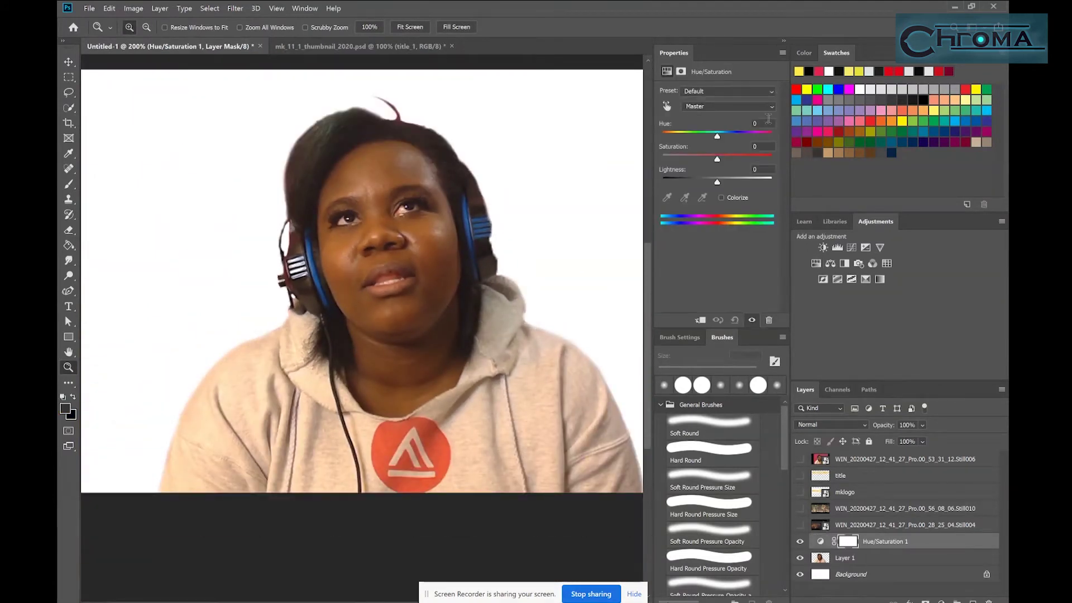
left_click(830, 264)
left_click_drag(702, 137, 690, 156)
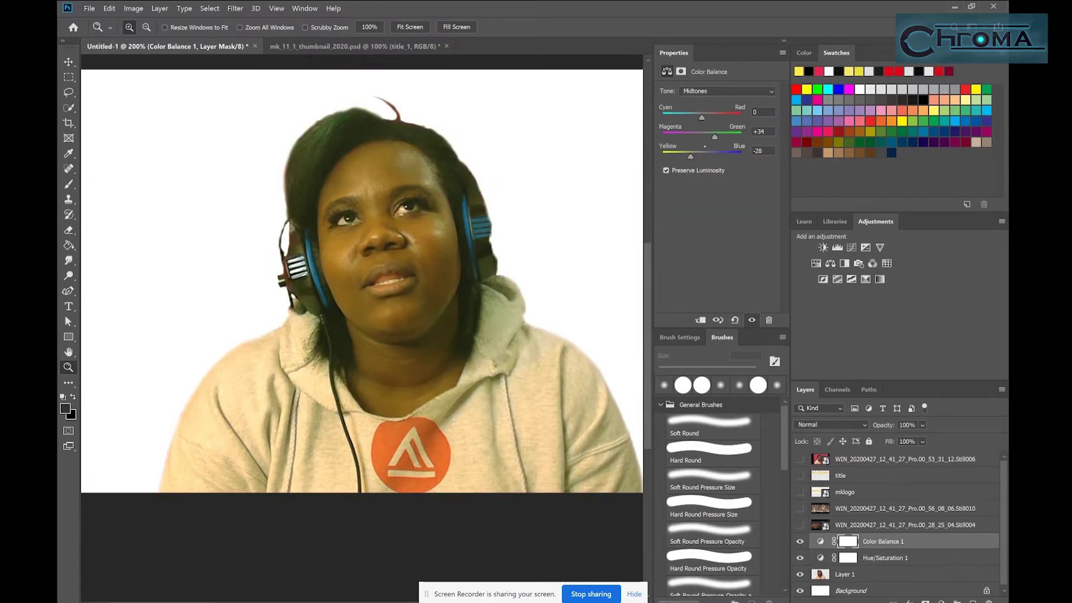
left_click_drag(719, 134, 716, 133)
- Add a second Hue/Saturation adjustment with saturation +9 and lightness +3, and a Brightness/Contrast adjustment with slightly raised brightness
left_click(816, 263)
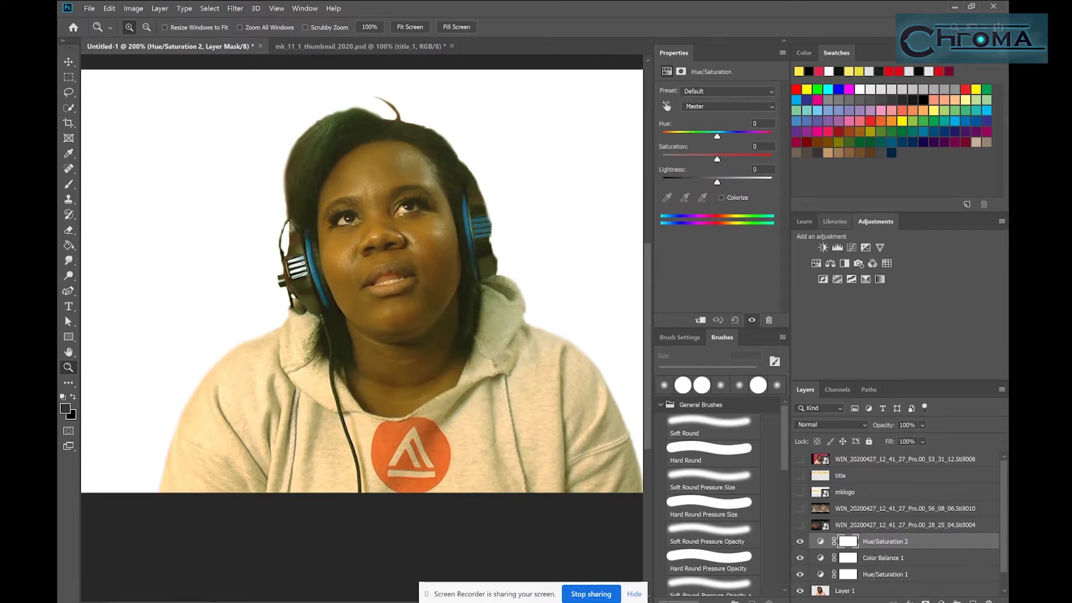
left_click_drag(717, 160, 719, 183)
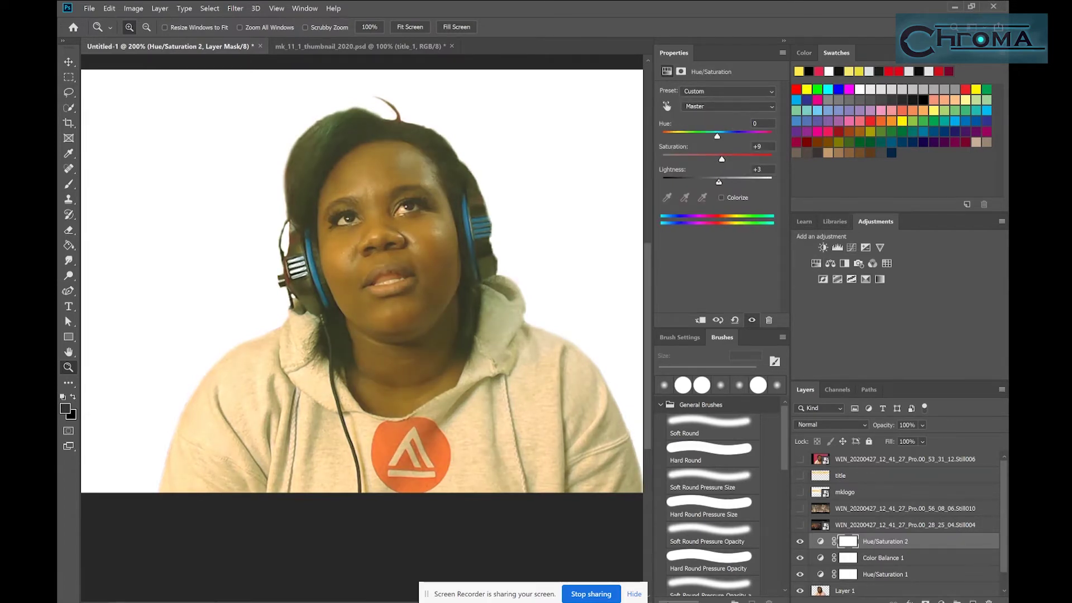
left_click(823, 247)
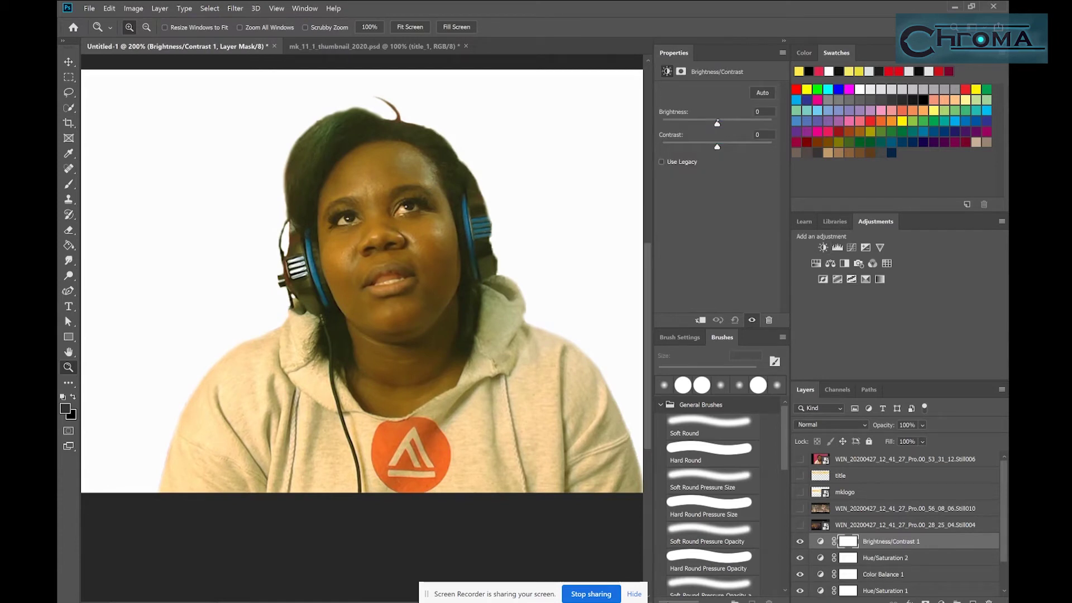
left_click_drag(718, 122, 727, 120)
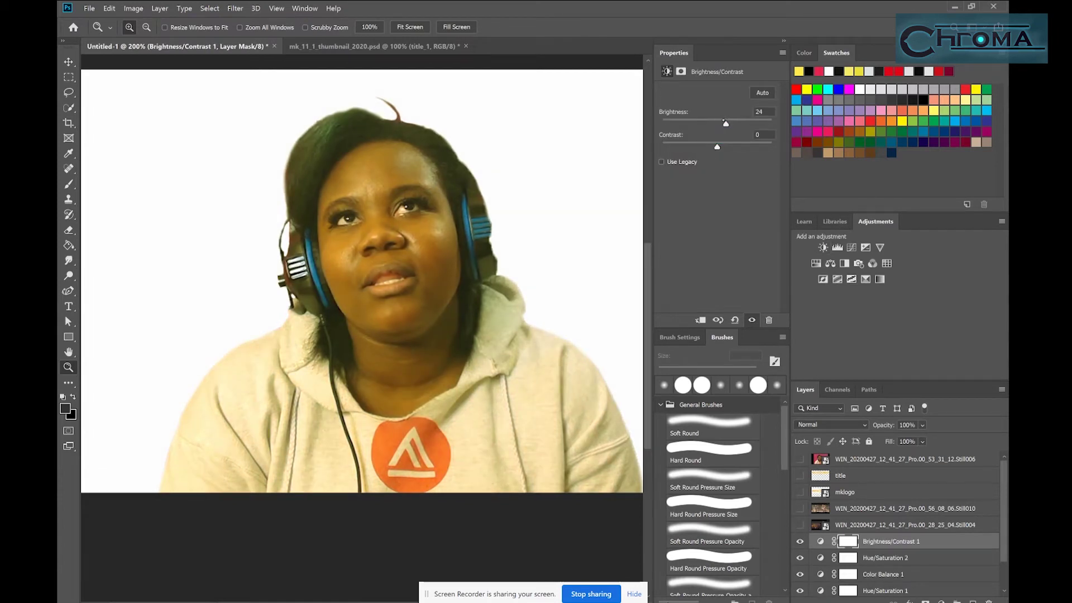
left_click_drag(726, 122, 723, 123)
- Merge the four adjustment layers and the person cutout layer into one layer
left_click(134, 9)
key("Escape")
left_click(924, 591, "shift")
scroll(927, 559, "down", 1)
left_click(937, 576, "shift")
left_click(159, 8)
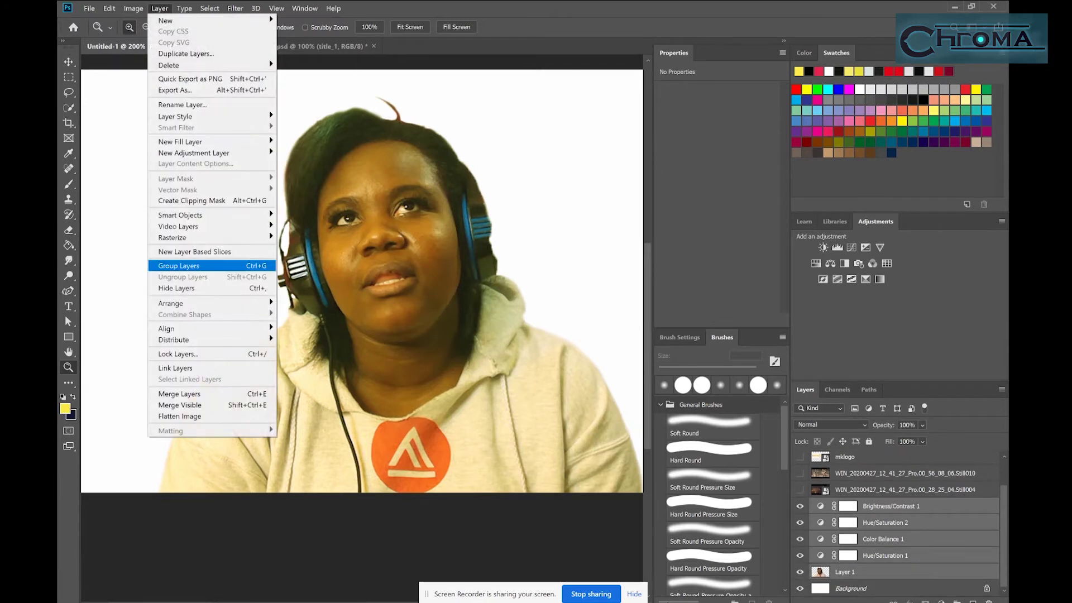
left_click(178, 393)
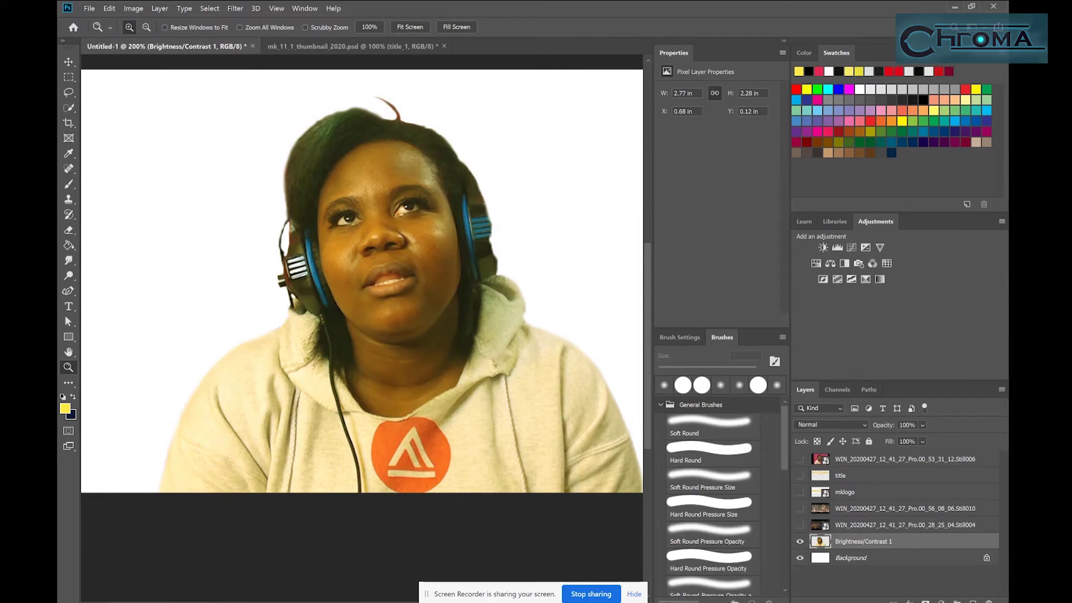
- Set the foreground color to c31c4f and choose the Soft Round Pressure Size brush
left_click(66, 409)
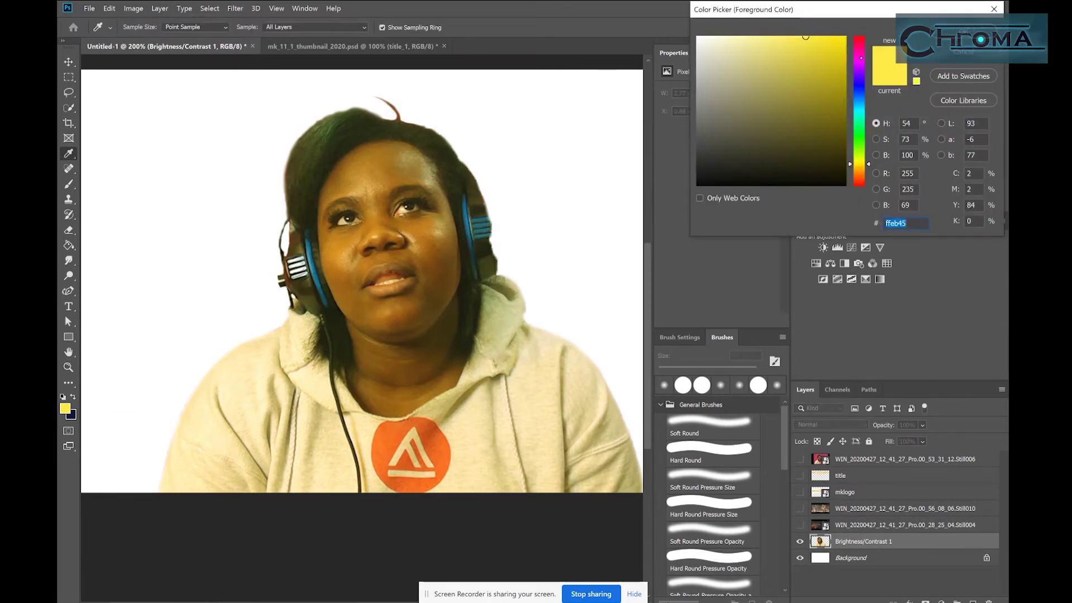
type("c31cb5")
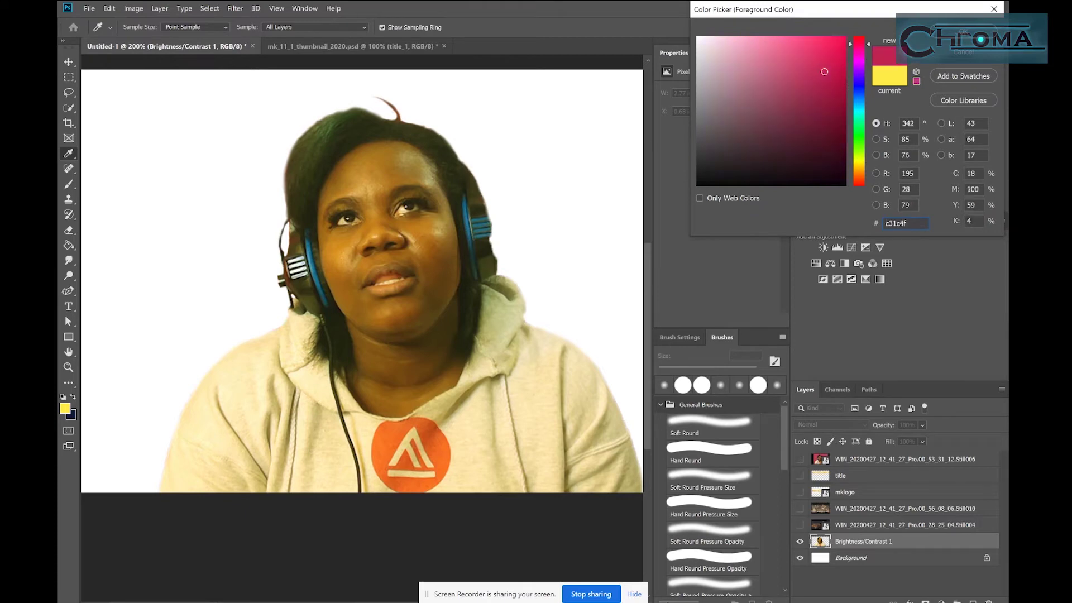
key("Return")
left_click(738, 487)
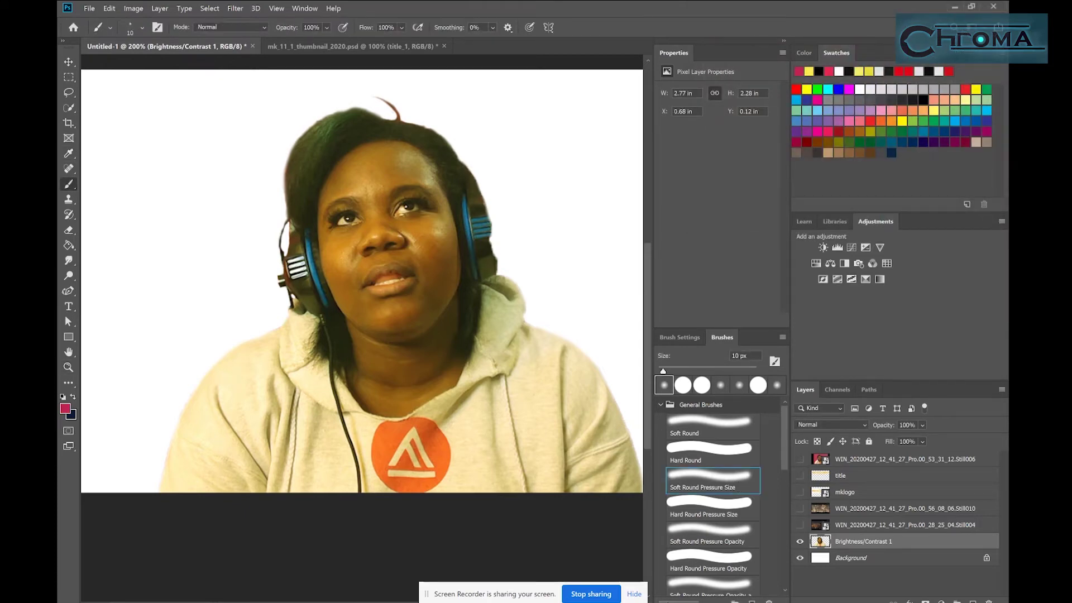
- Create a new layer above the person and paint color over both lips with the brush at 35 px
key("ctrl+space")
left_click(407, 287, "ctrl")
left_click(408, 287, "ctrl")
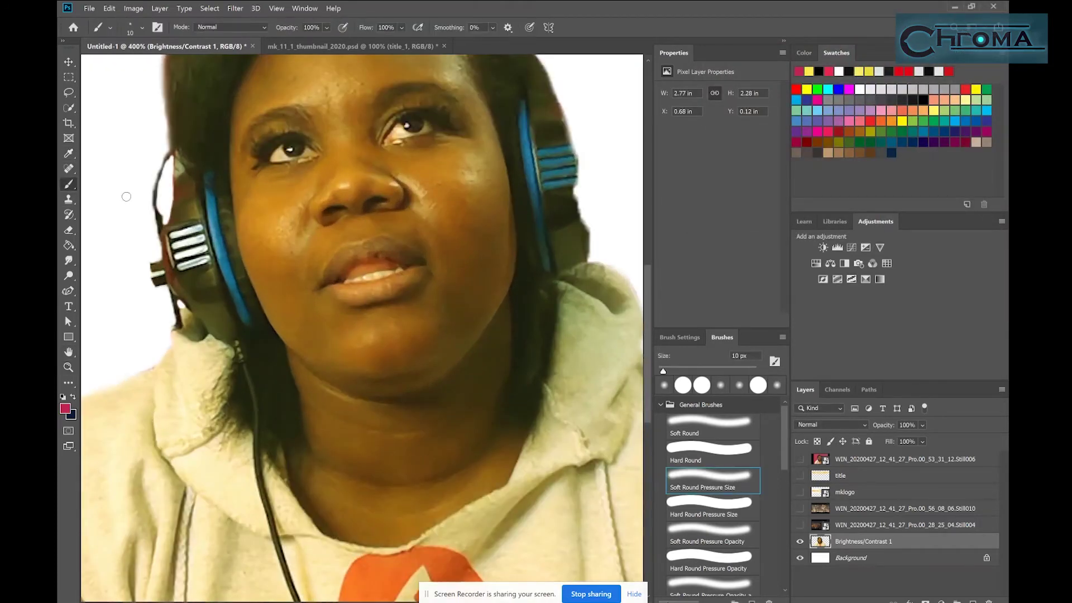
left_click(964, 600)
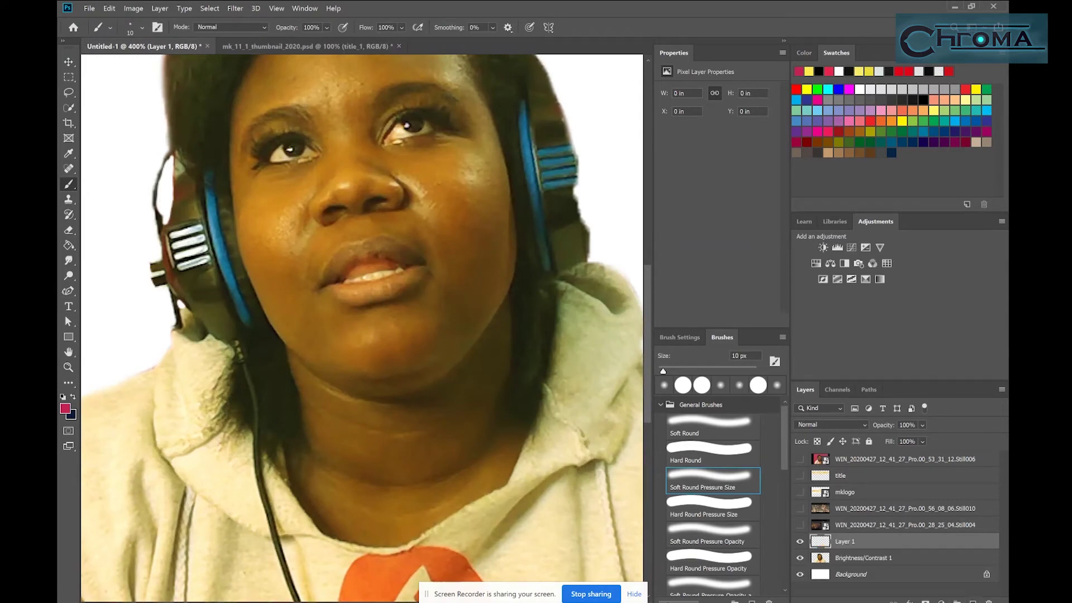
left_click_drag(385, 284, 402, 276)
key("ctrl+z")
key("bracketright")
key("bracketright")
key("bracketright")
key("bracketright")
key("bracketright")
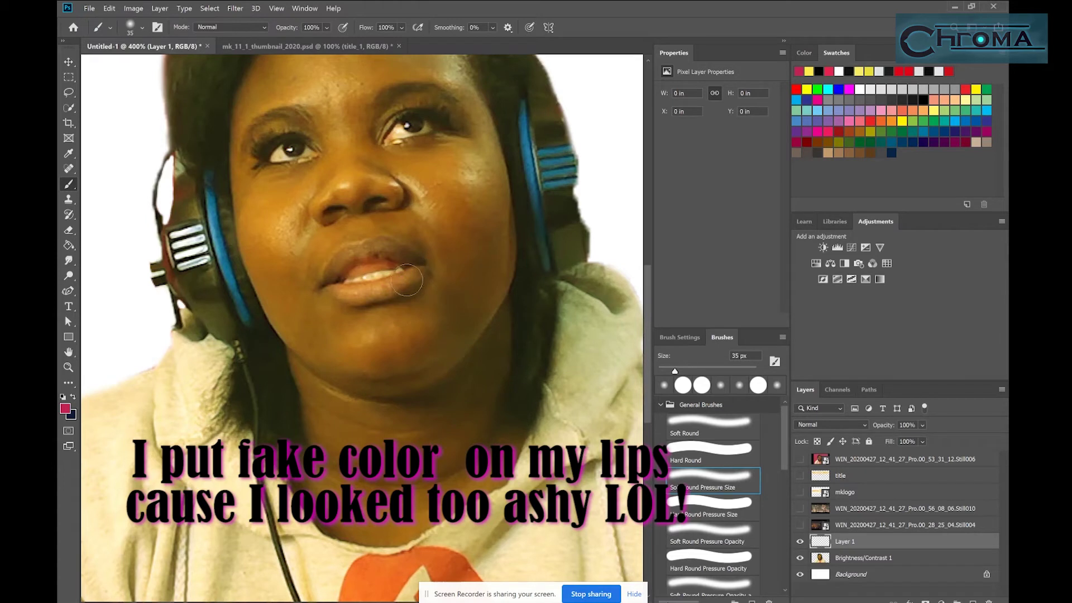
mouse_move(411, 279)
left_mouse_down()
mouse_move(349, 289)
mouse_move(391, 285)
mouse_move(339, 274)
mouse_move(402, 287)
mouse_move(340, 275)
left_mouse_up()
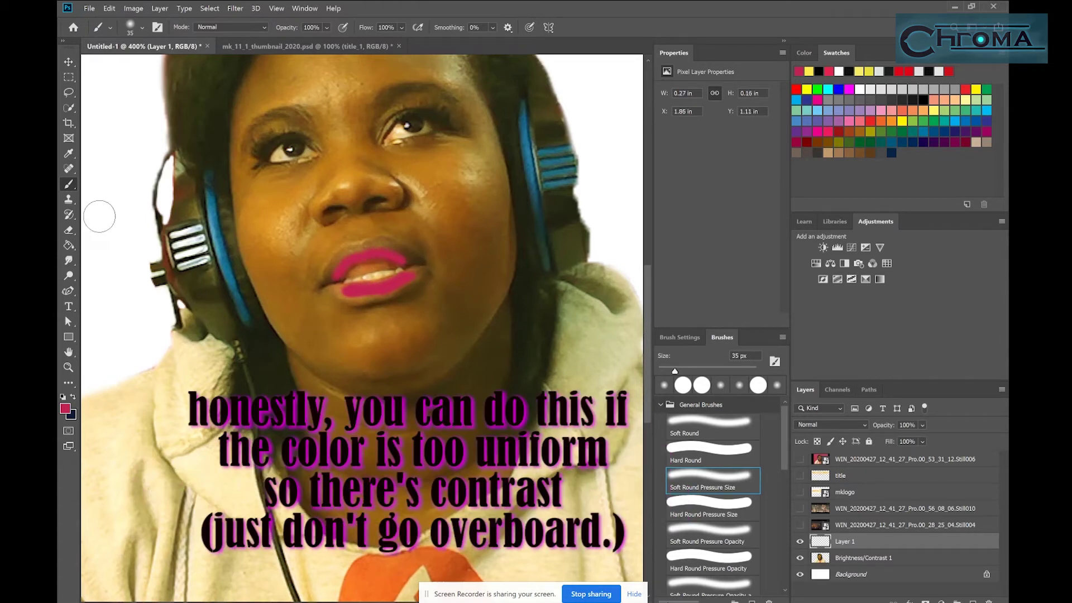
- Soften the painted lip color with a Gaussian Blur of 5.8 pixels radius
key("e")
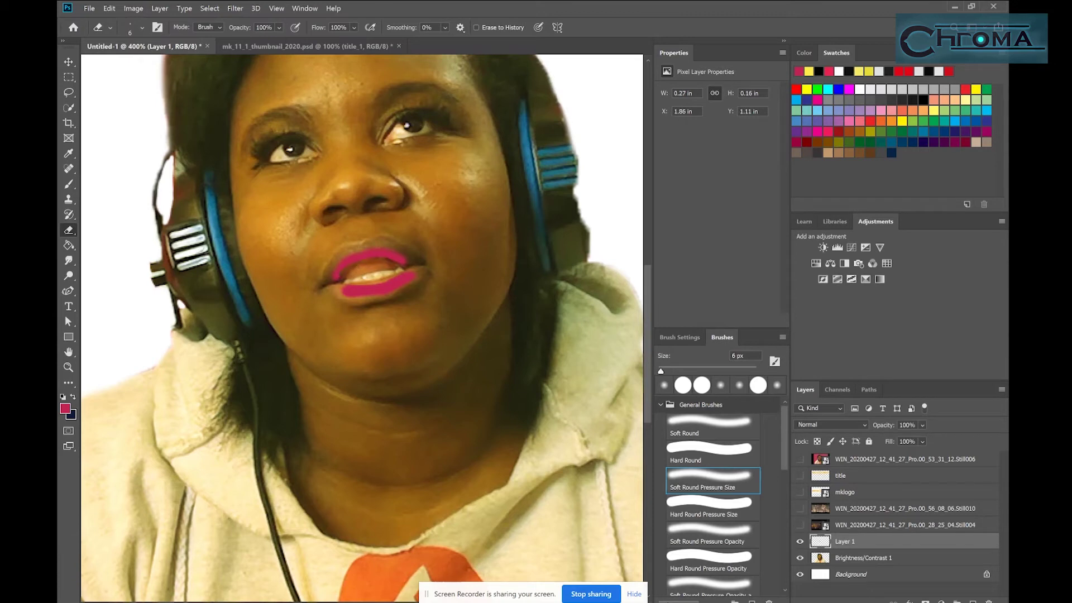
left_click(235, 9)
mouse_move(296, 130)
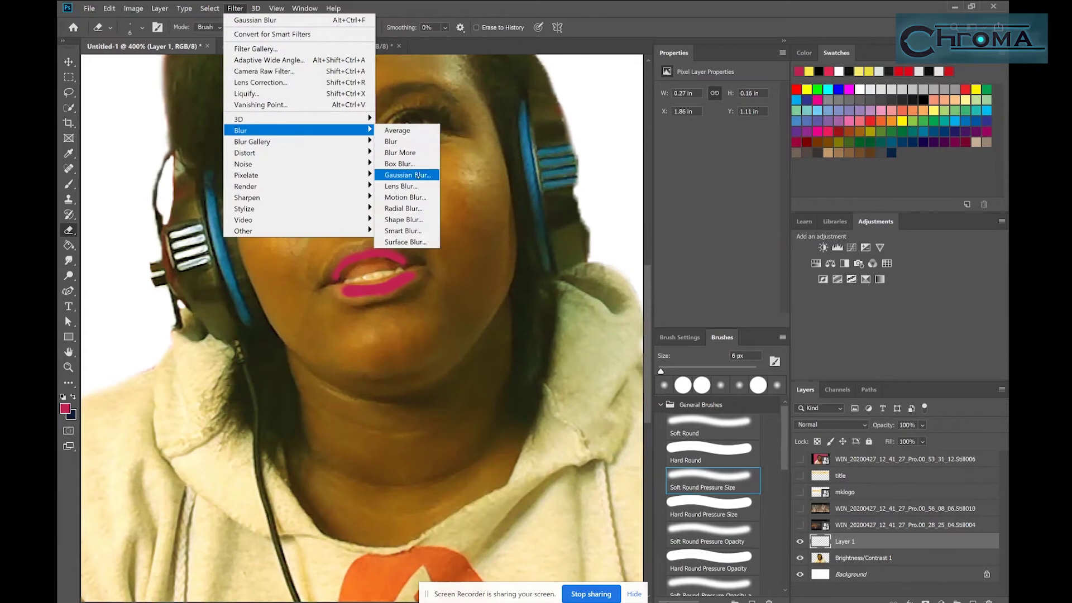
left_click(417, 176)
left_click_drag(666, 250, 667, 250)
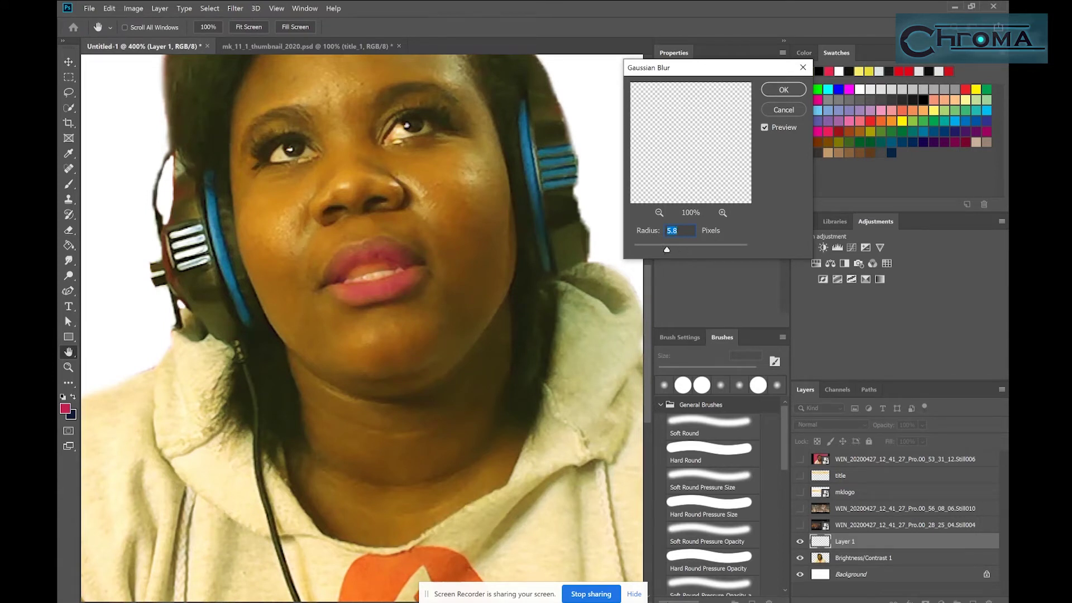
key("Return")
- Set the lip color layer's opacity to 77%
left_click(922, 425)
left_click_drag(956, 439, 933, 440)
left_click(131, 337)
key("z")
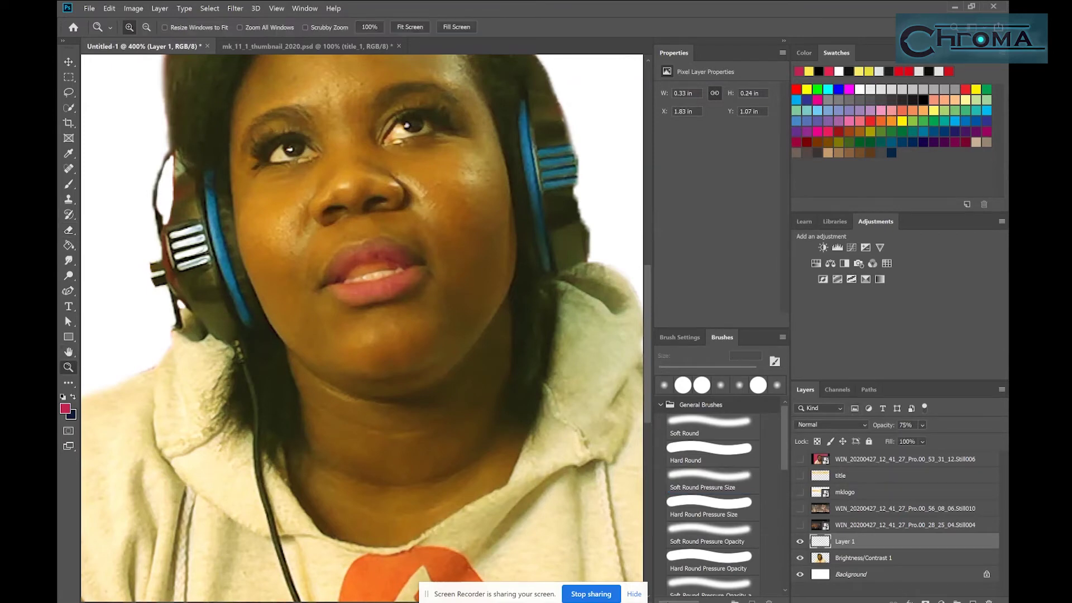
left_click(446, 326, "alt")
left_click(447, 327, "alt")
left_click(922, 425)
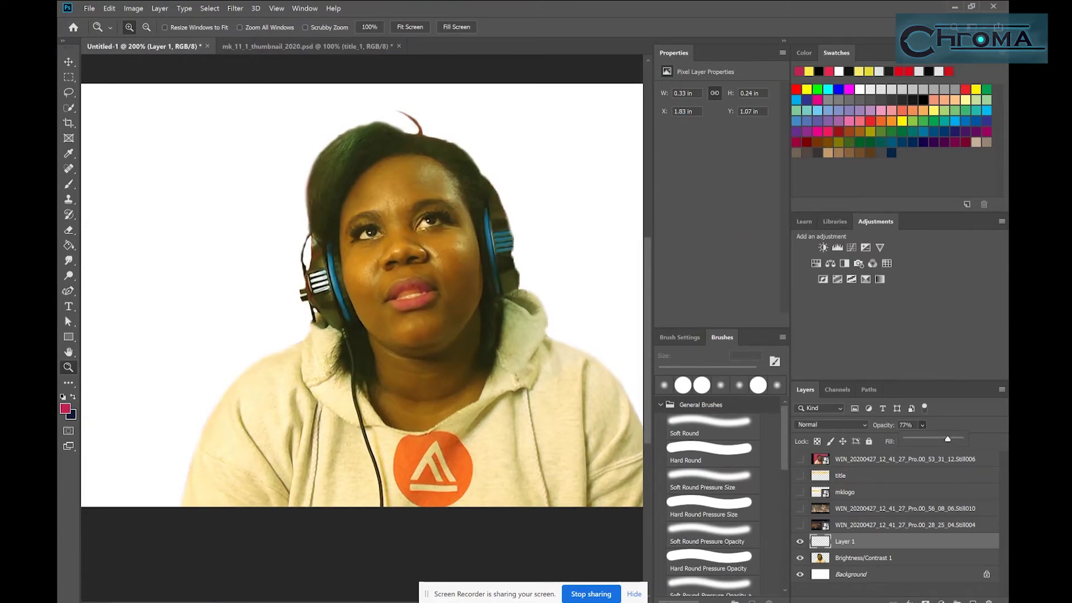
left_click(952, 331)
- Merge the lip color layer with the Brightness/Contrast 1 person layer
left_click(895, 558, "shift")
left_click(109, 8)
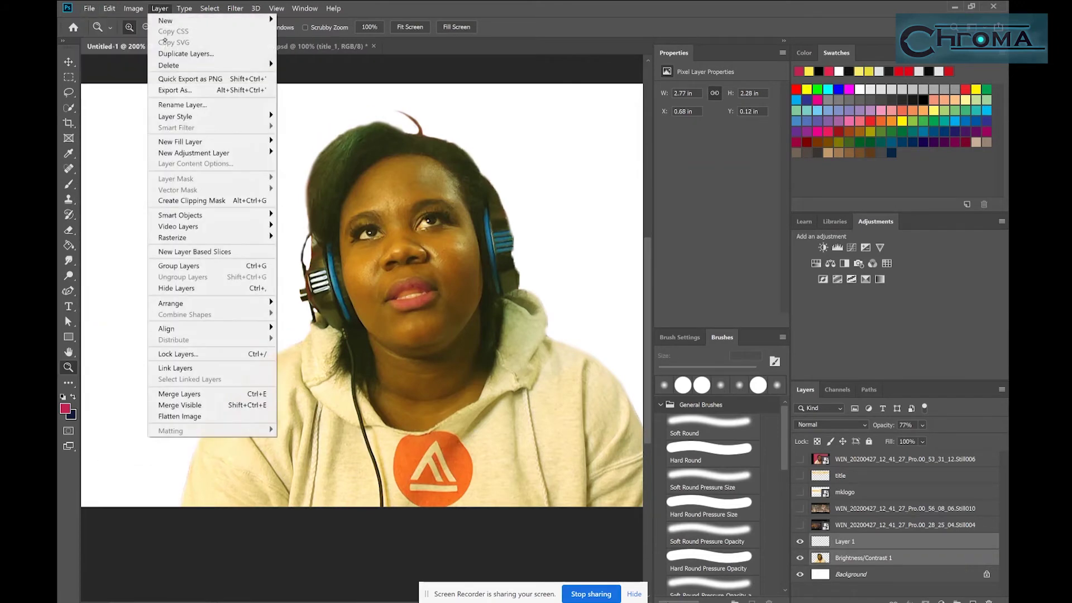
left_click(243, 394)
- Apply Smart Sharpen to the merged person layer with amount 55%, radius 4.3 px, noise reduction about 15% and Lens Blur removal
left_click(210, 7)
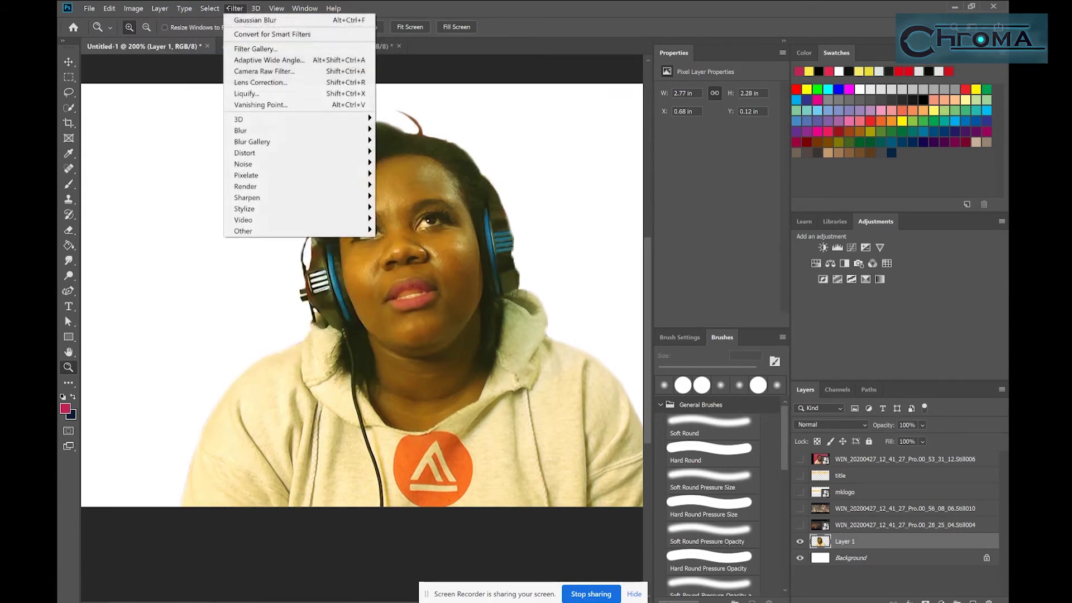
mouse_move(245, 198)
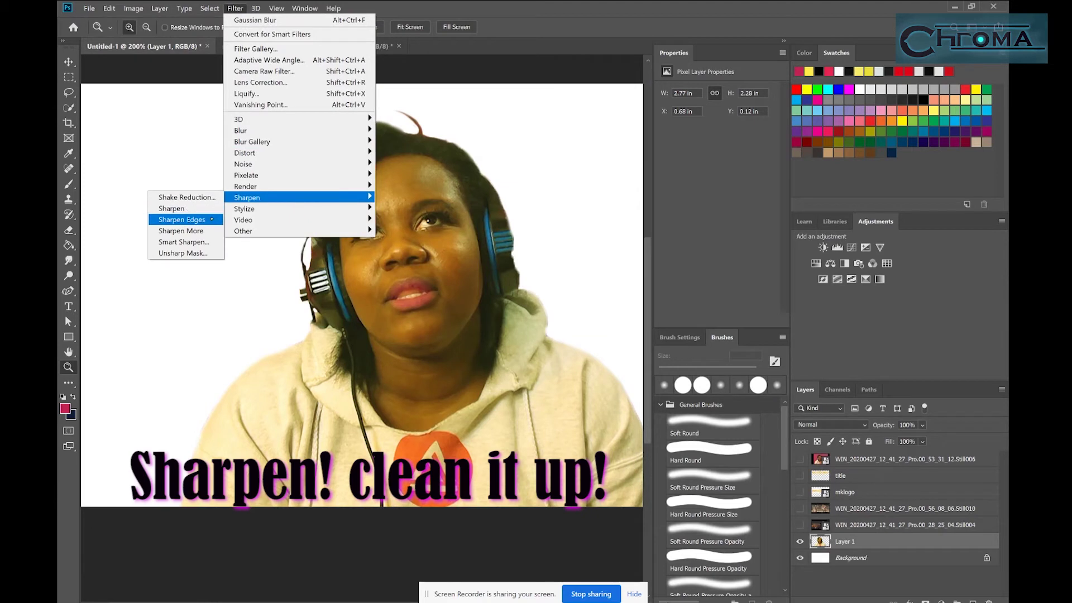
left_click(184, 242)
left_click_drag(735, 225, 733, 227)
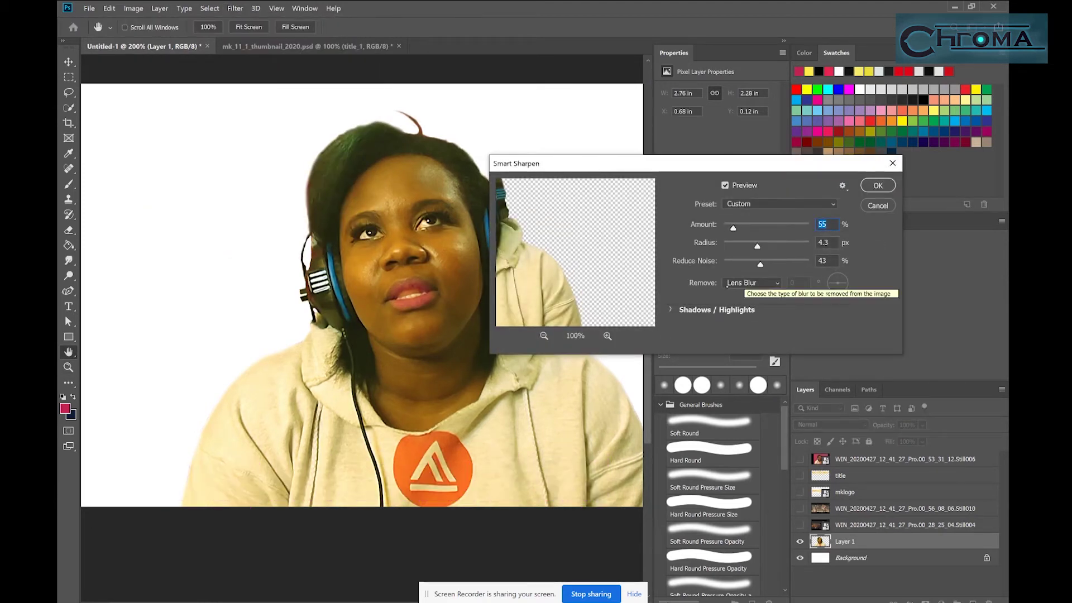
left_click(763, 283)
left_click(768, 305)
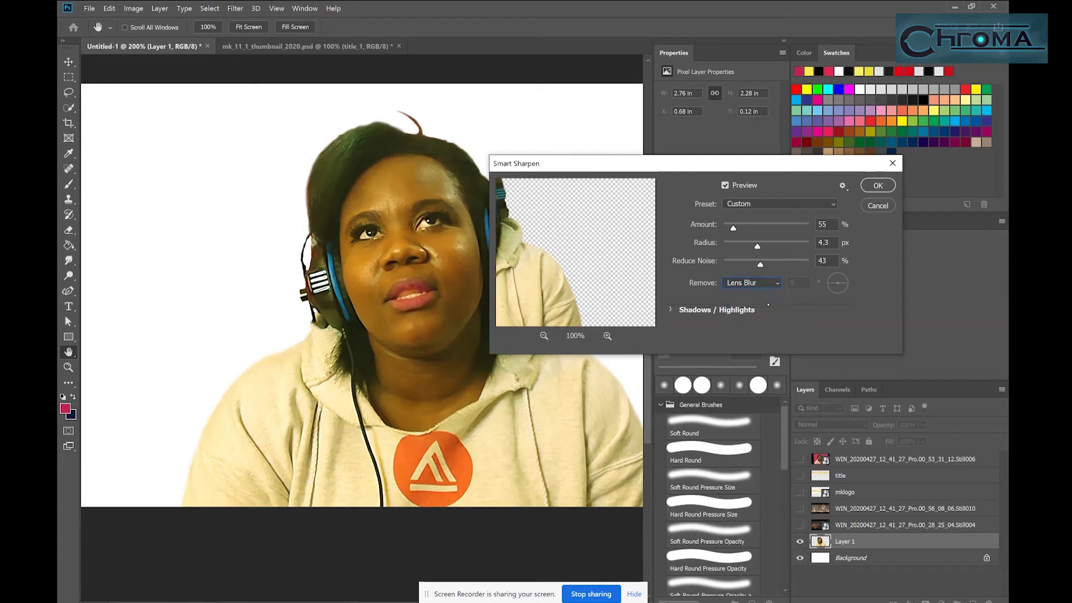
left_click(763, 283)
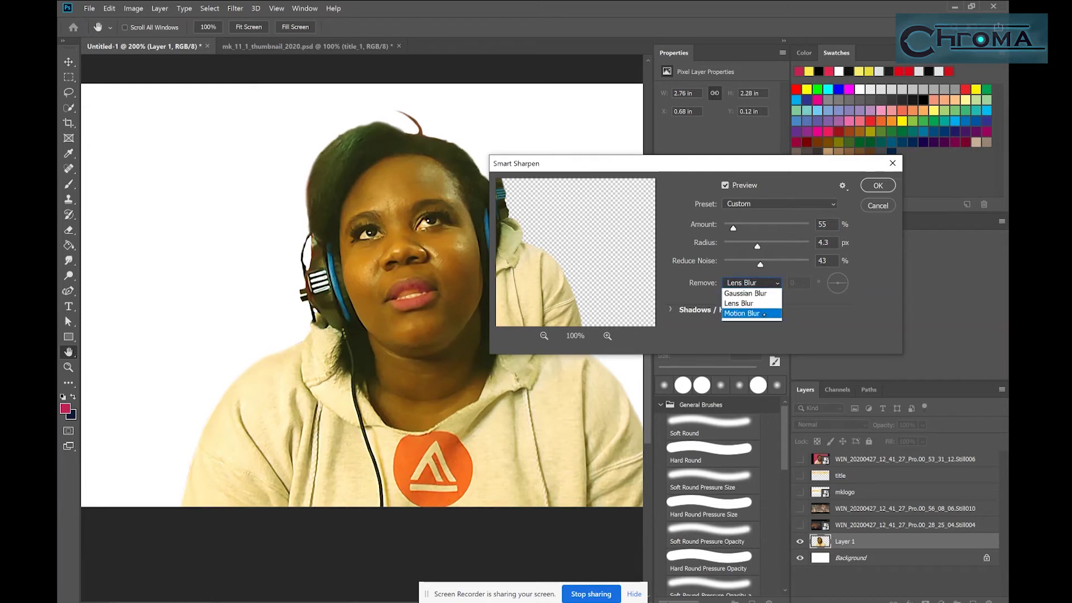
left_click(790, 300)
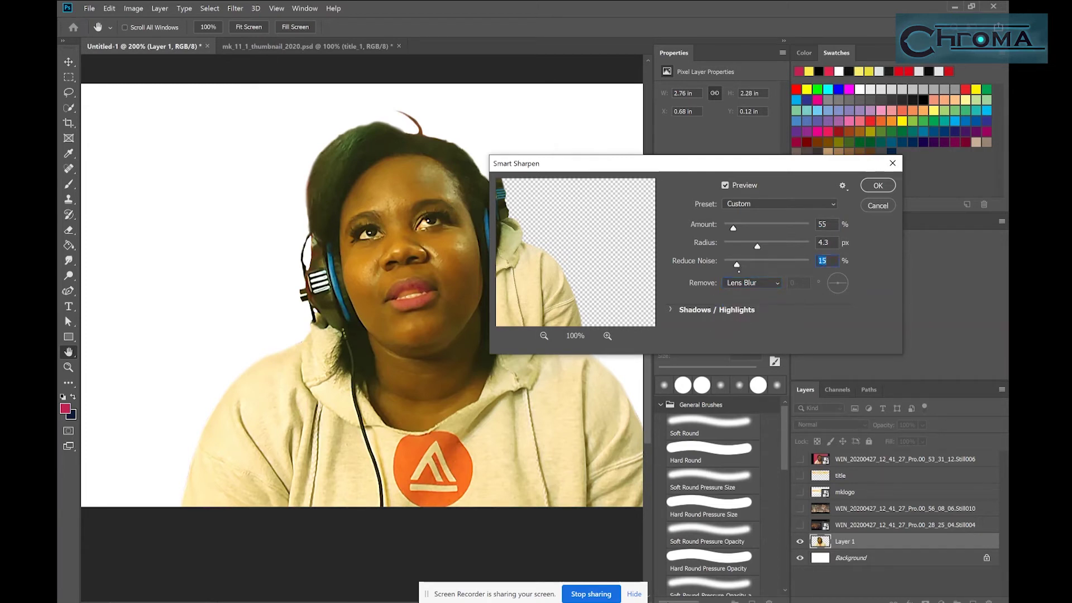
key("Up")
- Apply a Surface Blur with a radius below 5 pixels to the sharpened person layer
left_click(236, 8)
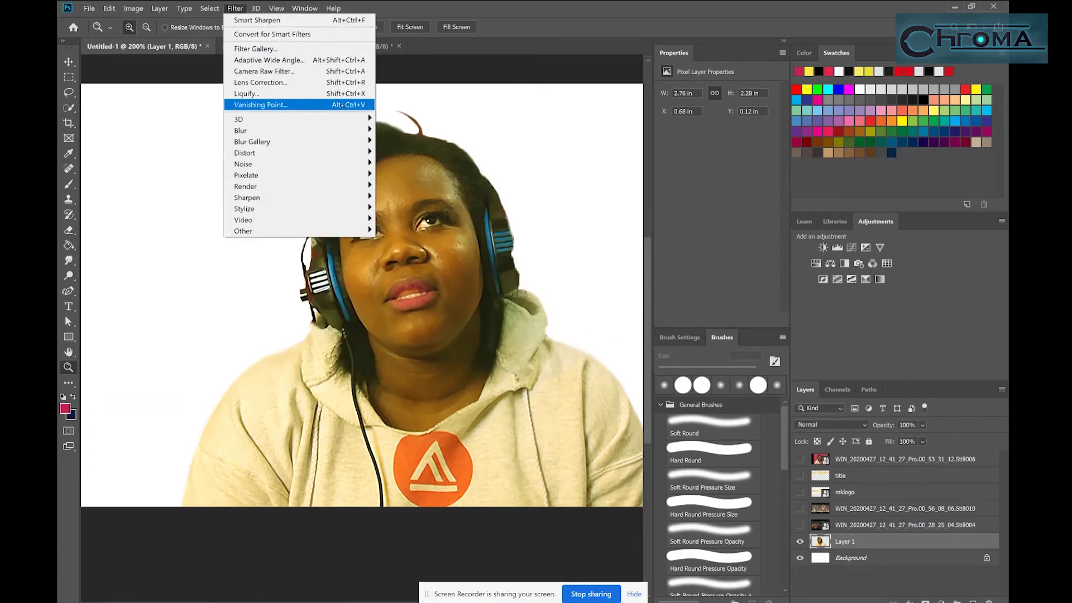
mouse_move(335, 130)
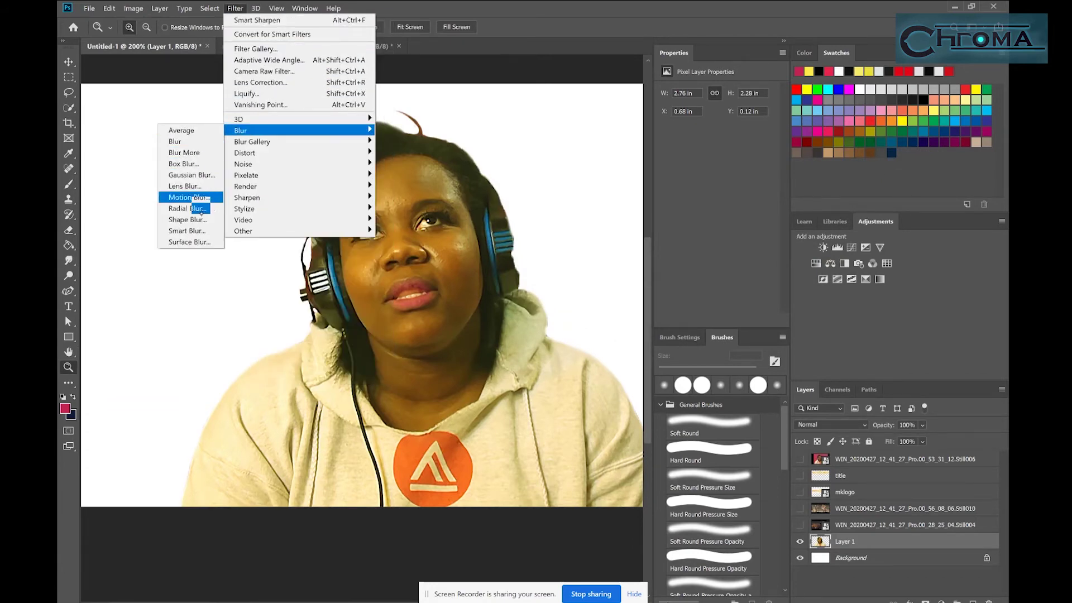
left_click(189, 242)
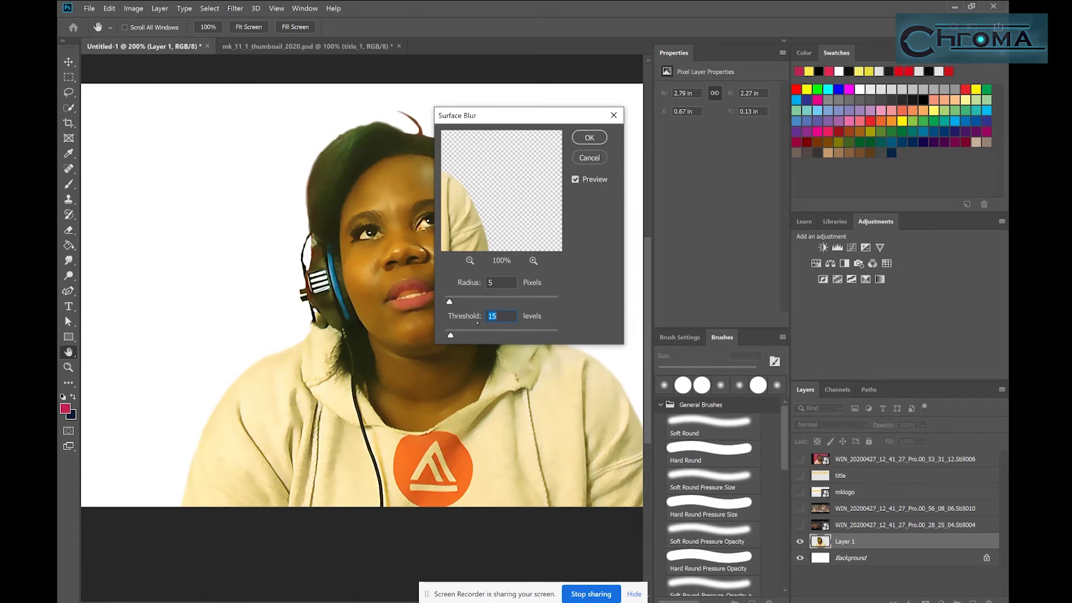
left_click_drag(450, 302, 445, 302)
left_click_drag(557, 116, 696, 171)
key("Return")
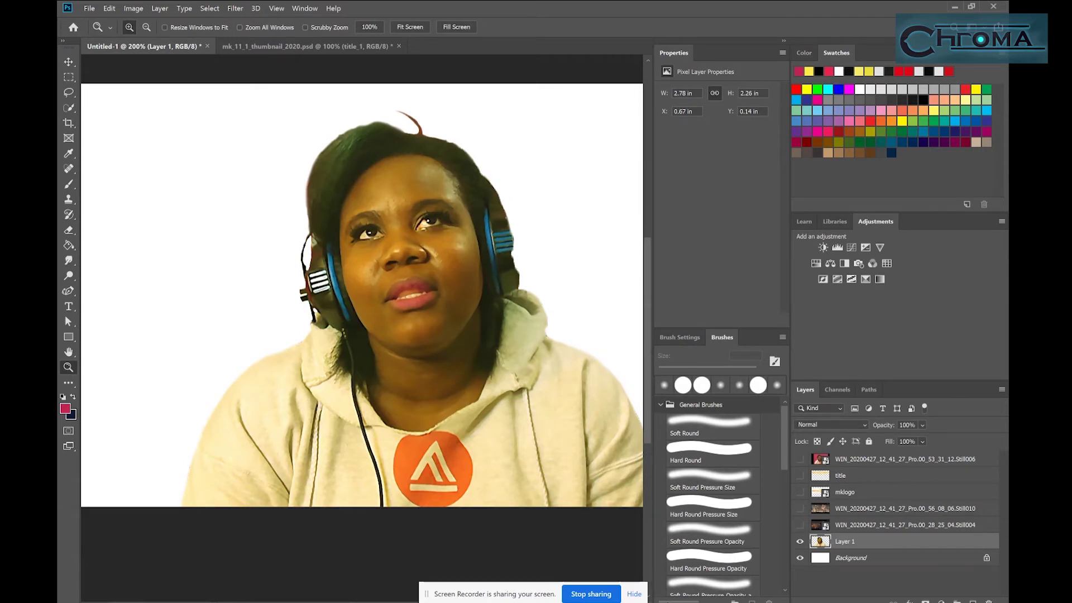
- Preview the cutout, game stills and title by toggling their layer visibility, leaving only the person over white
left_click(255, 310, "alt")
left_click(800, 525)
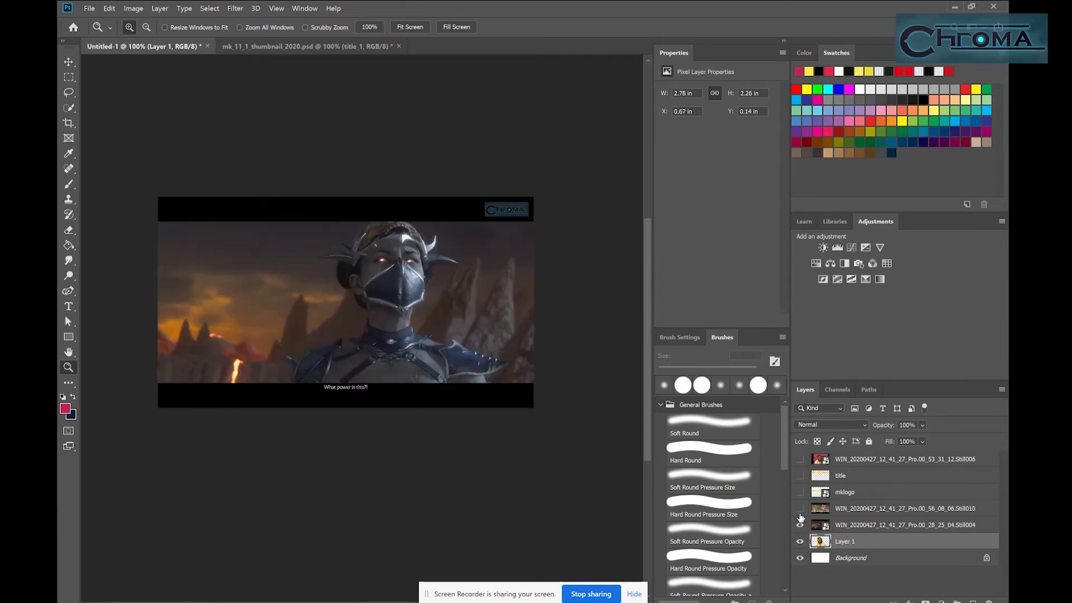
left_click(799, 541)
left_click(799, 525)
left_click(800, 508)
left_click(799, 491)
left_click(799, 492)
left_click(799, 476)
left_click(800, 541)
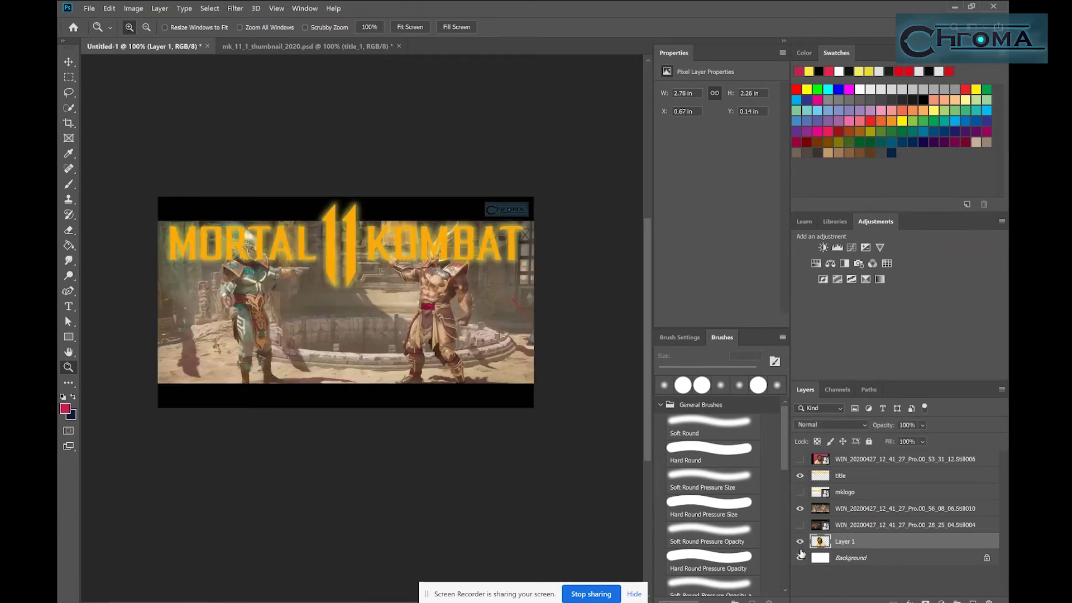
left_click_drag(869, 542, 893, 543)
left_click(800, 509)
left_click(800, 476)
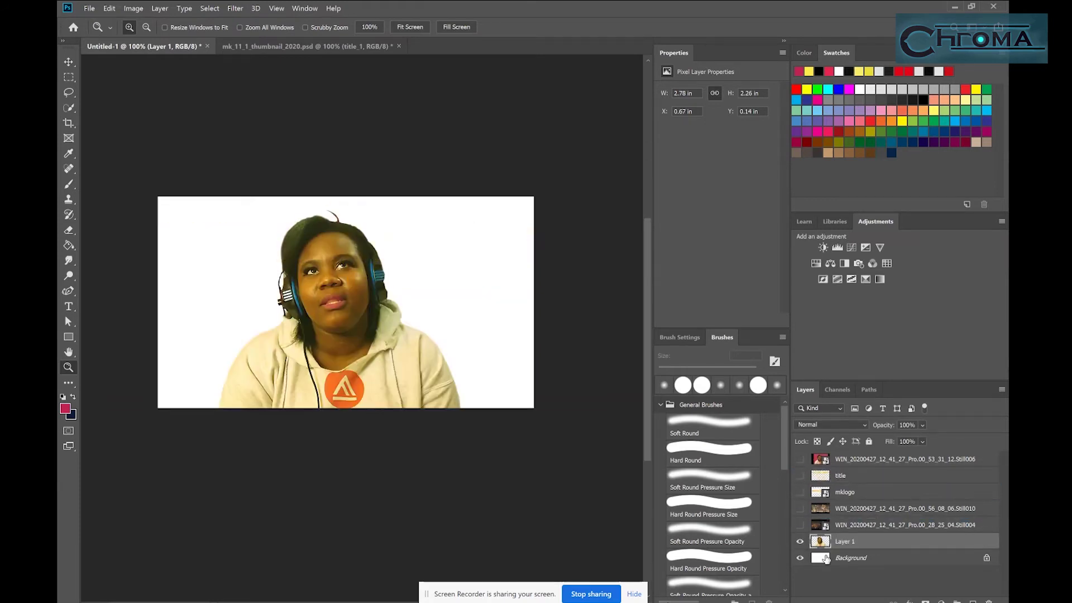
- Add a new layer named blurme1 above the person layer and rename the person layer to me
left_click(974, 601)
double_click(850, 558)
key("BackSpace")
type("me")
key("Return")
double_click(847, 540)
type("blurme1")
key("Return")
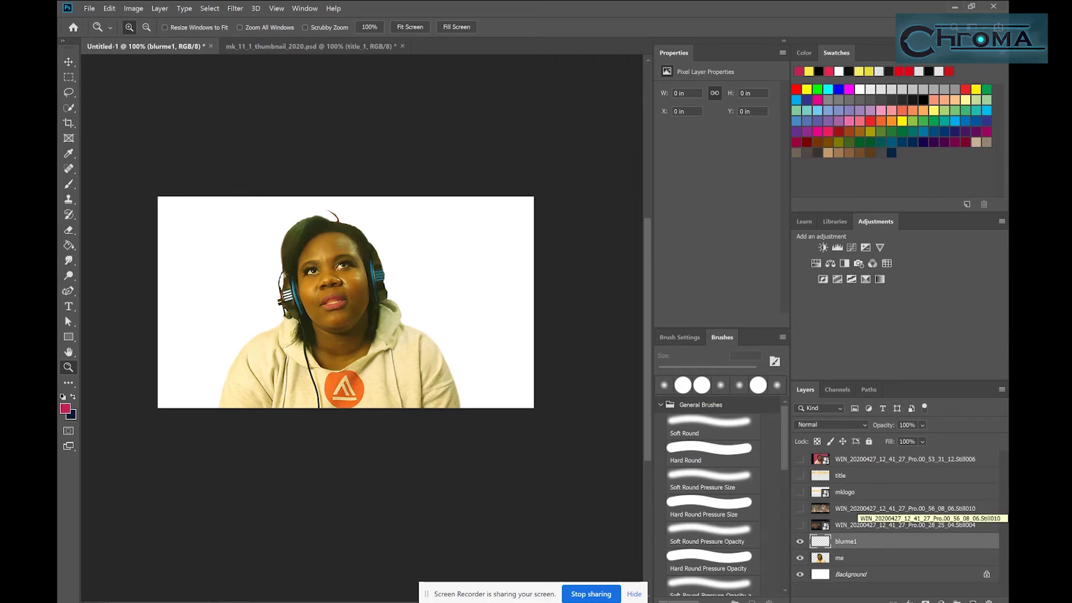
- Hide the white Background layer so the me layer stands on transparency
left_click(801, 509)
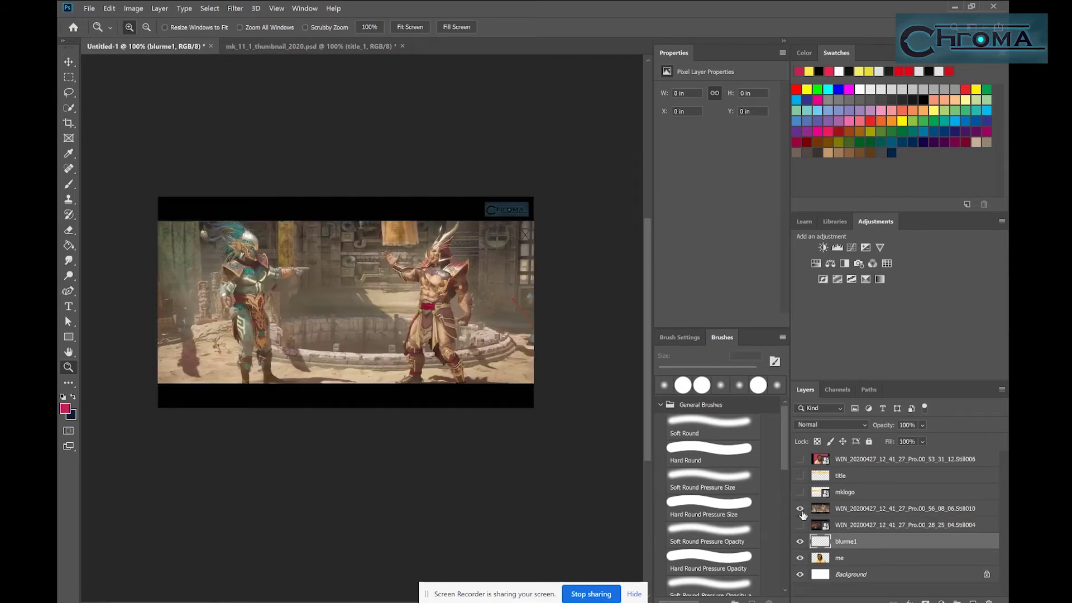
left_click(801, 510)
double_click(856, 561)
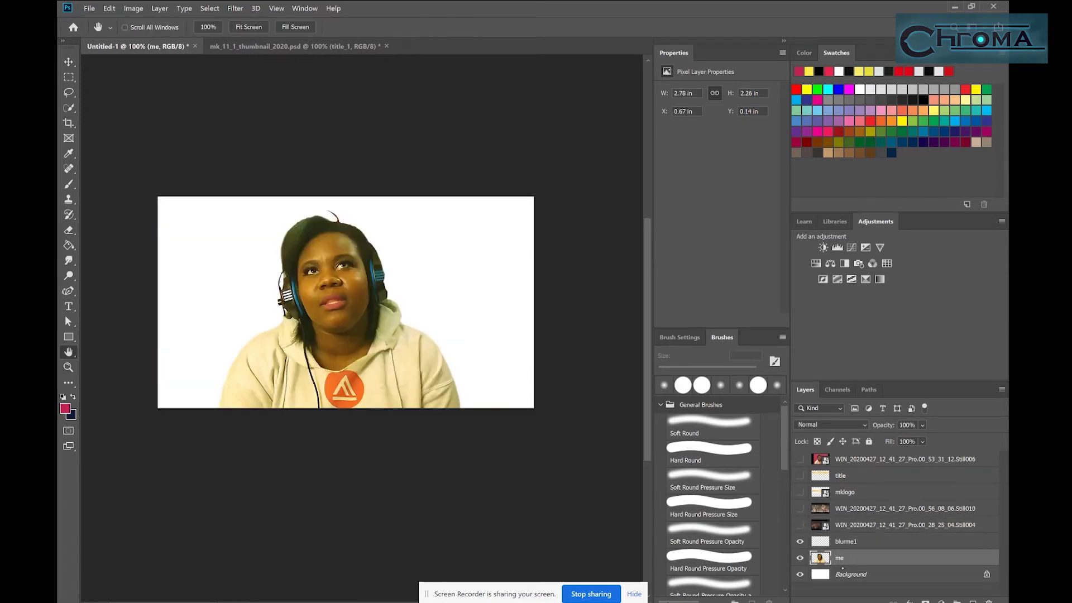
key("Escape")
left_click(800, 558)
left_click(800, 575)
left_click(800, 557)
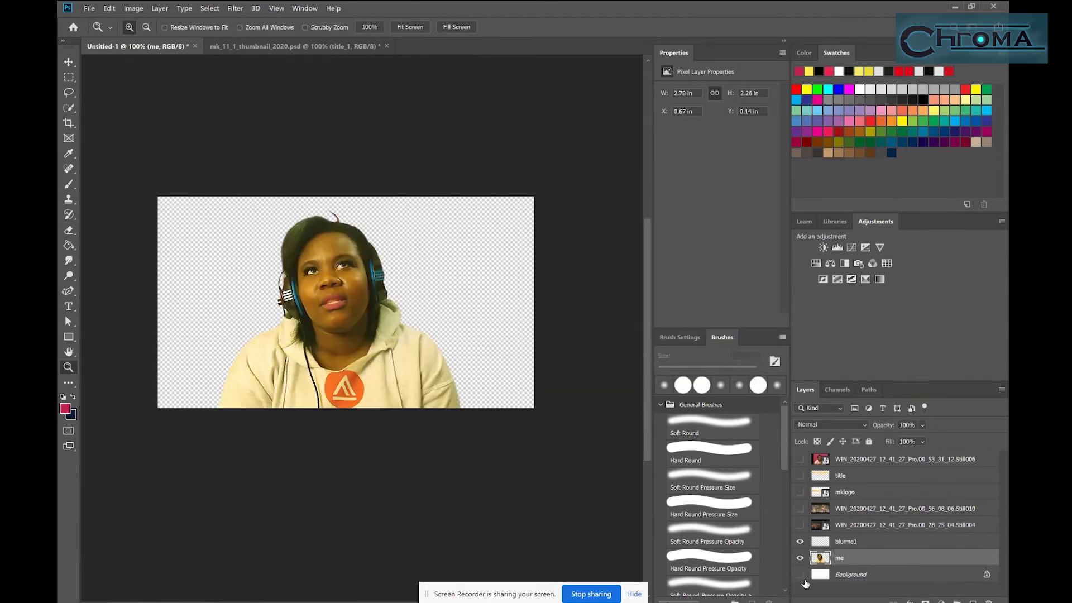
- Set up a 45 px Hard Round brush with a light pink foreground color and place the blurme1 layer beneath the me layer
key("b")
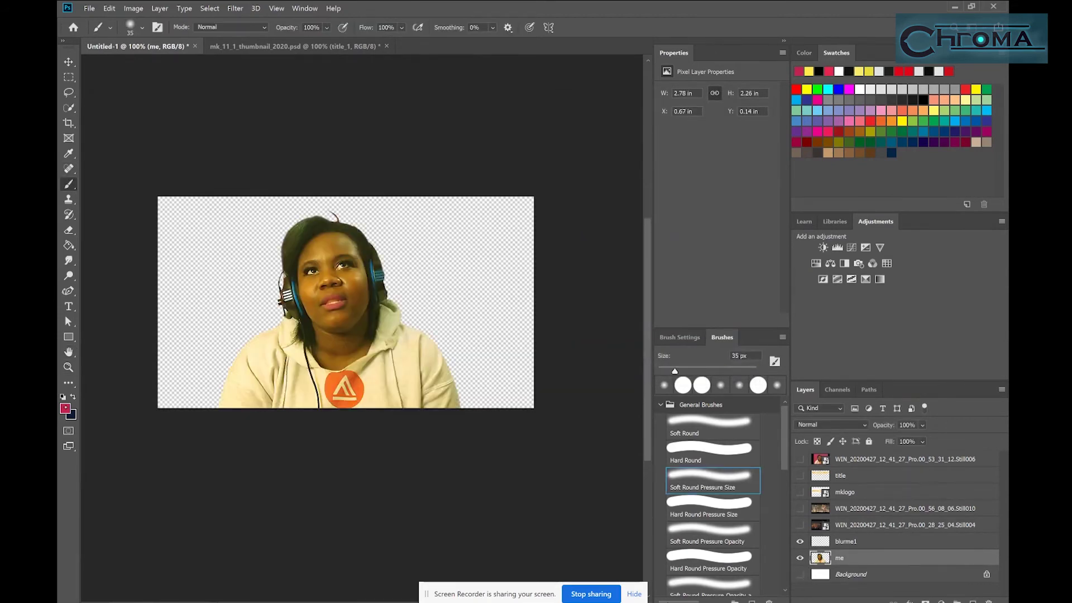
left_click(67, 407)
left_click_drag(837, 60, 749, 35)
key("Return")
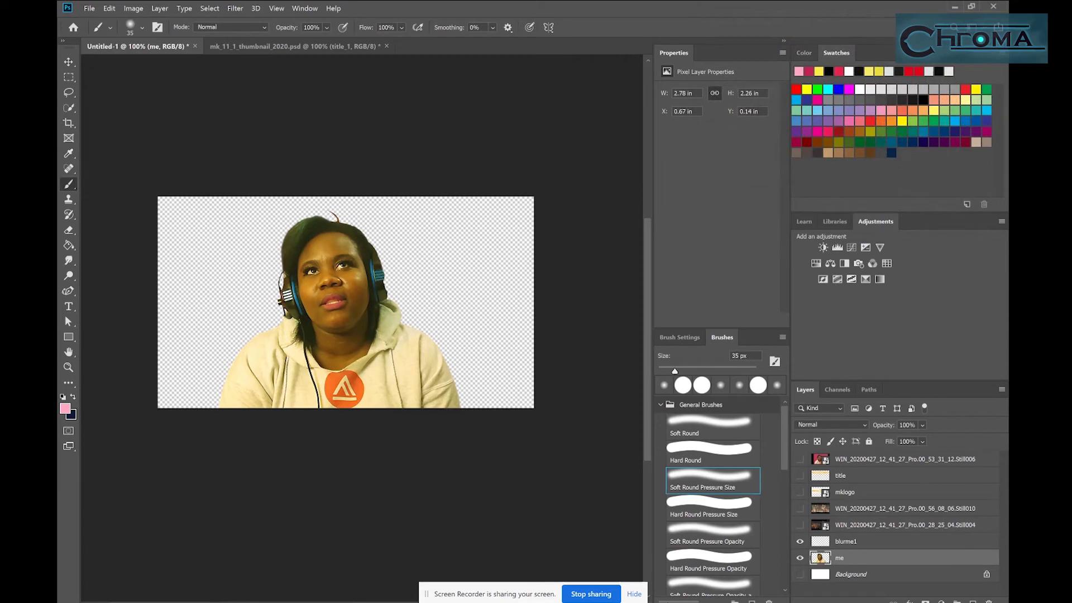
left_click(751, 427)
left_click(748, 453)
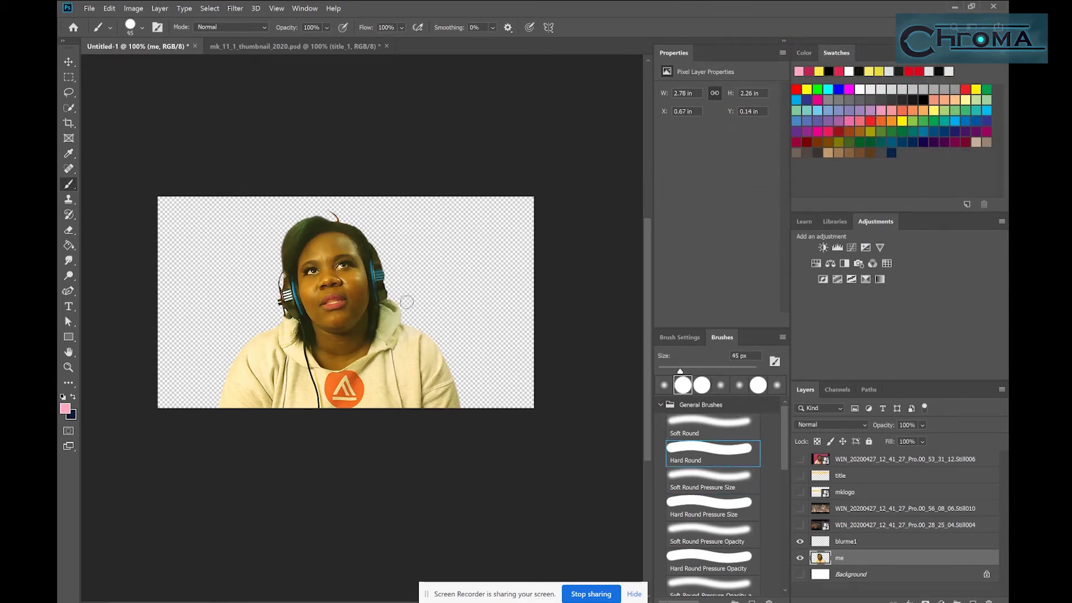
left_click(873, 544)
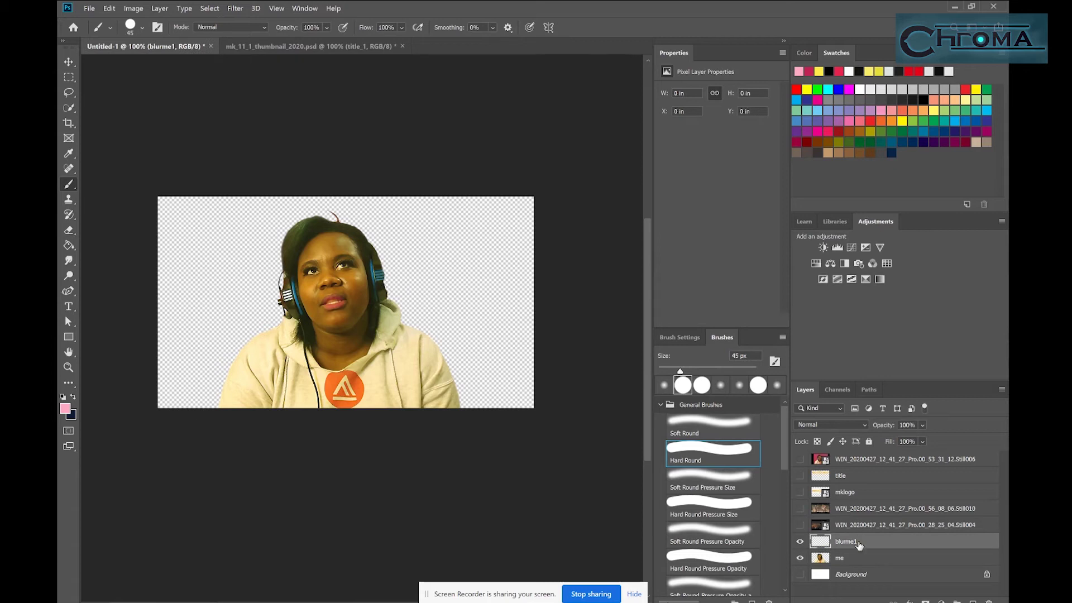
left_click_drag(859, 544, 859, 566)
- Try light pink brush strokes beside the headphones and shoulder, and undo them together with the layer reordering between them
left_click_drag(384, 249, 394, 303)
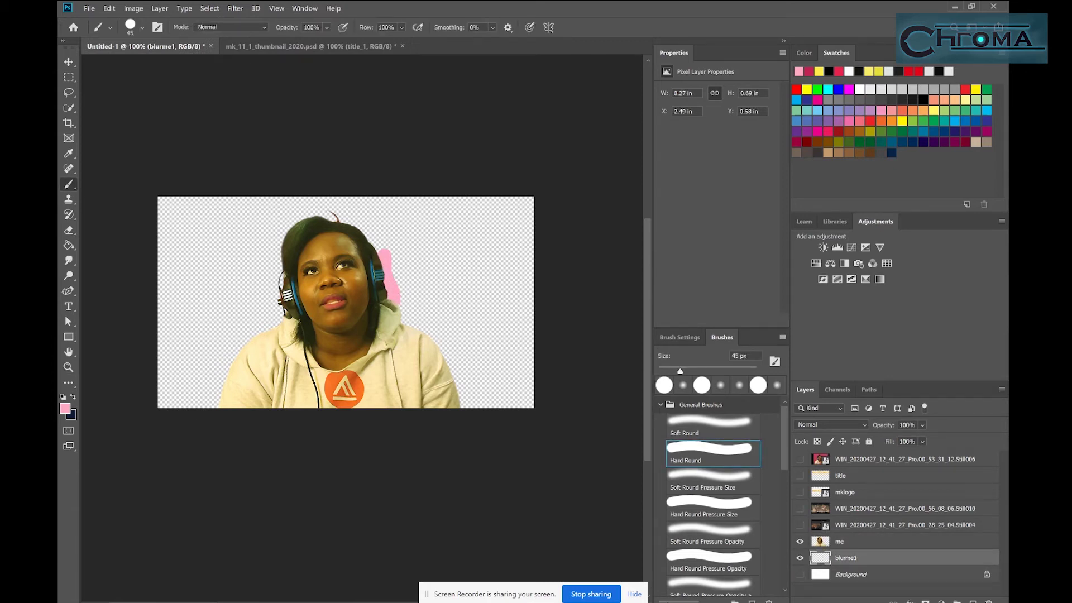
left_click_drag(859, 543, 860, 567)
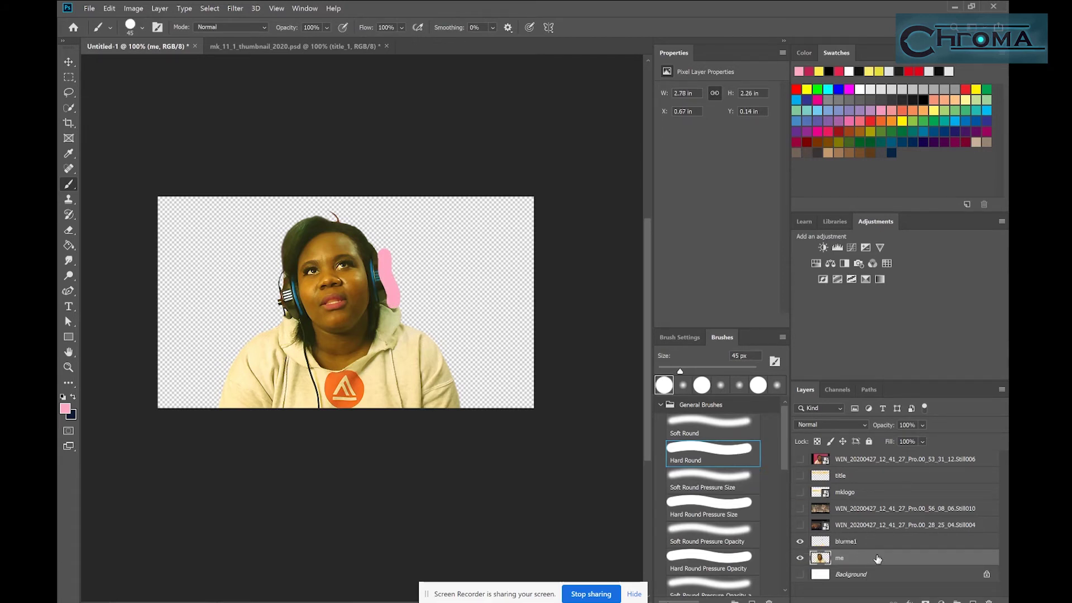
left_click_drag(418, 309, 432, 329)
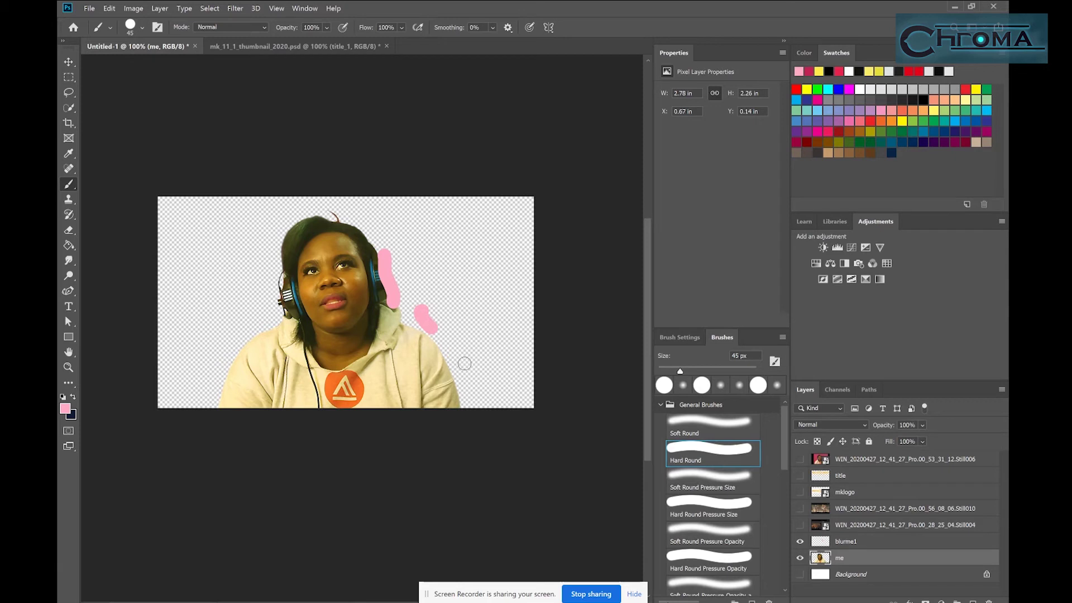
key("ctrl+z")
key("ctrl+z")
key("ctrl+z")
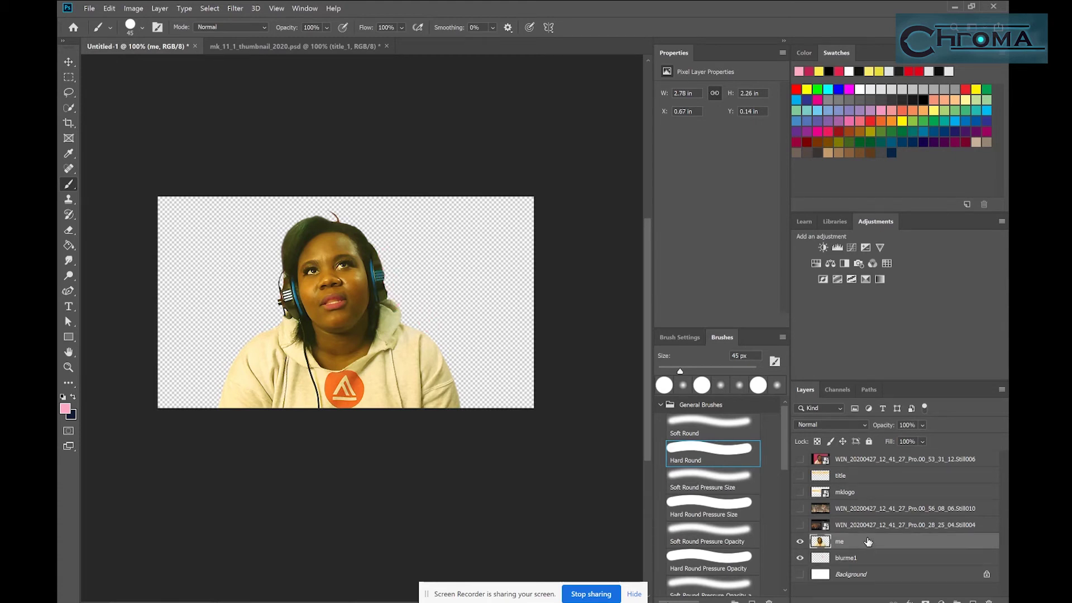
- Try a crimson #cb144c brush outline around the person on the blurme1 layer beneath me, and undo it
left_click_drag(868, 541, 885, 584)
left_click_drag(854, 541, 867, 571)
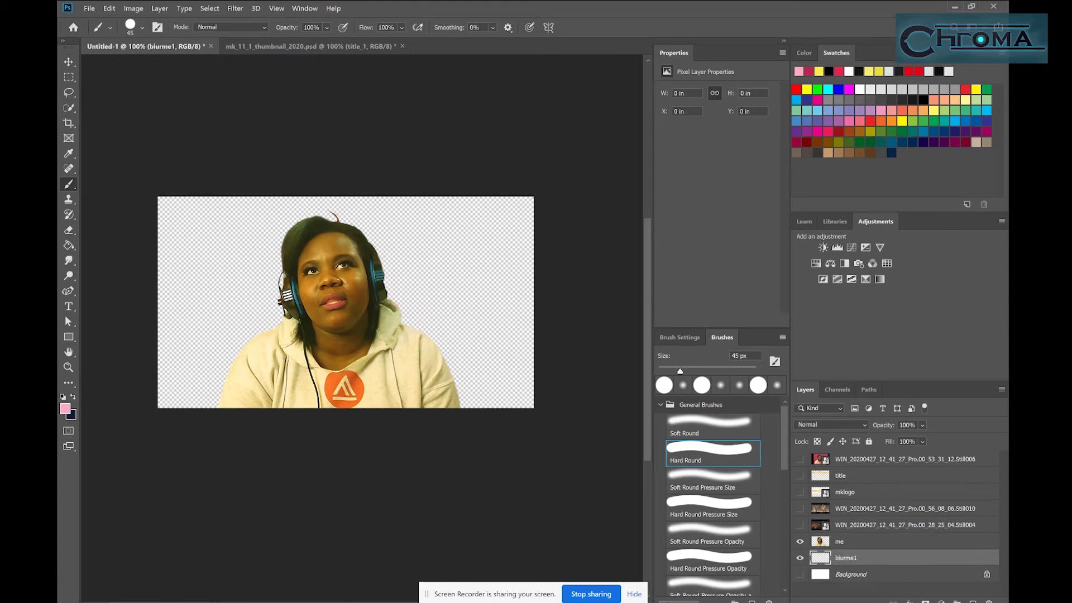
left_click(65, 408)
left_click(833, 67)
left_click(960, 27)
left_click(403, 314)
mouse_move(405, 314)
left_mouse_down()
mouse_move(454, 387)
mouse_move(397, 315)
mouse_move(371, 243)
mouse_move(325, 211)
mouse_move(308, 217)
mouse_move(284, 229)
mouse_move(279, 300)
mouse_move(221, 406)
left_mouse_up()
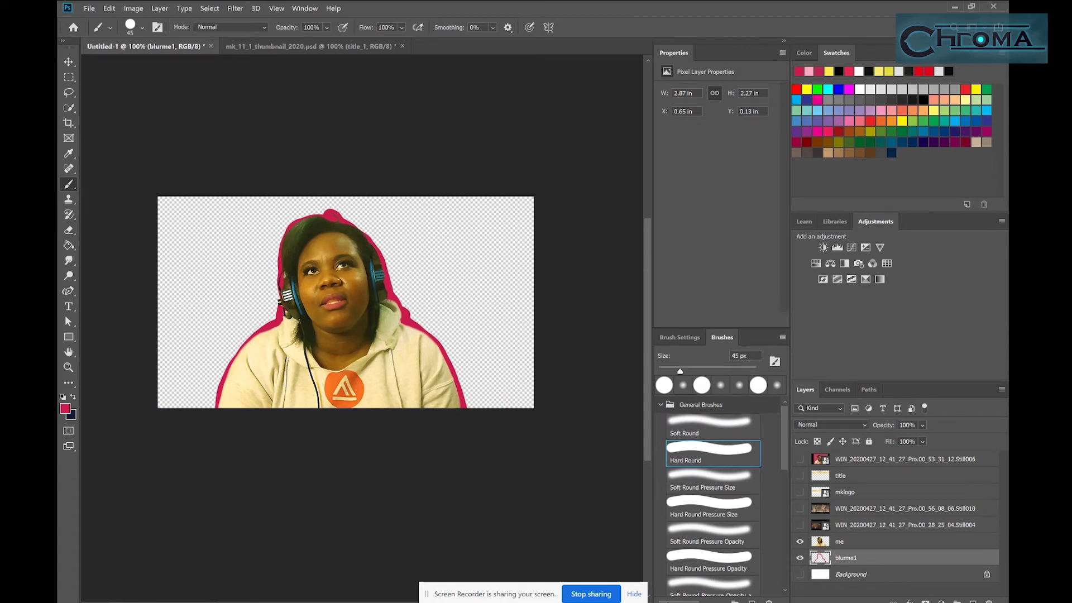
key("ctrl+z")
key("ctrl+z")
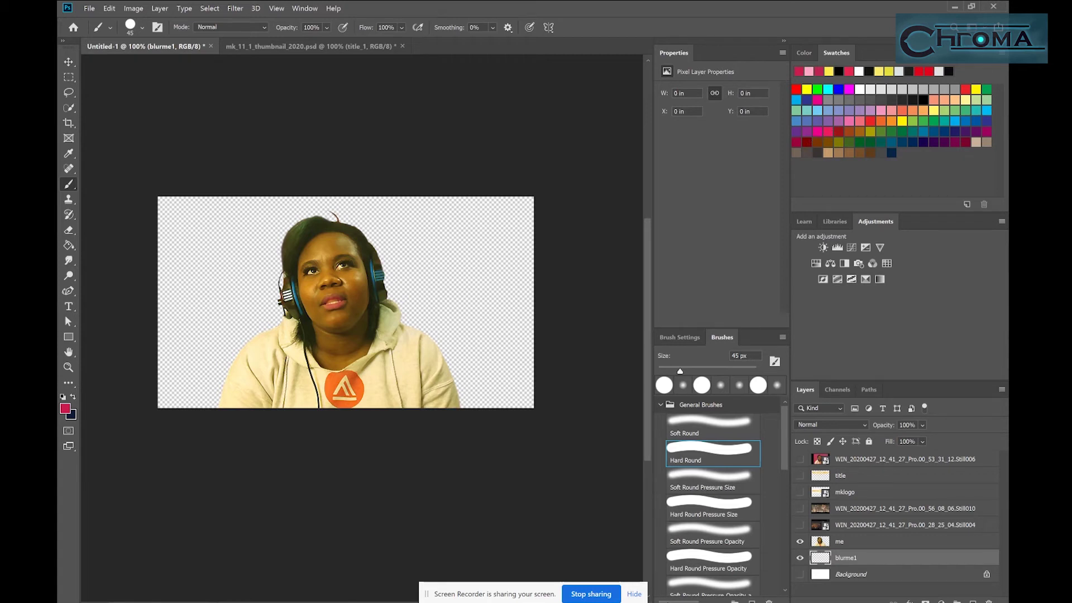
- Pick a pale pink foreground color and paint a 45 px outline around the whole person on the blurme1 layer
left_click(65, 409)
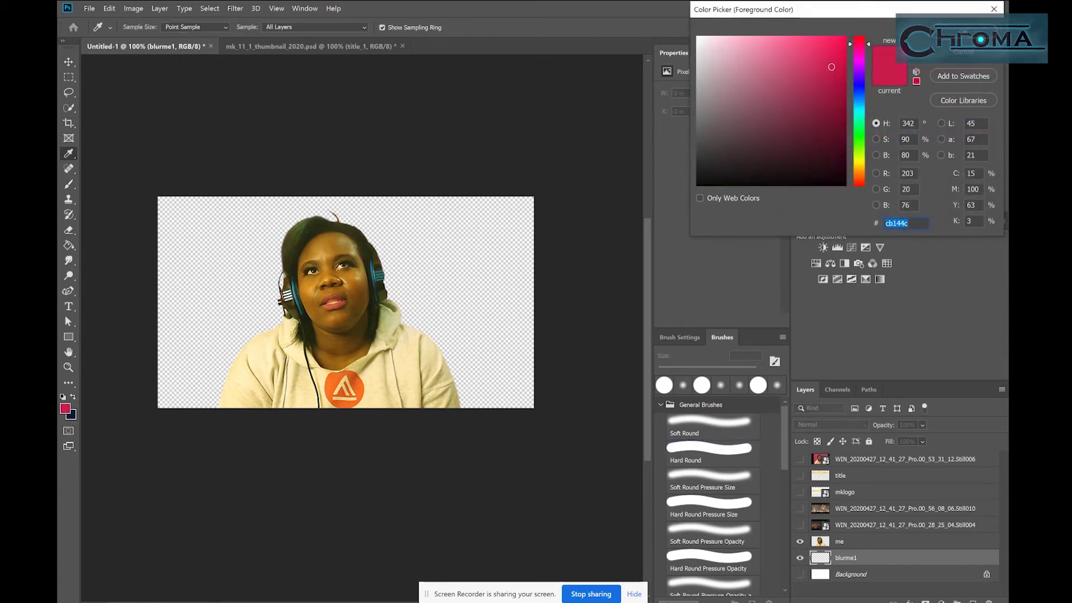
left_click(712, 52)
left_click(963, 32)
mouse_move(404, 318)
left_mouse_down()
mouse_move(426, 340)
mouse_move(461, 421)
mouse_move(347, 224)
mouse_move(309, 215)
mouse_move(215, 406)
left_mouse_up()
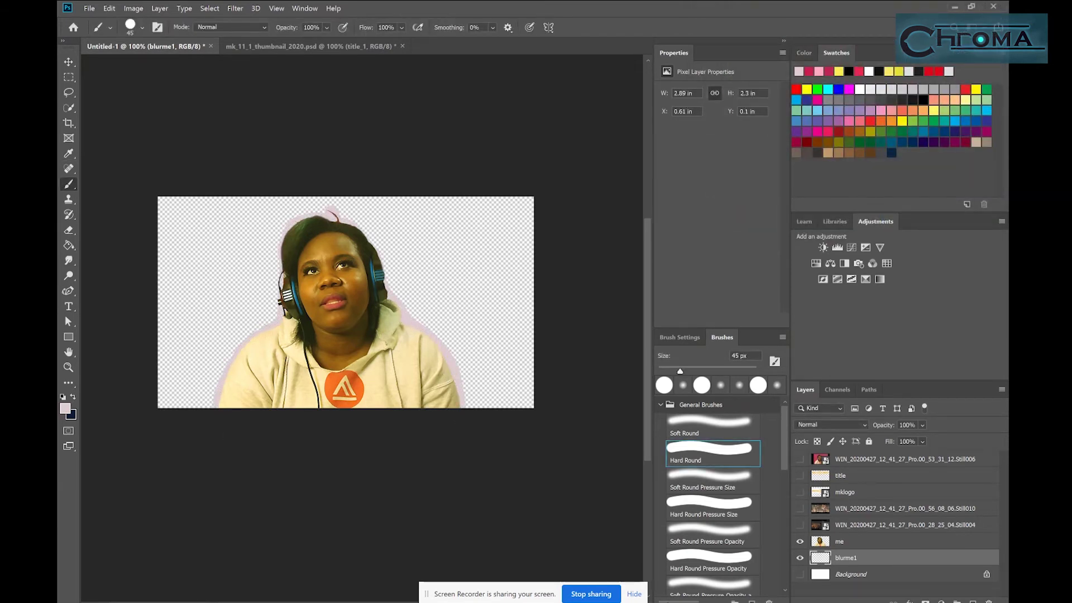
- Try to extend the pale pink outline around the stray hair strand with a 15 px brush, and undo the stroke
left_click(68, 383)
left_click(68, 367)
left_click(383, 239)
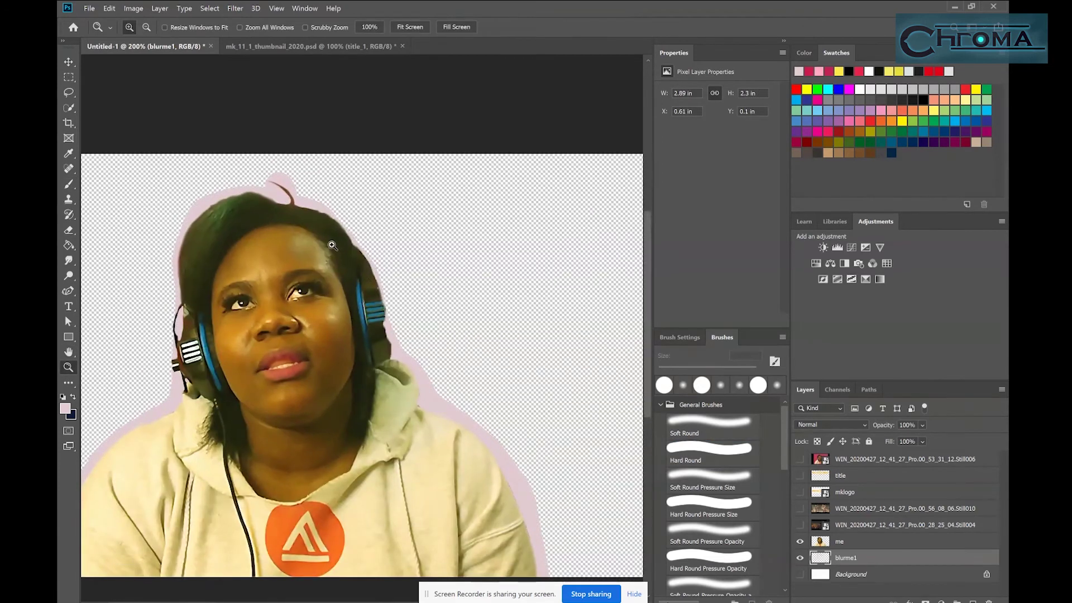
left_click(330, 277)
key("b")
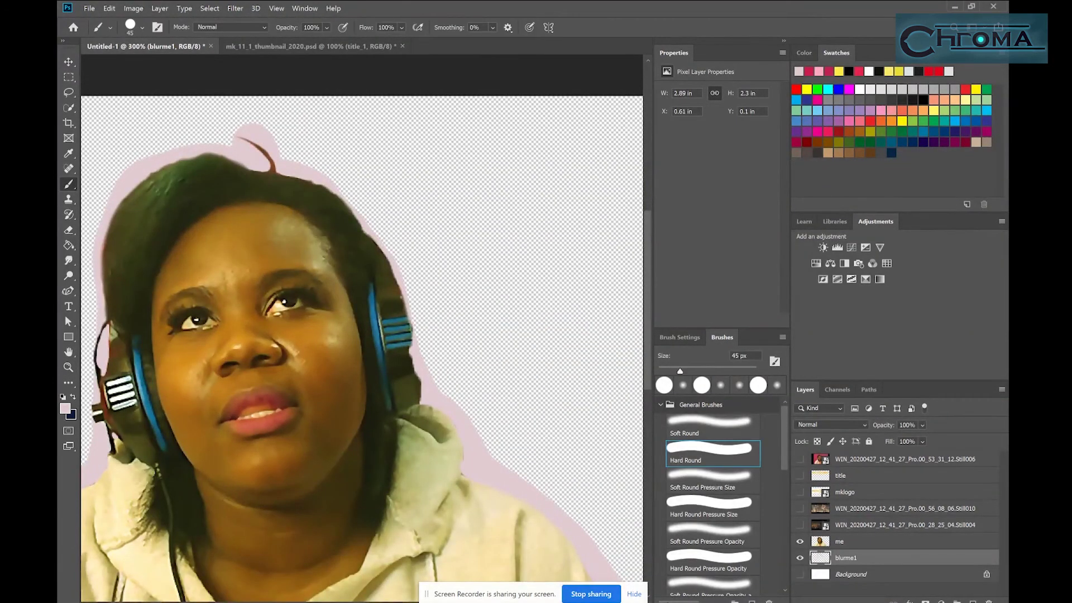
key("bracketleft")
left_click_drag(281, 134, 243, 135)
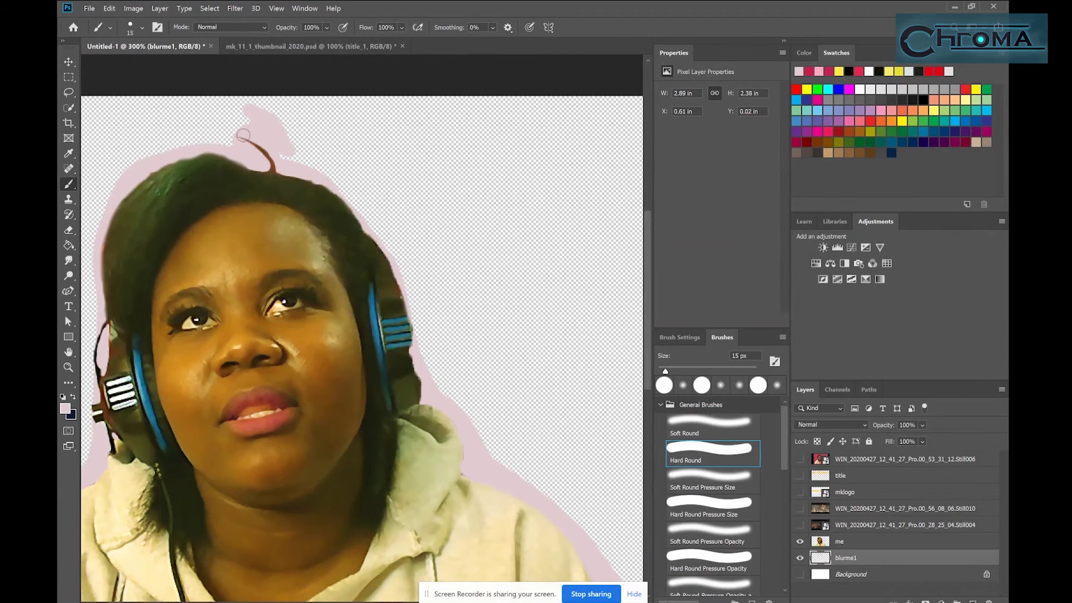
key("ctrl+z")
- Erase the excess pale pink around the stray hair and head outline with a 20 px Soft Round Pressure Size eraser
key("e")
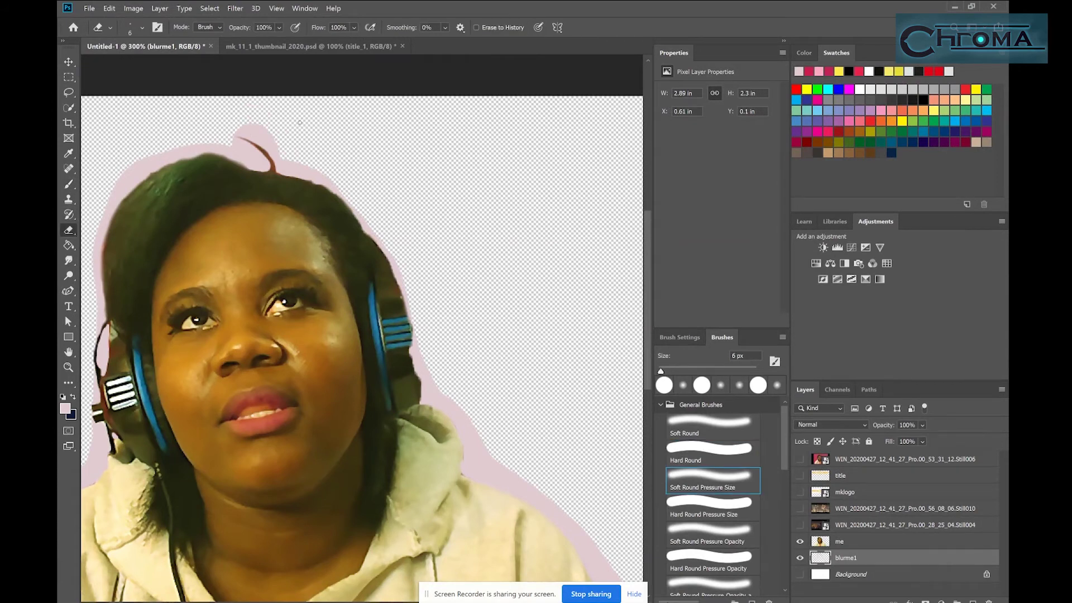
key("bracketright")
key("bracketright")
key("bracketright")
key("bracketright")
mouse_move(273, 124)
left_mouse_down()
mouse_move(283, 152)
mouse_move(255, 114)
mouse_move(274, 146)
mouse_move(253, 129)
mouse_move(229, 140)
mouse_move(239, 149)
mouse_move(186, 144)
mouse_move(88, 215)
left_mouse_up()
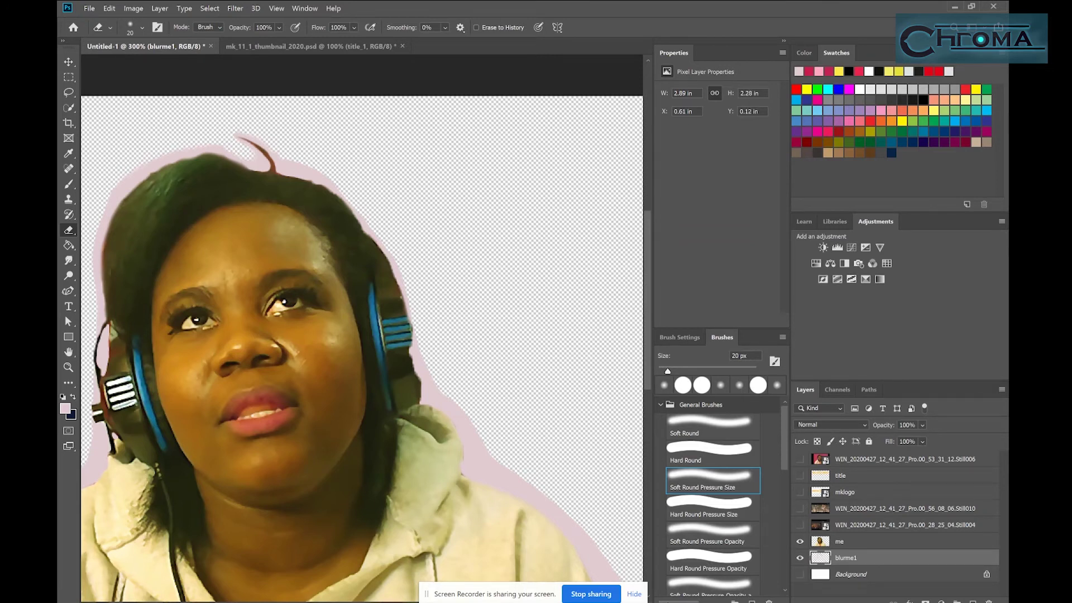
- Apply a Gaussian Blur with a radius above 5.8 pixels to the pale pink outline on the blurme1 layer
key("z")
left_click(386, 423, "alt")
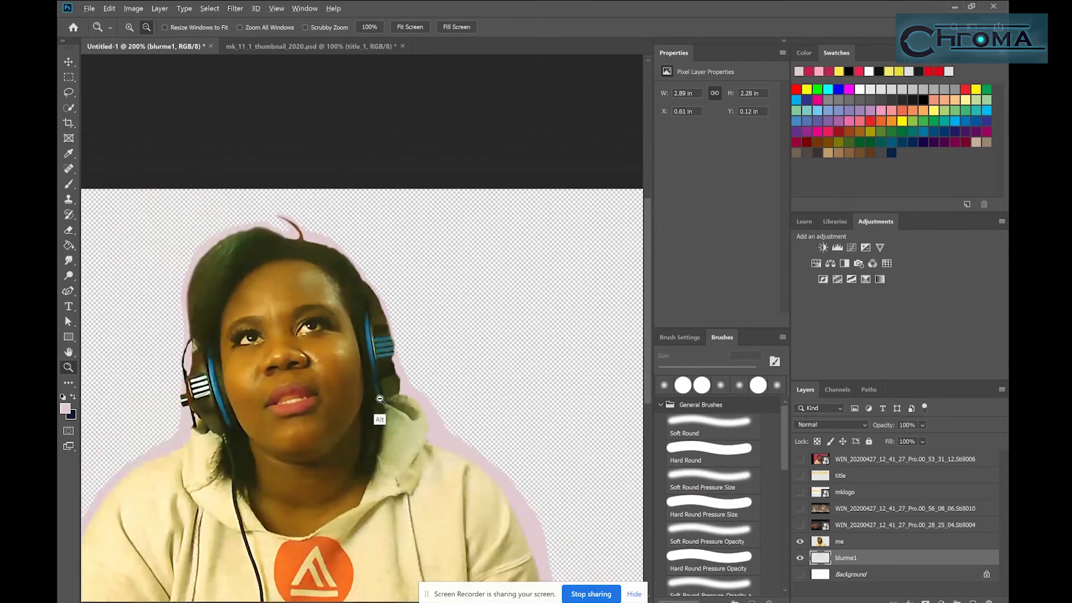
left_click(409, 436, "alt")
left_click(409, 436, "alt")
left_click(389, 307)
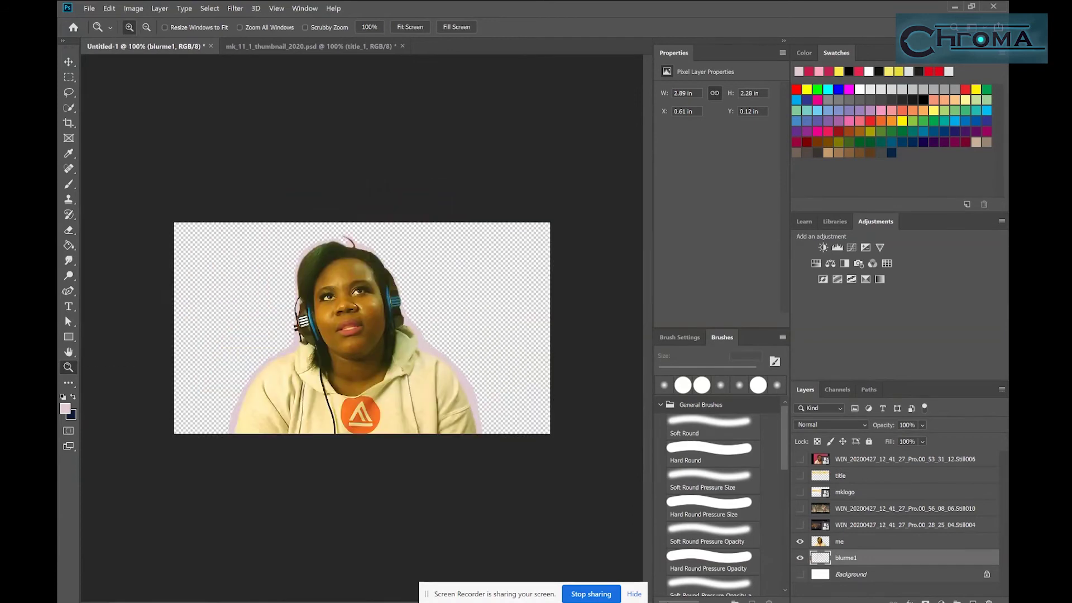
left_click(800, 525)
left_click(800, 524)
left_click(235, 8)
mouse_move(283, 132)
left_click(403, 174)
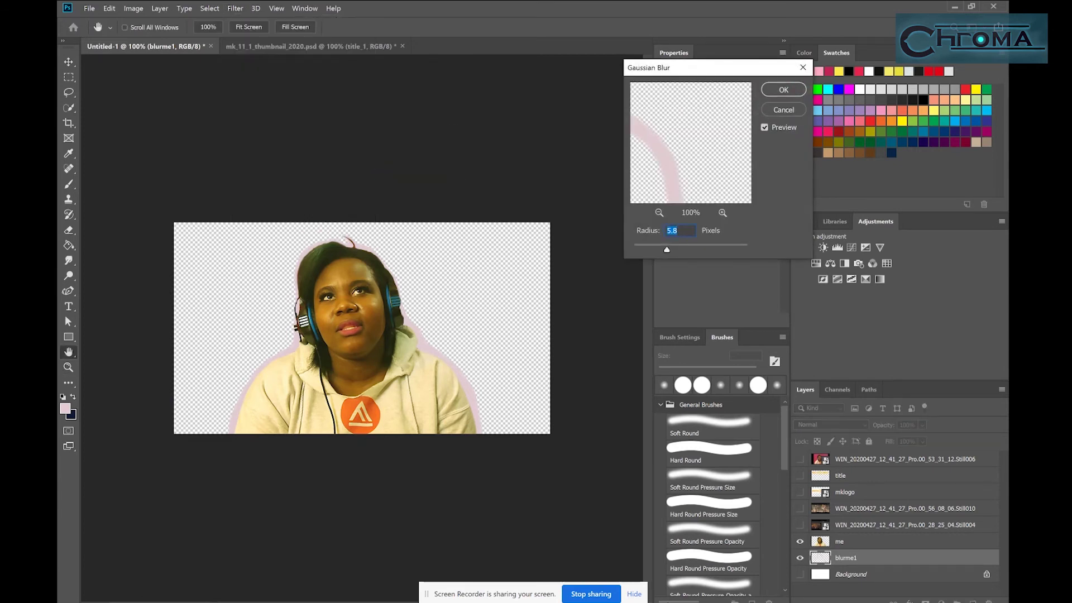
left_click_drag(667, 250, 686, 248)
key("z")
left_click(784, 90)
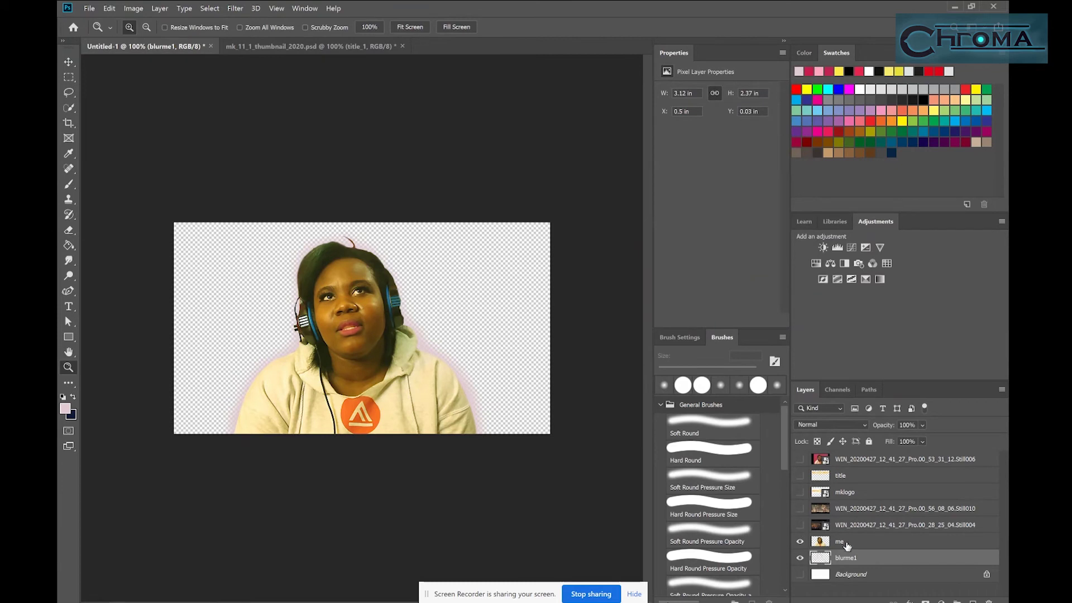
- Move the me and blurme1 layers together above the title layer, and show the title and the Still010 game still
key("shift")
left_click(877, 546, "shift")
left_click_drag(887, 546, 885, 467)
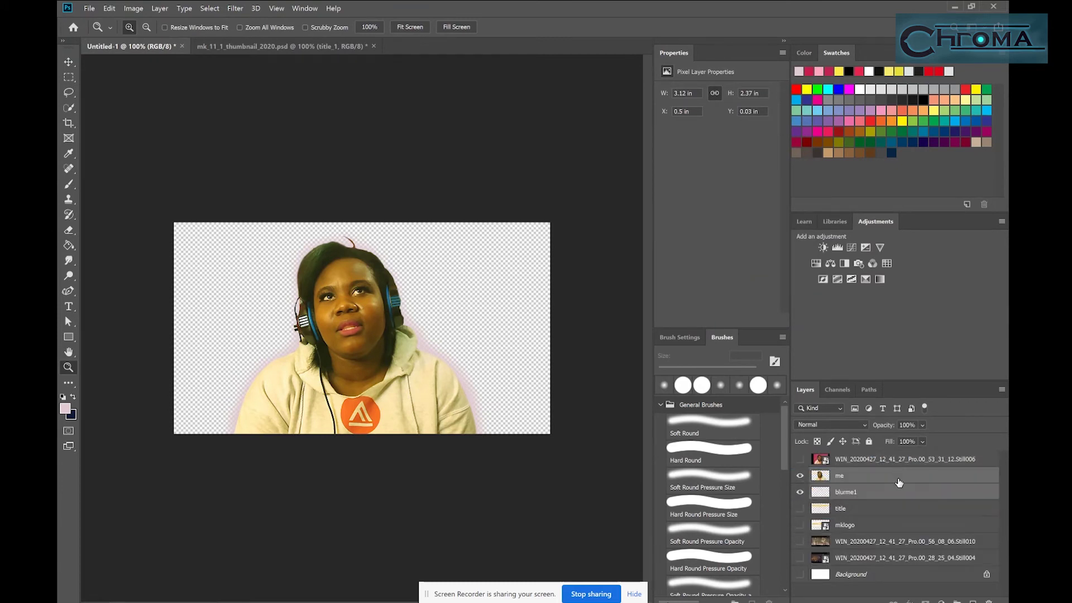
left_click(800, 509)
left_click(800, 541)
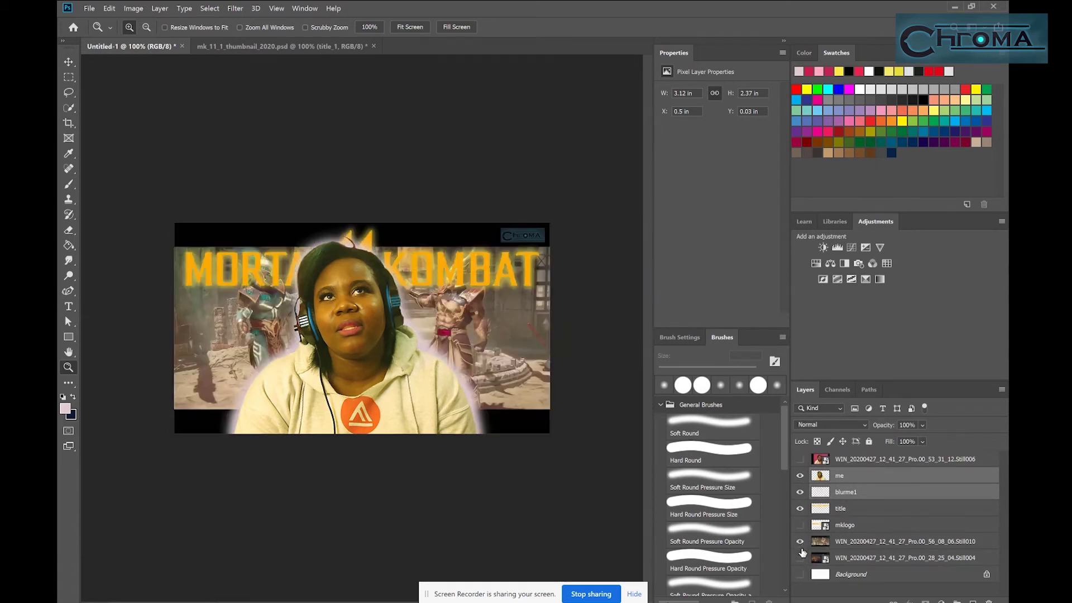
- Merge the me and blurme1 layers and scale the merged person down to about 40.9% at the canvas's lower center
left_click(159, 8)
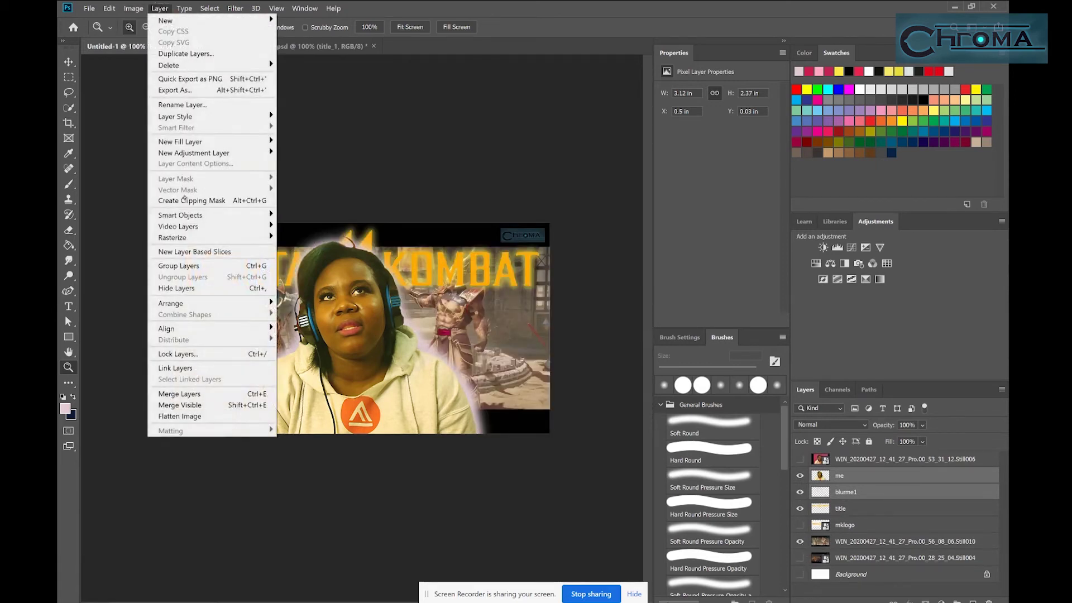
left_click(178, 392)
left_click(108, 8)
mouse_move(126, 260)
left_click(265, 273)
left_click(109, 8)
left_click(268, 307)
left_click_drag(492, 225, 461, 314)
mouse_move(364, 410)
left_mouse_down()
mouse_move(350, 417)
mouse_move(363, 417)
left_mouse_up()
left_click_drag(432, 438, 409, 420)
left_click_drag(357, 400, 409, 418)
left_click_drag(374, 405, 383, 420)
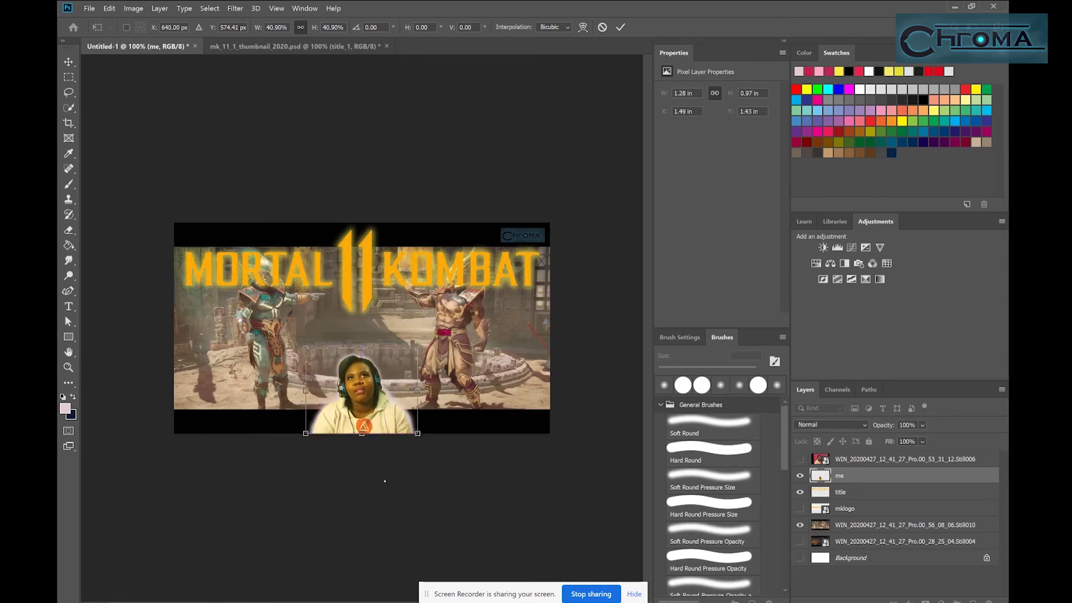
- Enlarge the person until the head sits just below the 11 logo, keep it at the lower center and apply the transform
left_click_drag(417, 348, 453, 310)
left_click_drag(401, 420, 384, 420)
left_click_drag(437, 310, 457, 295)
right_click(397, 402)
left_click(407, 426)
key("Return")
- Scale the Still010 game still up to about 122.84%, reposition it behind the title and person, and apply the transform
left_click(836, 523)
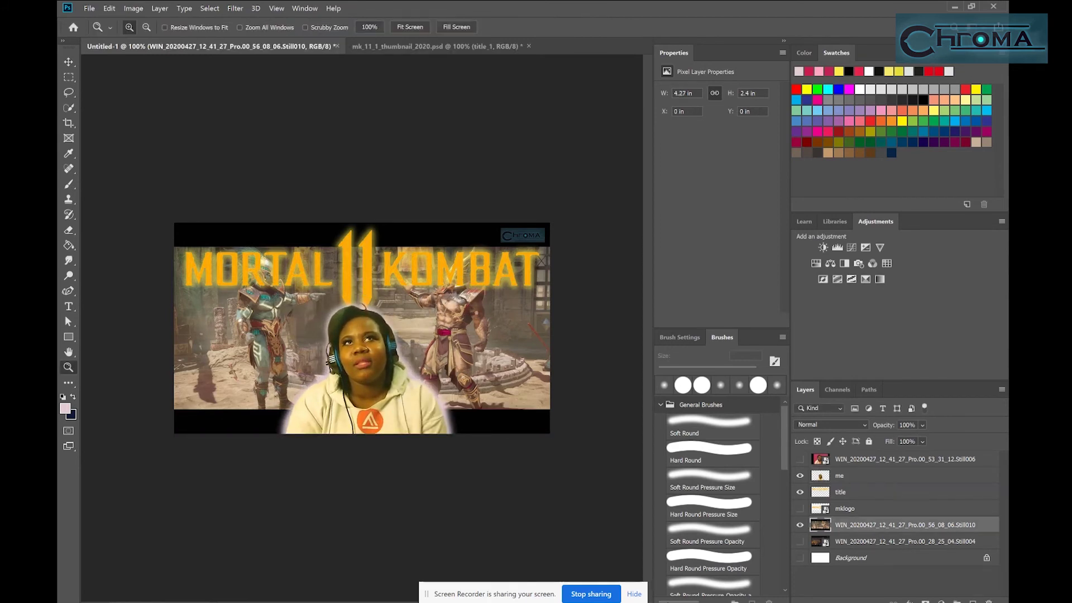
left_click(108, 9)
mouse_move(162, 259)
left_click(268, 273)
left_click_drag(550, 224, 491, 358)
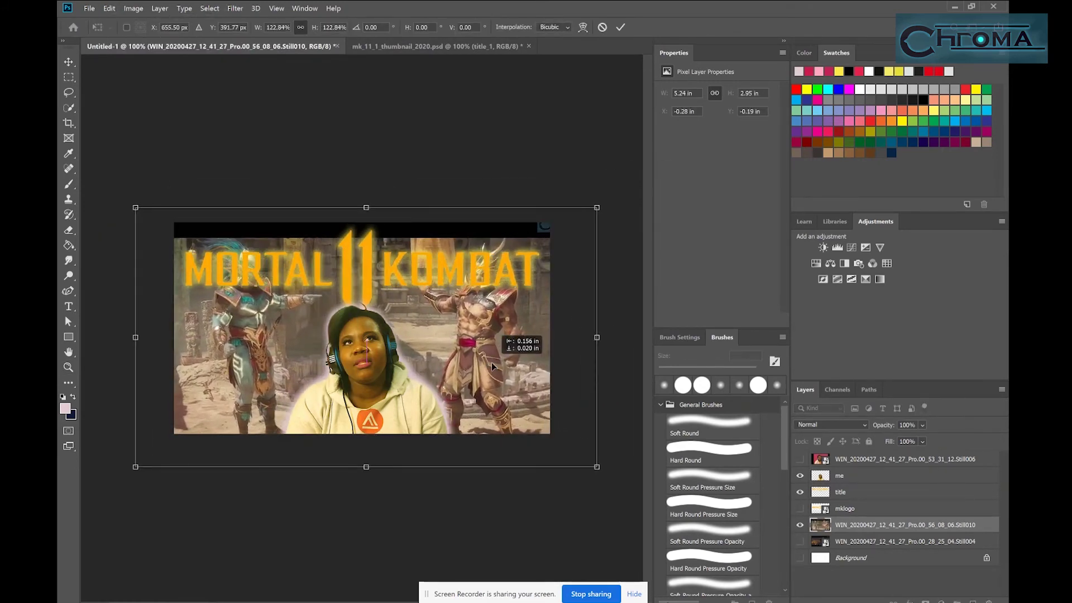
key("Return")
- Move the title slightly up and scale the person on the me layer down to about 90.31% at the lower center
left_click_drag(480, 270, 440, 310)
left_click(374, 385)
left_click(109, 8)
mouse_move(129, 258)
left_click(263, 272)
left_click_drag(365, 403, 369, 407)
left_click(68, 62)
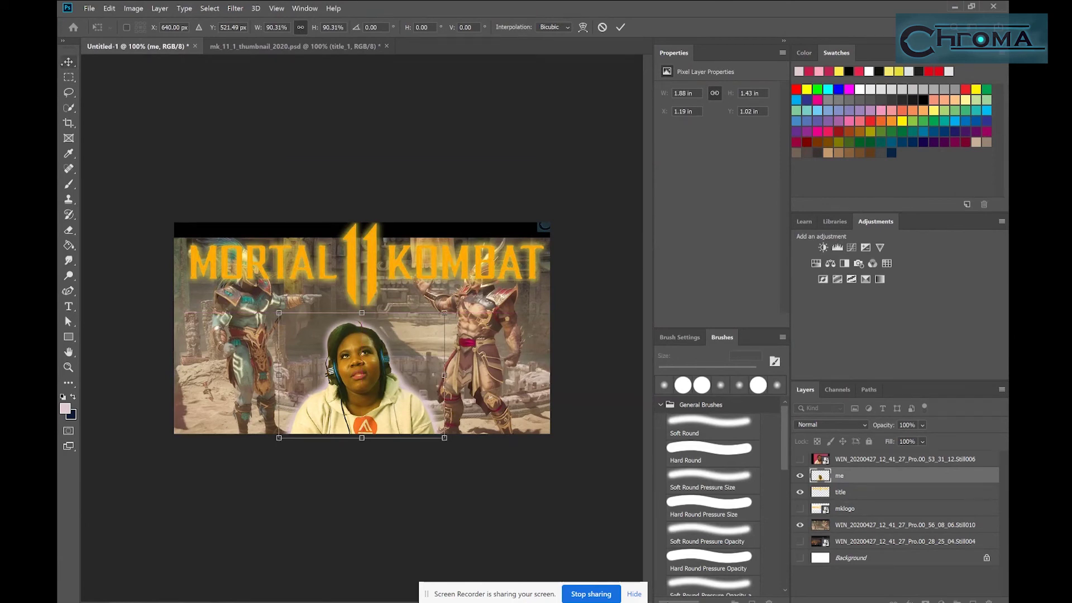
- Set the foreground colour to black and paint out the leftover logo at the Still010 layer's upper-right corner with a 15 px brush
left_click(65, 409)
left_click(293, 225)
left_click(962, 26)
key("b")
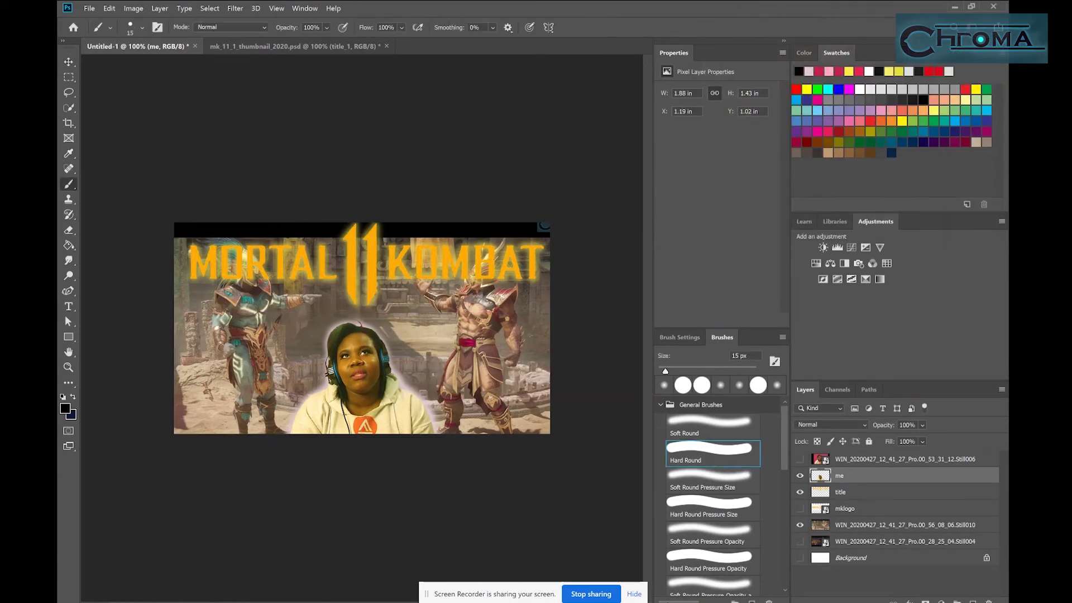
left_click(869, 526)
left_click(547, 229)
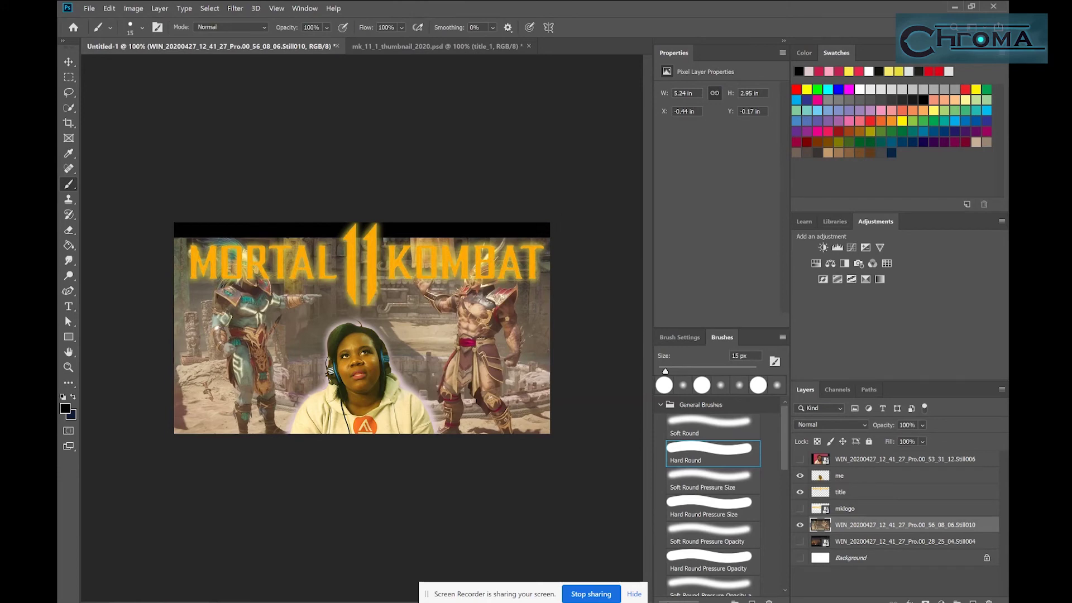
- Lower the title layer's opacity to 48% so the fighters behind the lettering can be seen
left_click(866, 492)
key("e")
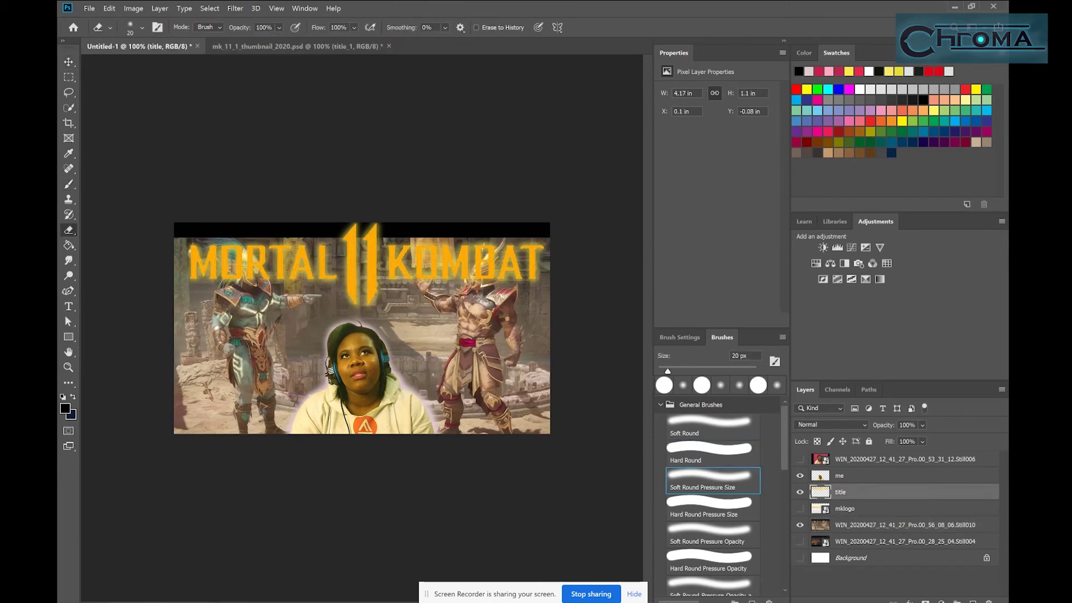
left_click(922, 425)
left_click_drag(956, 440, 925, 439)
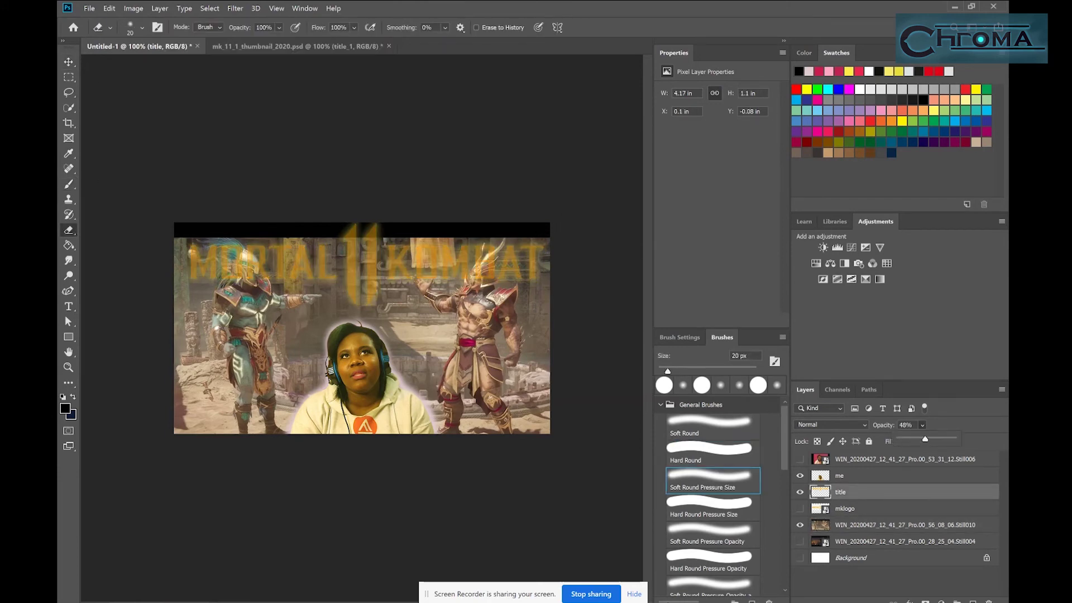
- Erase the title lettering that overlaps the left fighter's head and feathers with a 20 px soft eraser
left_click(68, 367)
left_click(241, 263)
left_click(68, 231)
mouse_move(236, 229)
left_mouse_down()
mouse_move(243, 202)
mouse_move(193, 226)
mouse_move(184, 165)
mouse_move(212, 168)
mouse_move(126, 189)
mouse_move(159, 174)
left_mouse_up()
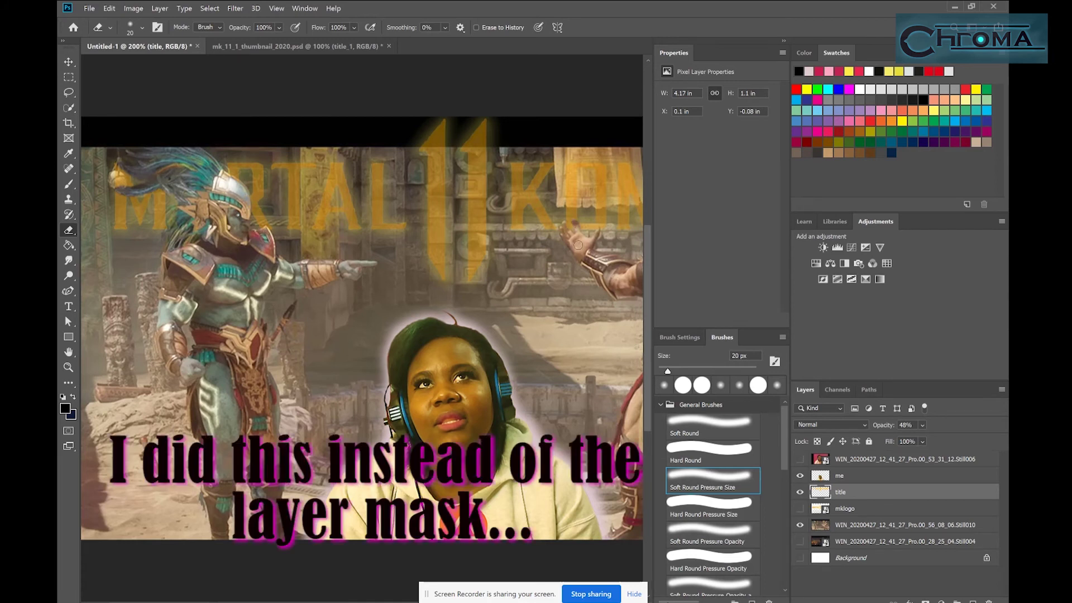
- Erase the title lettering over the right fighter's helmet with the 20 px eraser
left_click(69, 352)
left_click_drag(407, 283, 157, 320)
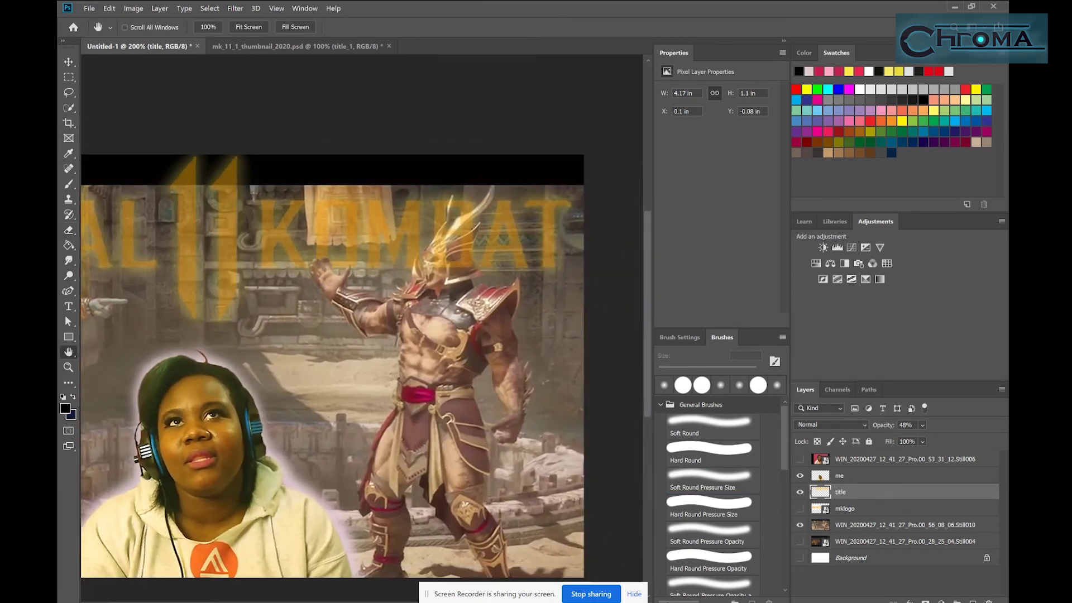
key("e")
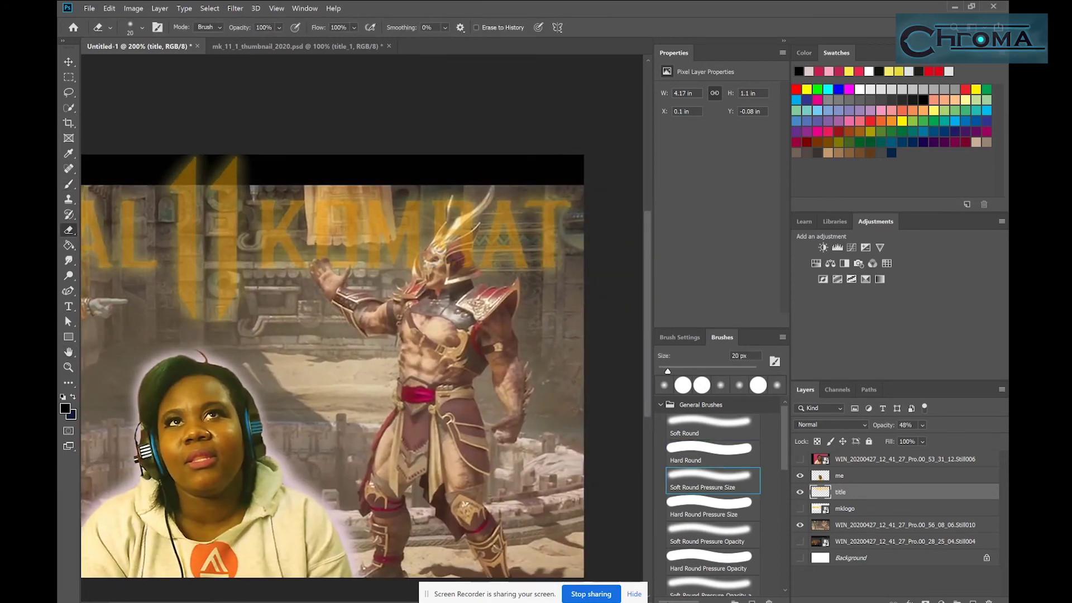
mouse_move(441, 263)
left_mouse_down()
mouse_move(458, 244)
mouse_move(468, 269)
mouse_move(468, 237)
mouse_move(471, 272)
left_mouse_up()
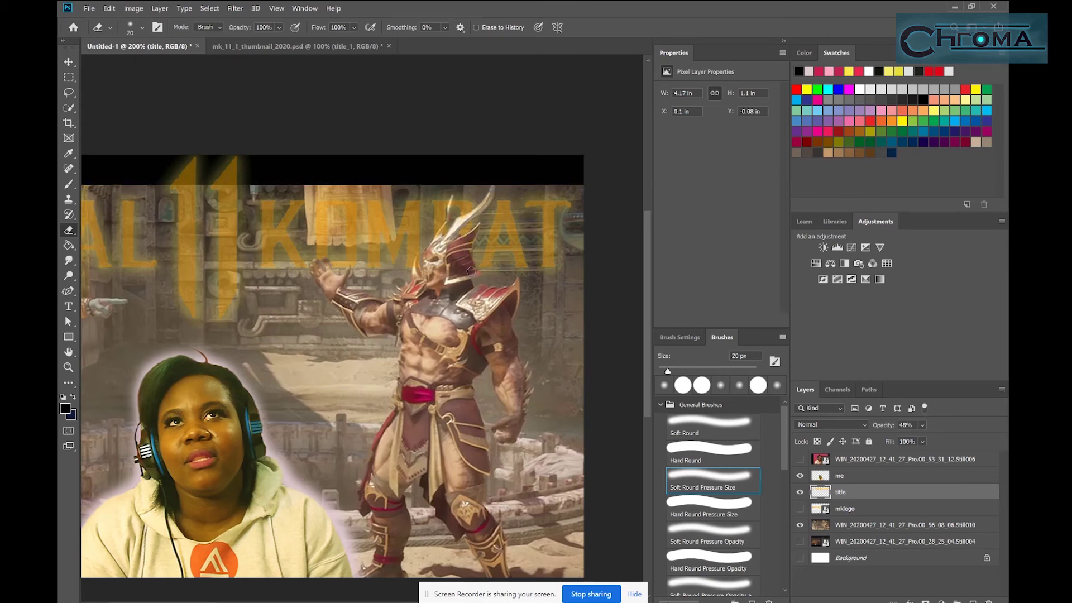
- Reduce the eraser size to 8 px and undo the erasing over the right fighter's helmet
key("z")
left_click(441, 254)
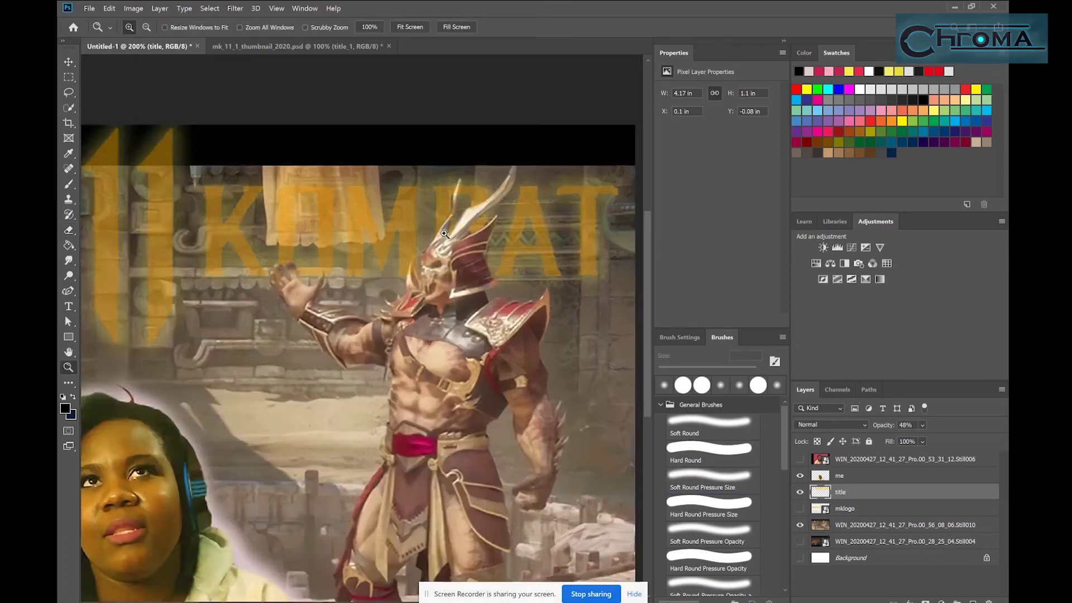
left_click(441, 254)
left_click(441, 254)
key("e")
key("bracketleft")
key("bracketleft")
key("bracketleft")
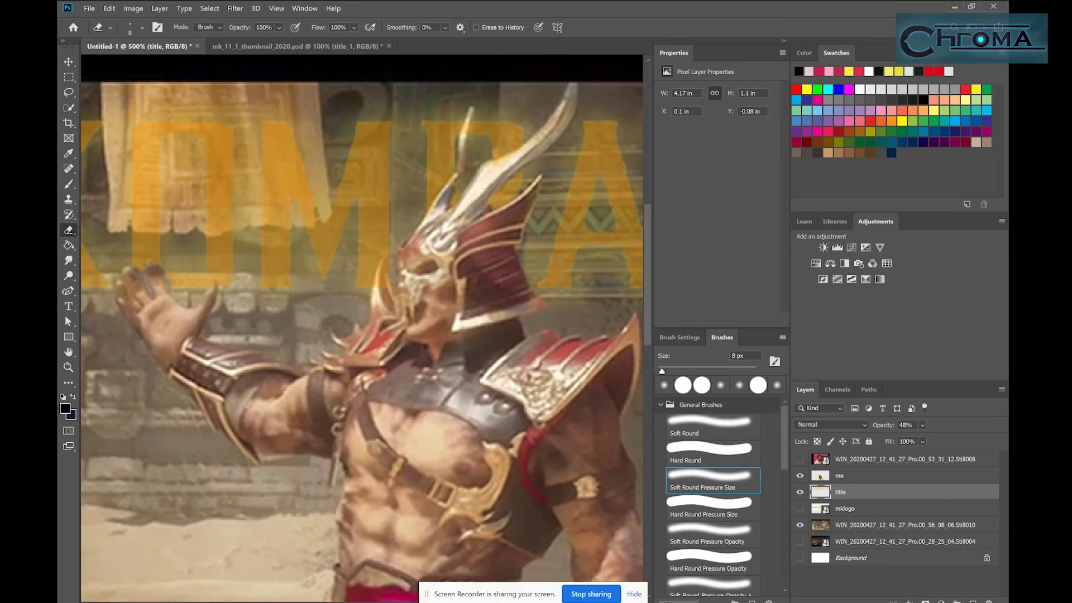
key("ctrl+z")
key("ctrl+z")
key("ctrl+z")
key("ctrl+z")
key("ctrl+z")
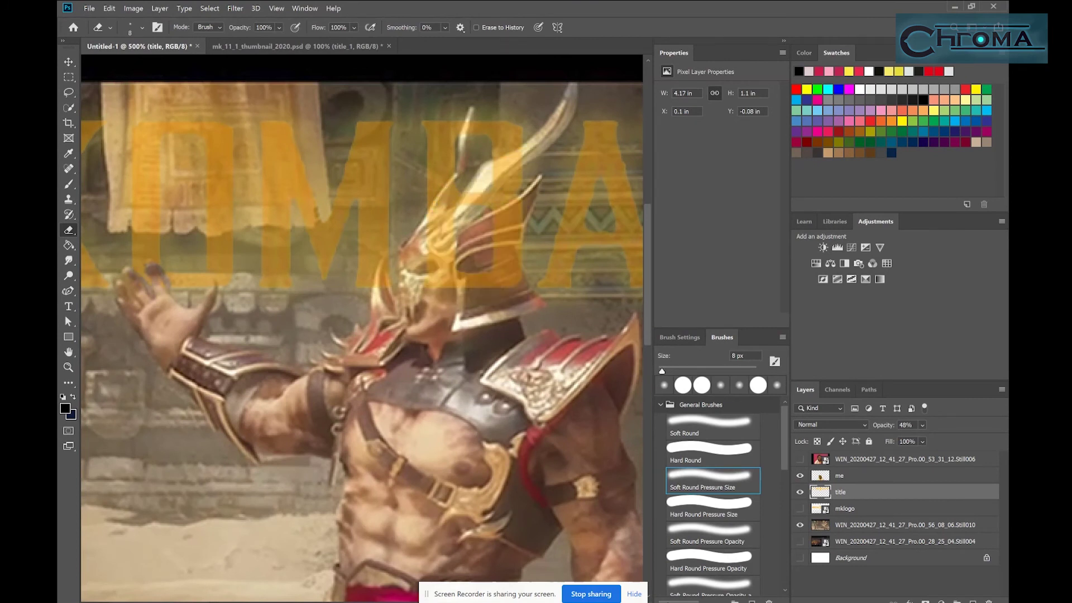
- Erase the title lettering over the right fighter's raised fingers and the tip of the shoulder spike with the 8 px eraser
key("z")
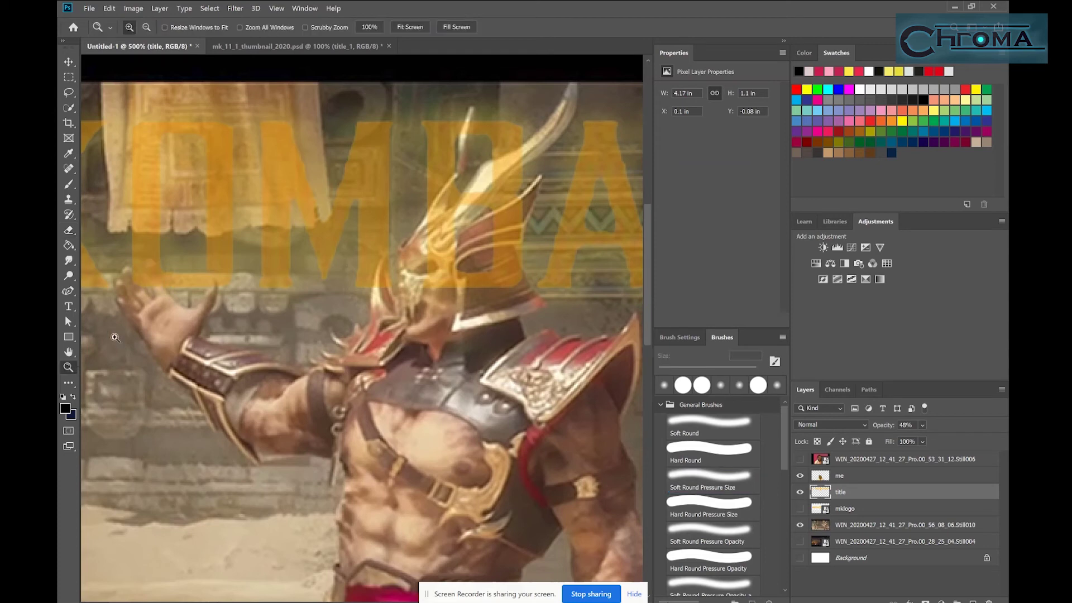
left_click(89, 357)
key("e")
left_click_drag(150, 259, 181, 328)
left_click_drag(135, 295, 125, 274)
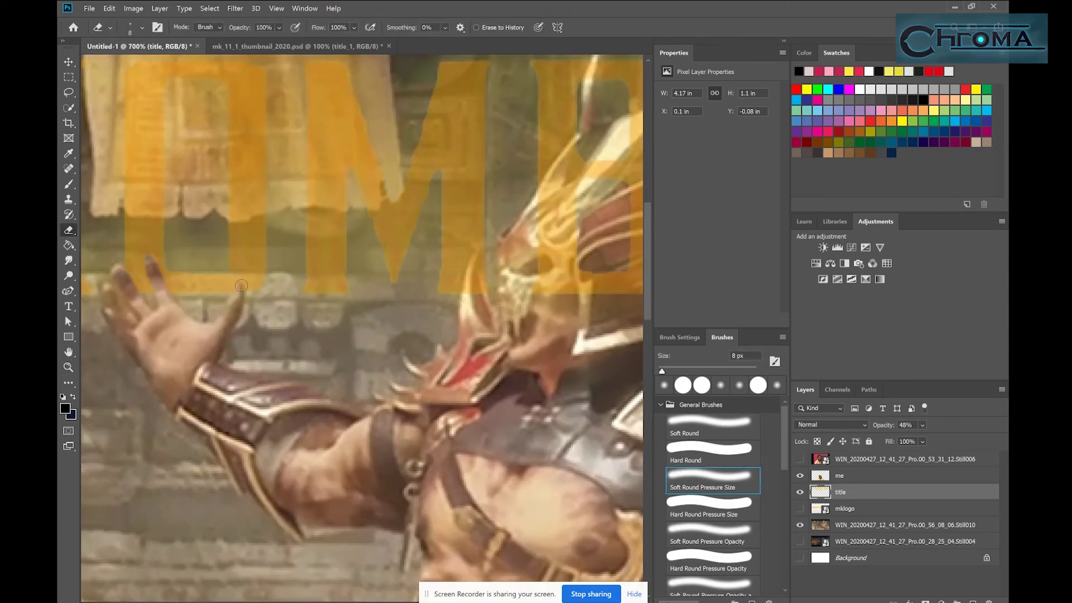
mouse_move(474, 261)
left_mouse_down()
mouse_move(478, 298)
mouse_move(478, 249)
left_mouse_up()
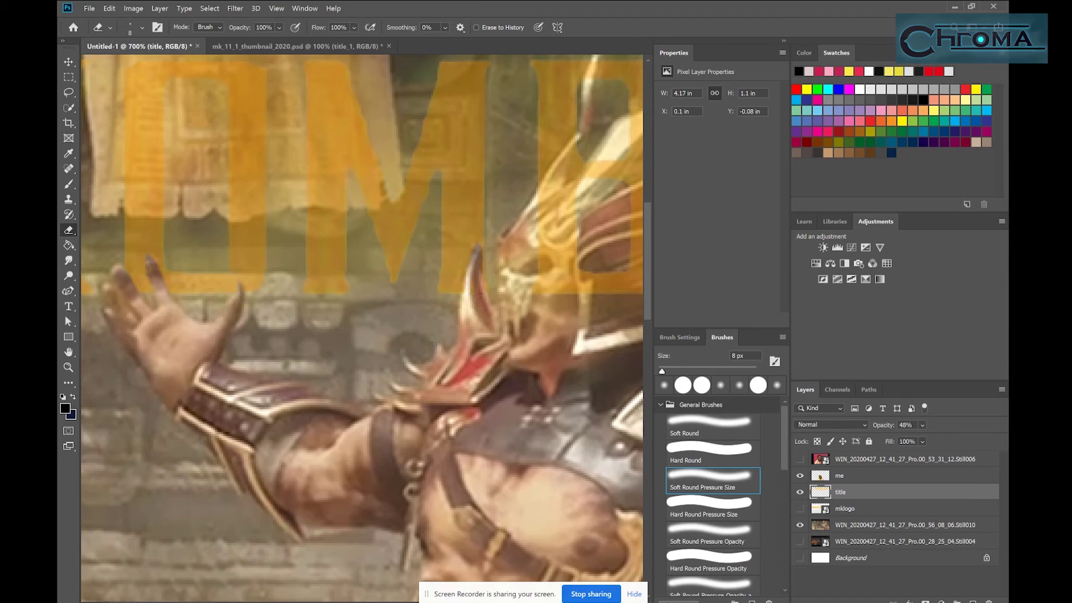
- Erase the title lettering covering the right fighter's face, helmet and horns with the 8 px eraser
left_click(486, 258, "alt")
left_click_drag(555, 295, 368, 320)
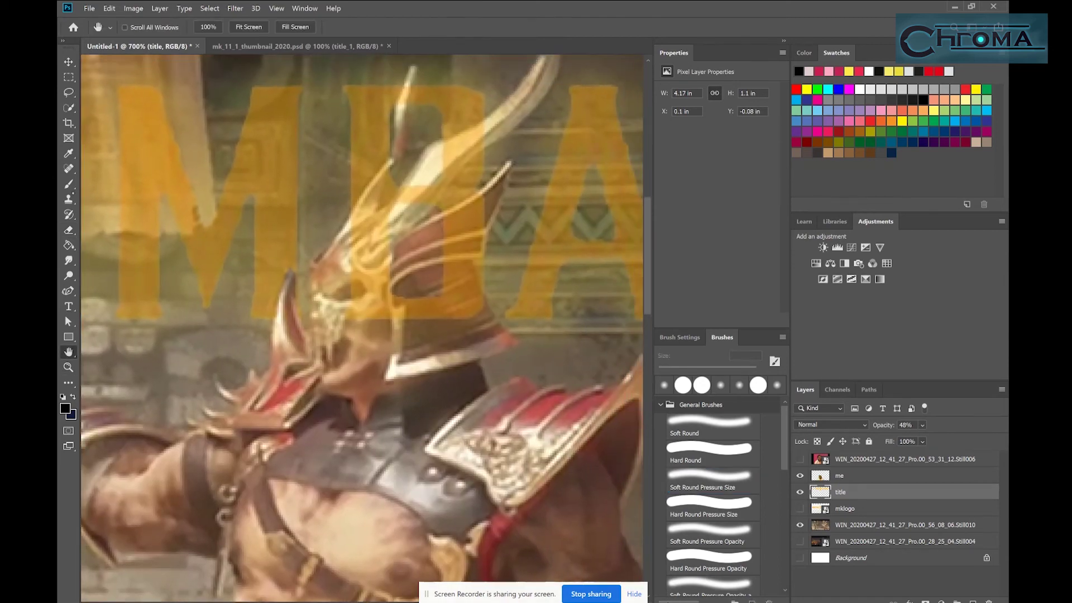
mouse_move(487, 196)
left_mouse_down()
mouse_move(410, 234)
mouse_move(483, 142)
mouse_move(390, 228)
mouse_move(356, 217)
mouse_move(385, 199)
mouse_move(351, 289)
mouse_move(329, 291)
left_mouse_up()
mouse_move(391, 335)
left_mouse_down()
mouse_move(402, 257)
mouse_move(464, 279)
mouse_move(491, 330)
mouse_move(413, 329)
mouse_move(393, 341)
mouse_move(478, 218)
mouse_move(475, 263)
mouse_move(490, 220)
left_mouse_up()
mouse_move(410, 67)
left_mouse_down()
mouse_move(401, 105)
mouse_move(413, 83)
left_mouse_up()
left_click_drag(473, 278, 485, 306)
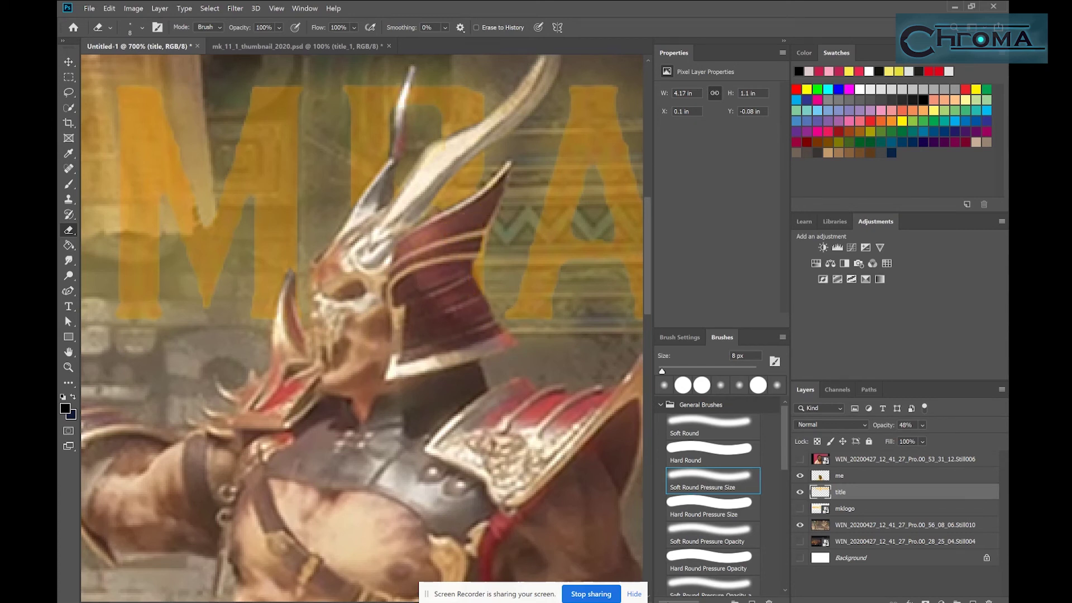
- Erase the remaining title lettering over the left fighter's feathered headdress and along the helmet edge with a 5 px eraser
key("z")
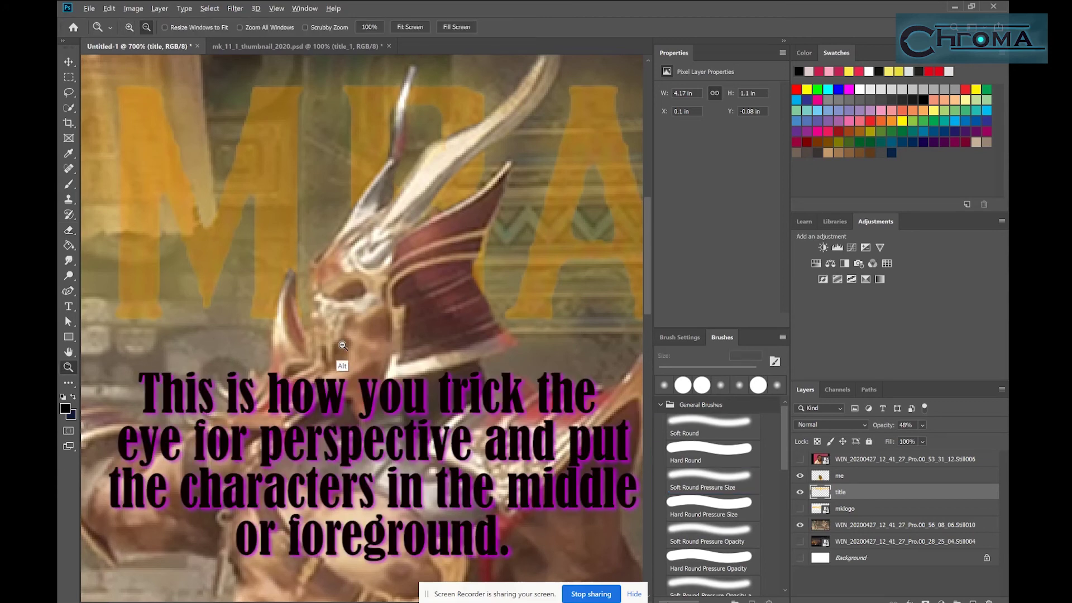
left_click(403, 401, "alt")
left_click(403, 401, "alt")
key("h")
left_click_drag(199, 392, 631, 355)
left_click_drag(106, 375, 347, 384)
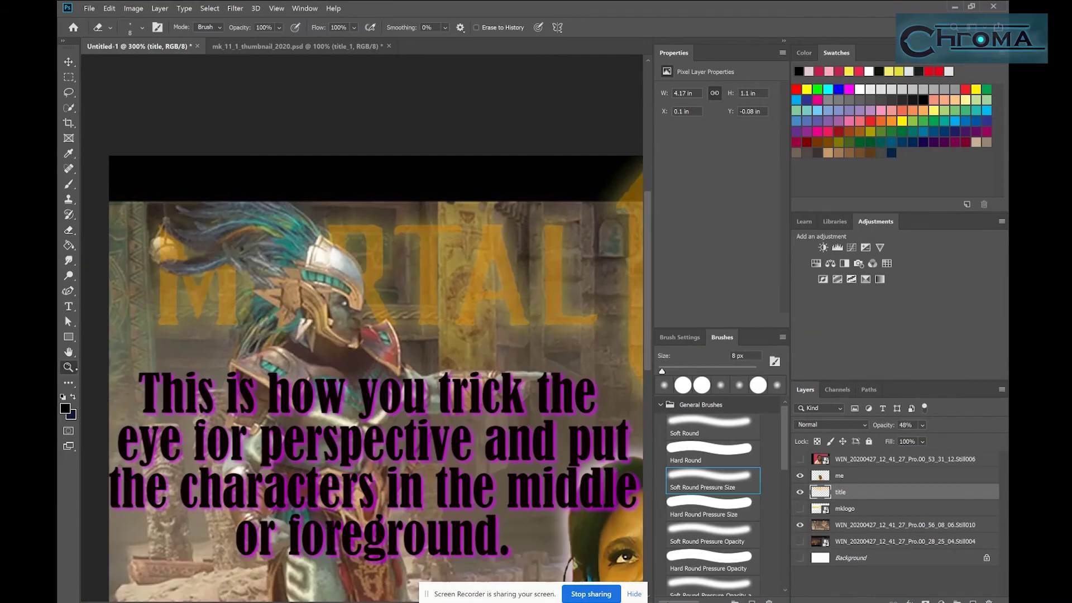
key("z")
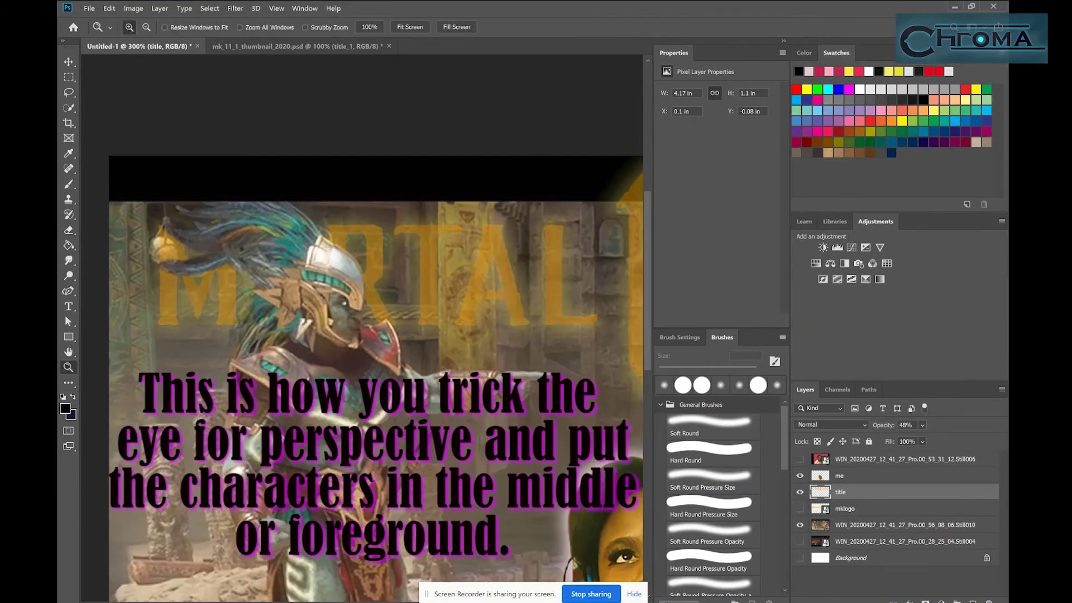
left_click(357, 255)
left_click(358, 255)
key("h")
left_click_drag(358, 255, 540, 233)
key("b")
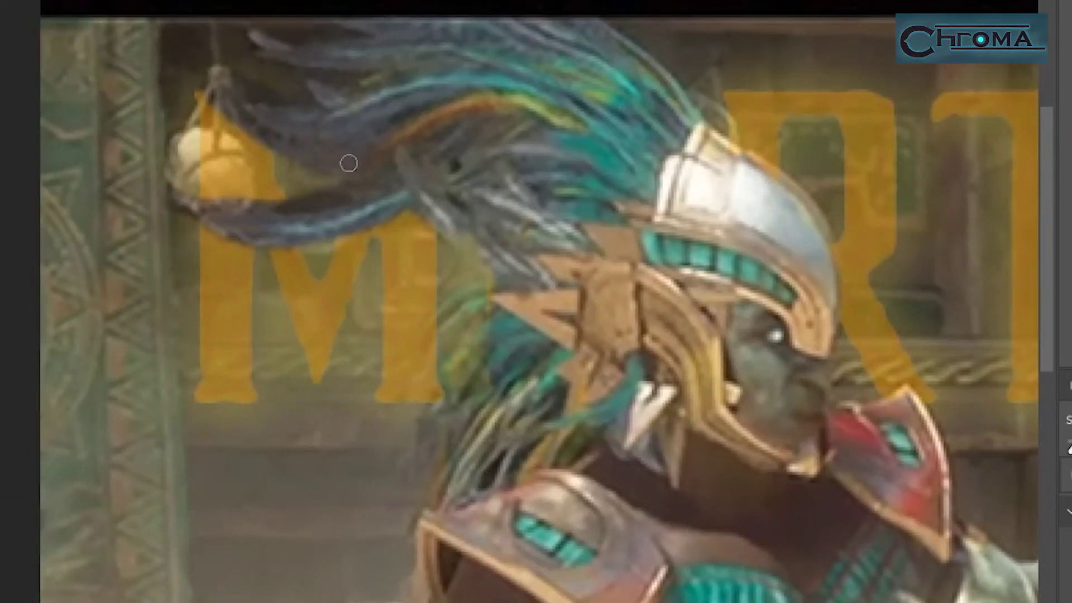
mouse_move(546, 286)
left_mouse_down()
mouse_move(466, 363)
mouse_move(443, 447)
mouse_move(430, 445)
mouse_move(479, 337)
mouse_move(424, 447)
mouse_move(502, 299)
left_mouse_up()
mouse_move(460, 352)
left_mouse_down()
mouse_move(388, 402)
mouse_move(403, 356)
left_mouse_up()
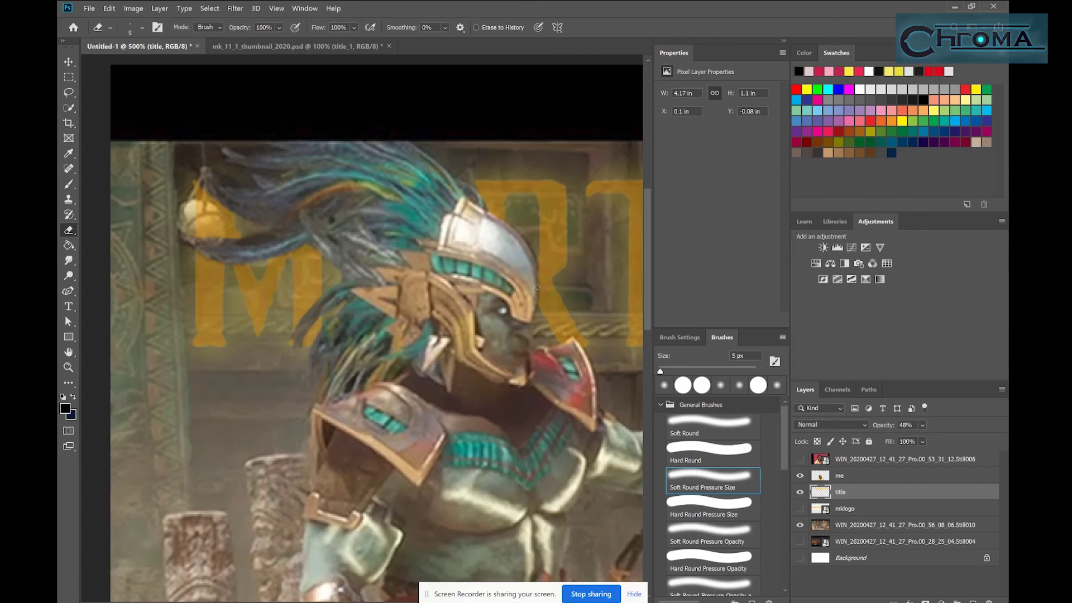
left_click_drag(542, 286, 538, 261)
- Restore the title layer's opacity to 100% with the whole thumbnail in view
left_click(68, 368)
left_click(492, 392, "alt")
left_click(498, 397, "alt")
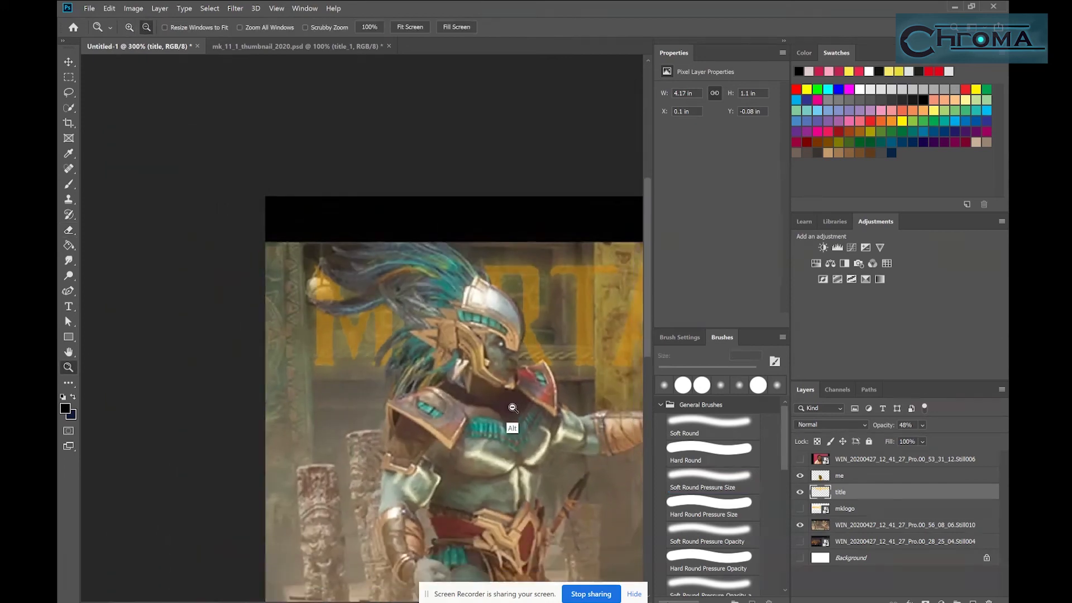
left_click(521, 422, "alt")
left_click(69, 61)
left_click(68, 352)
left_click_drag(485, 407, 229, 208)
left_click(68, 368)
left_click(464, 362, "alt")
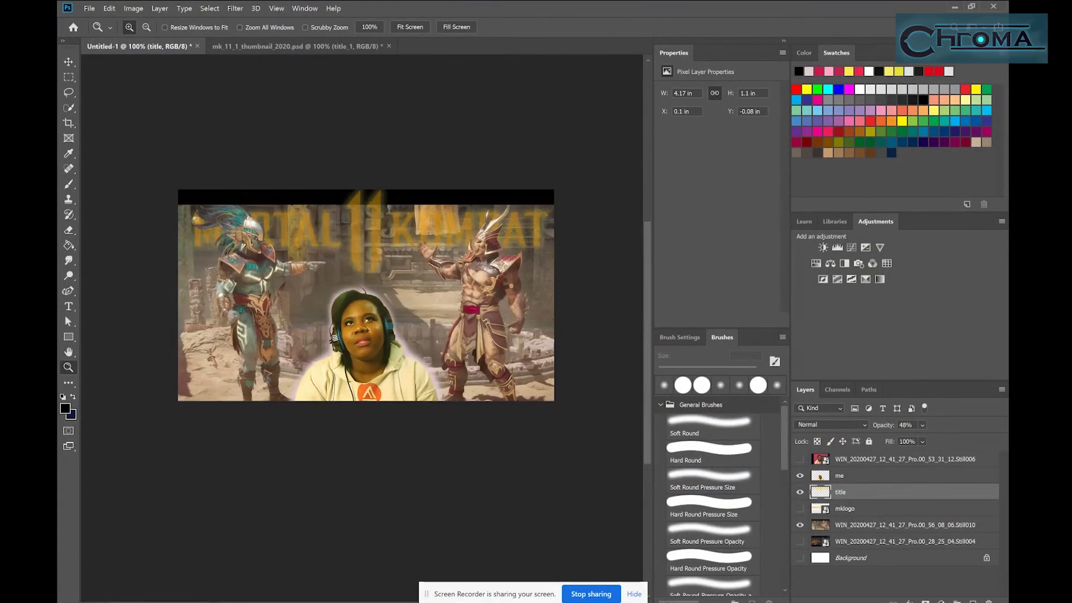
left_click(923, 425)
left_click_drag(940, 439, 958, 438)
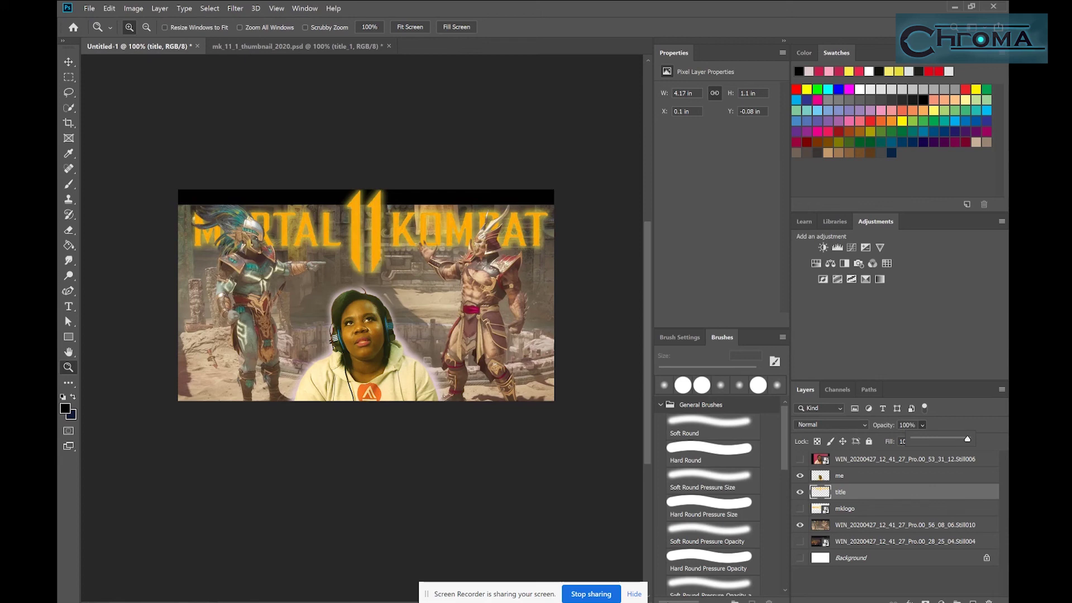
left_click(983, 422)
- Draw a black-filled rectangle 1365 by 93 px across the canvas's bottom edge and move it to X -26 px, Y 674 px
left_click(973, 601)
left_click(68, 336)
left_click_drag(176, 392, 578, 419)
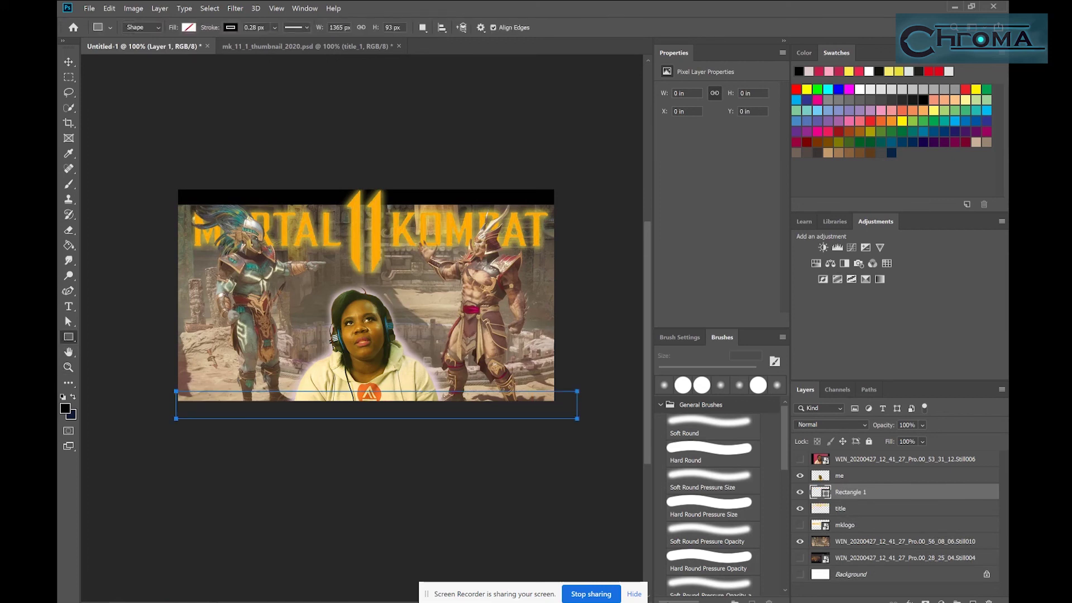
left_click(666, 126)
left_click(698, 148)
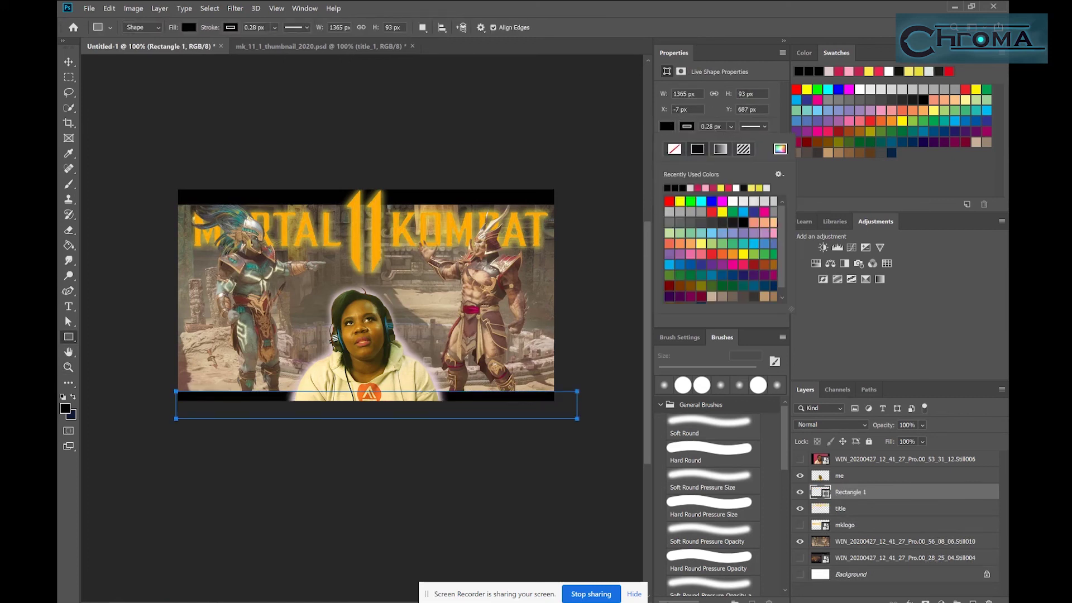
left_click(431, 406)
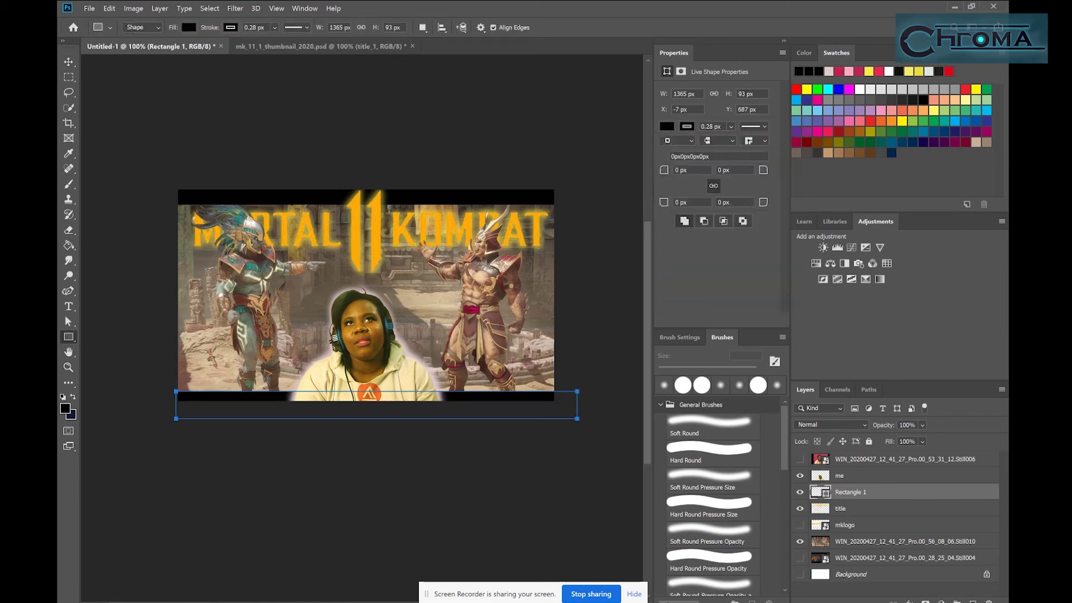
left_click(69, 62)
left_click_drag(532, 398, 527, 385)
- Save the document in the YTFinalVideos folder as the layered Photoshop file MK_11_2_2020thumbnail
left_click(89, 9)
left_click(105, 134)
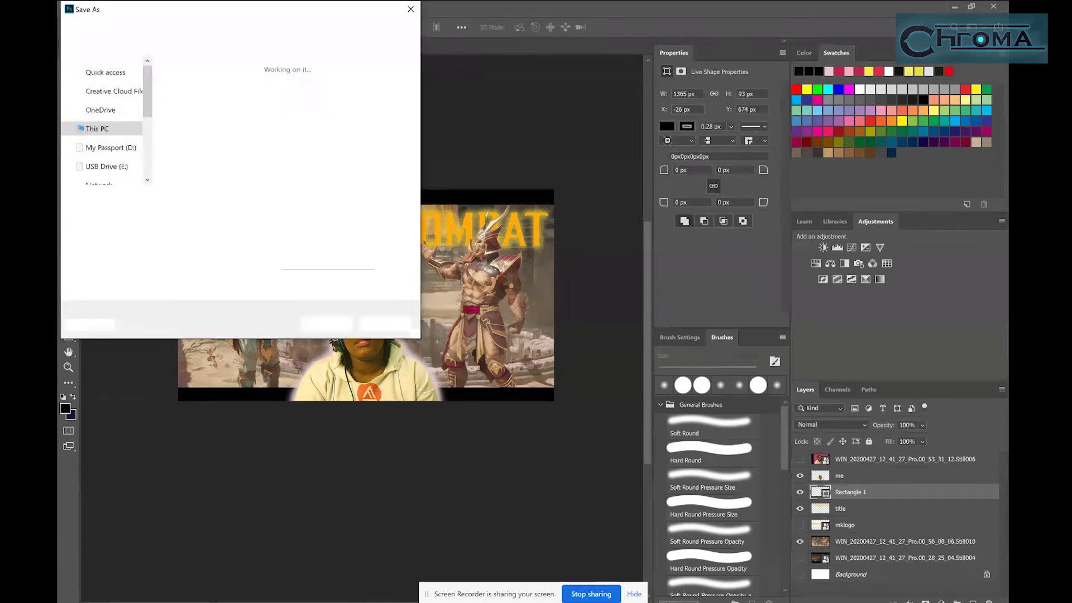
type("MK_11_2_2020")
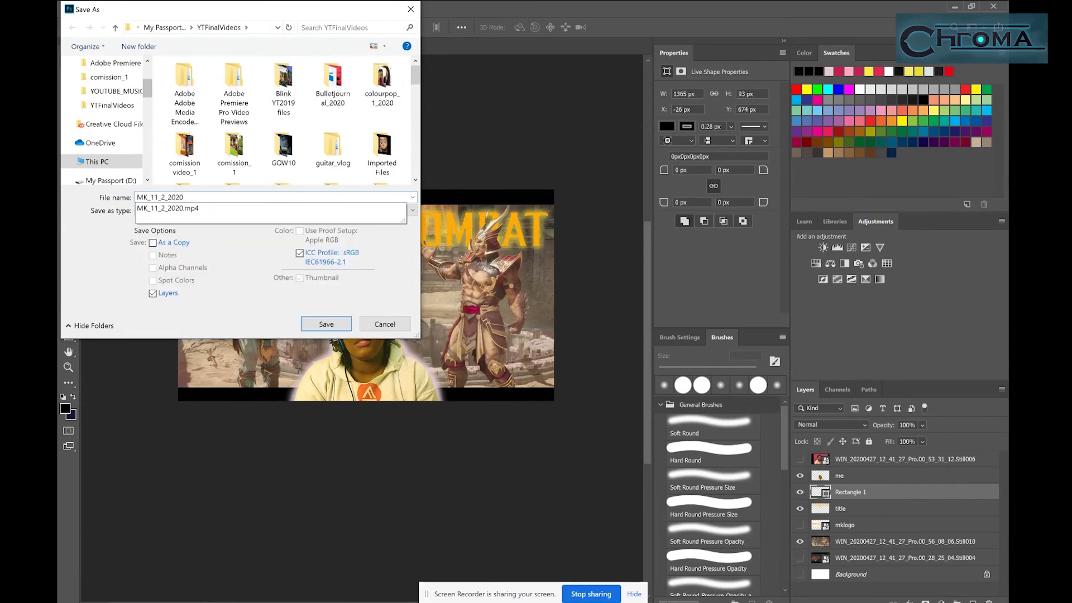
type("thu")
key("Return")
key("Return")
- Save a JPEG version of MK_11_2_2020thumbnail in the YTFinalVideos folder with the default JPEG options
left_click(89, 8)
left_click(115, 133)
left_click(247, 210)
left_click(205, 287)
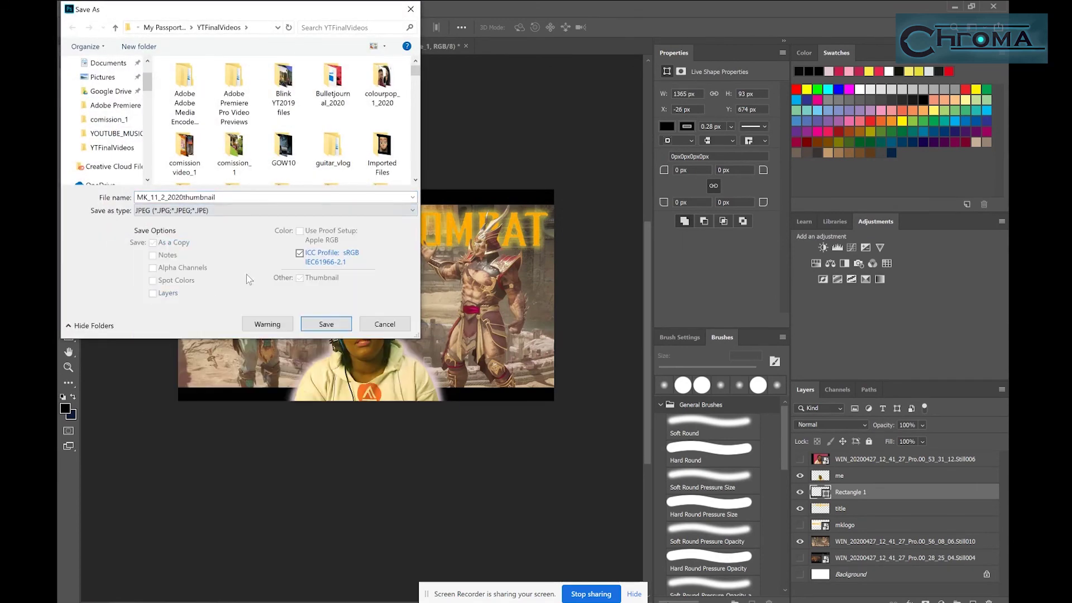
key("Return")
key("Return")
mouse_move(412, 602)
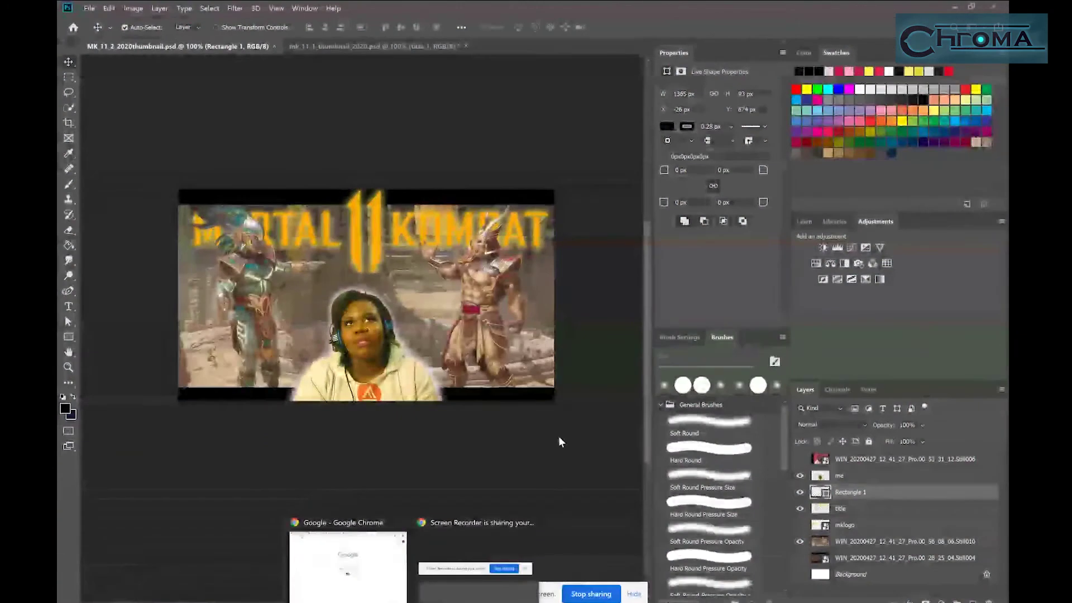
left_click(68, 366)
left_click(304, 317)
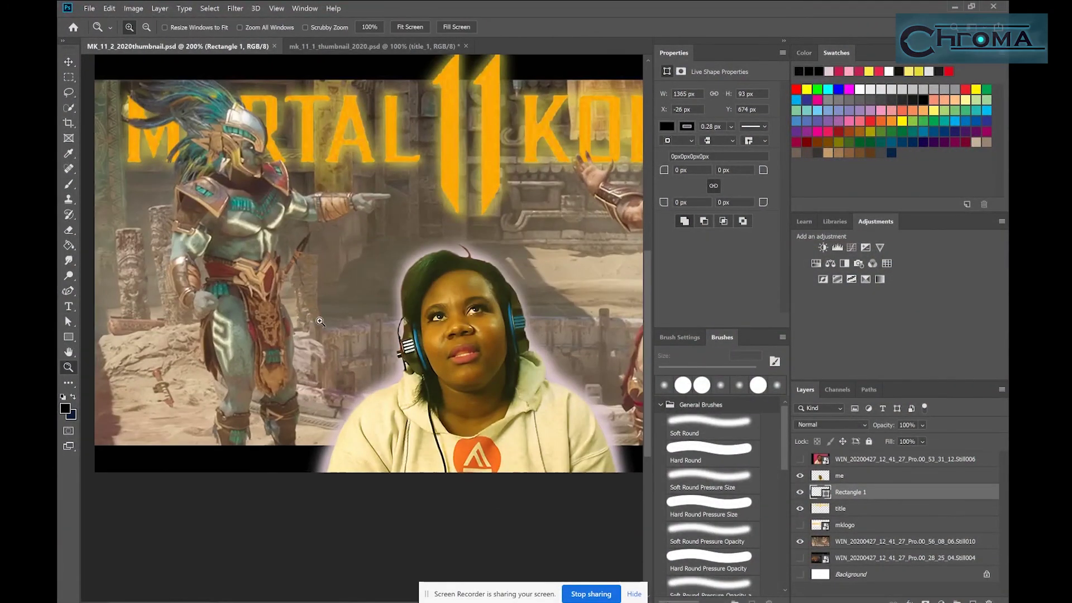
- Try to shift the enlarged game still sideways with the whole thumbnail in view, and undo the move
left_click(69, 353)
left_click_drag(335, 313, 213, 313)
left_click(68, 367)
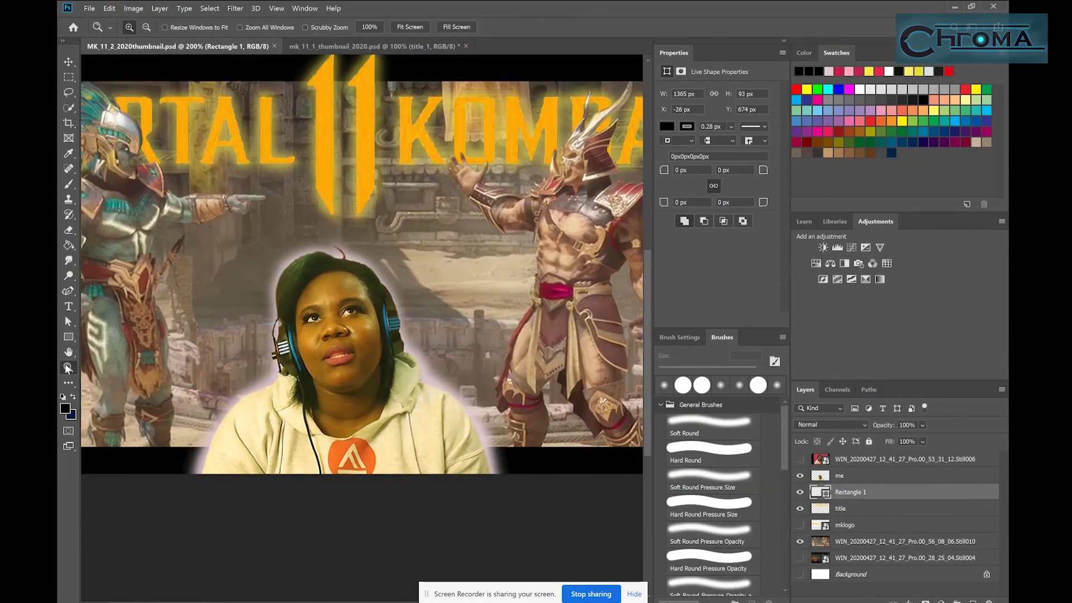
left_click(280, 319, "alt")
left_click(69, 62)
left_click_drag(523, 331, 457, 330)
key("ctrl+z")
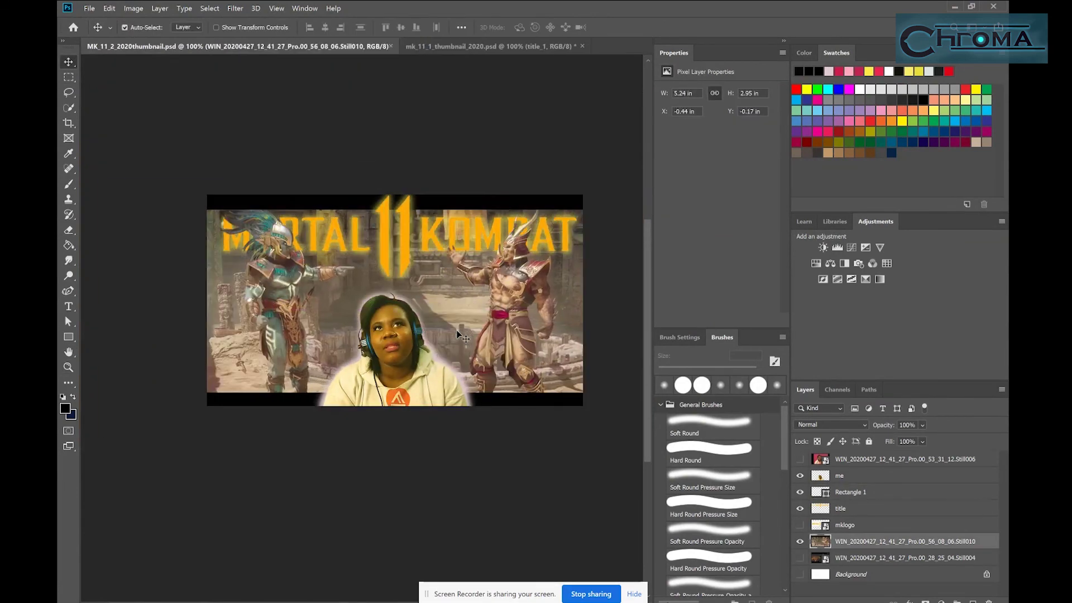
- Try merging all visible layers into one, and undo the merge
left_click(109, 8)
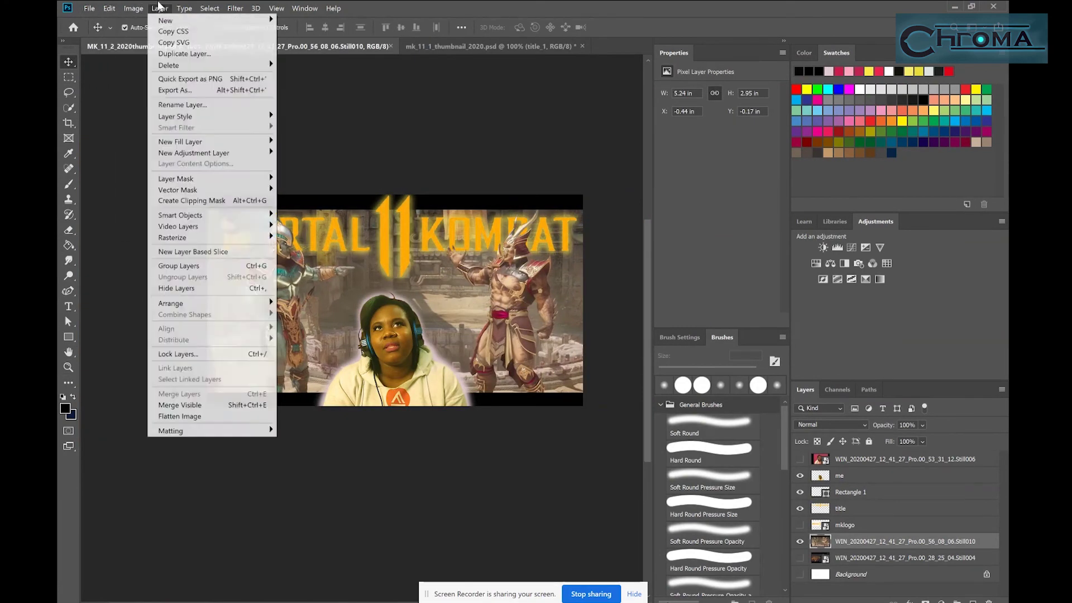
left_click(180, 405)
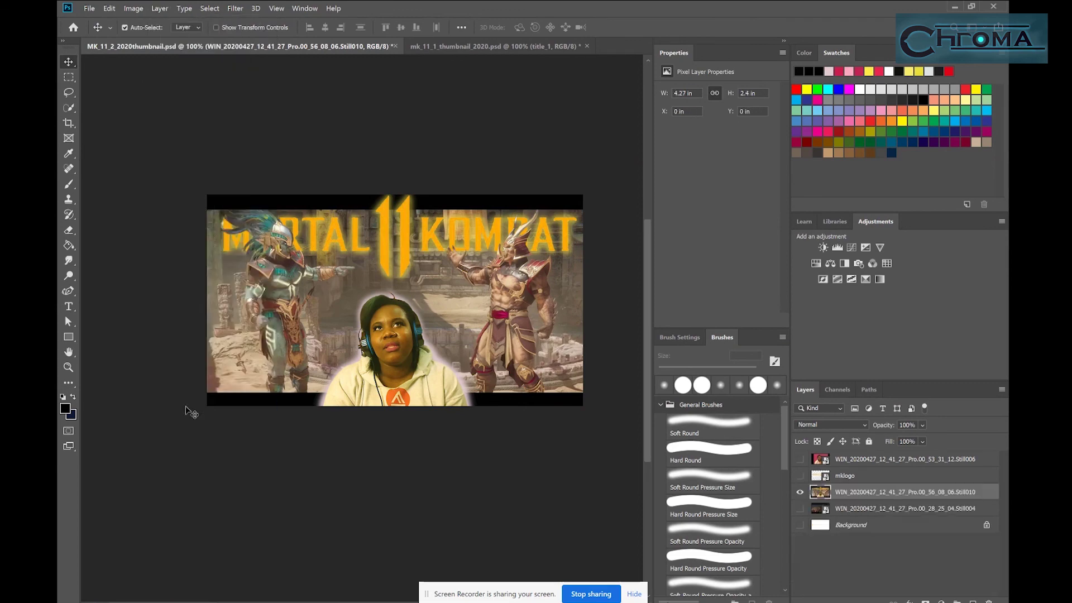
key("ctrl+z")
- Flatten the thumbnail image into a single background layer, discarding the hidden layers
left_click(159, 8)
left_click(190, 418)
left_click(544, 246)
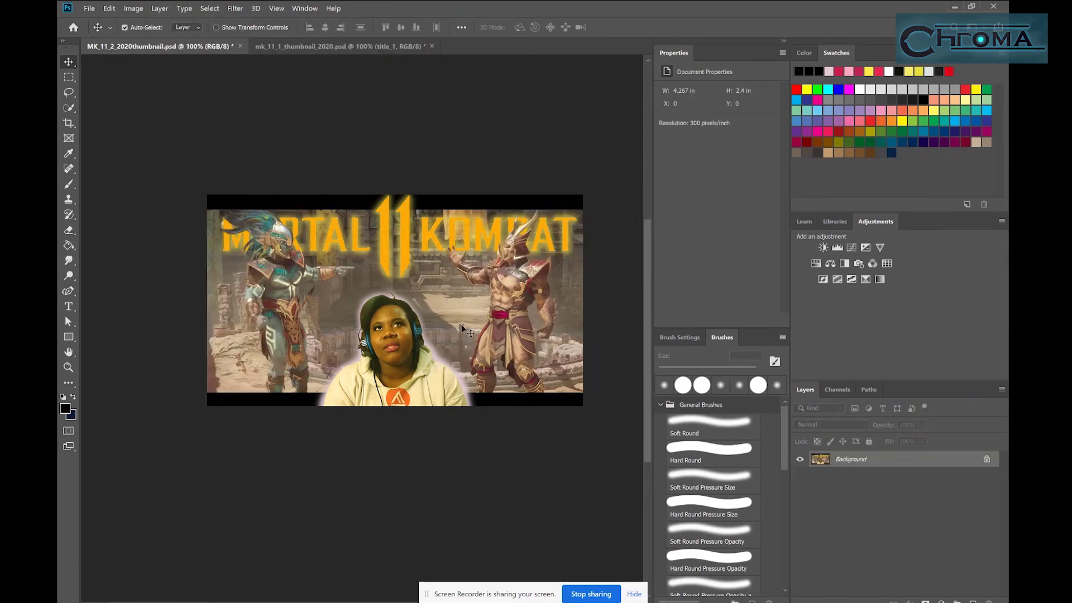
left_click_drag(655, 203, 685, 202)
left_click_drag(429, 315, 431, 283)
key("ctrl+z")
key("h")
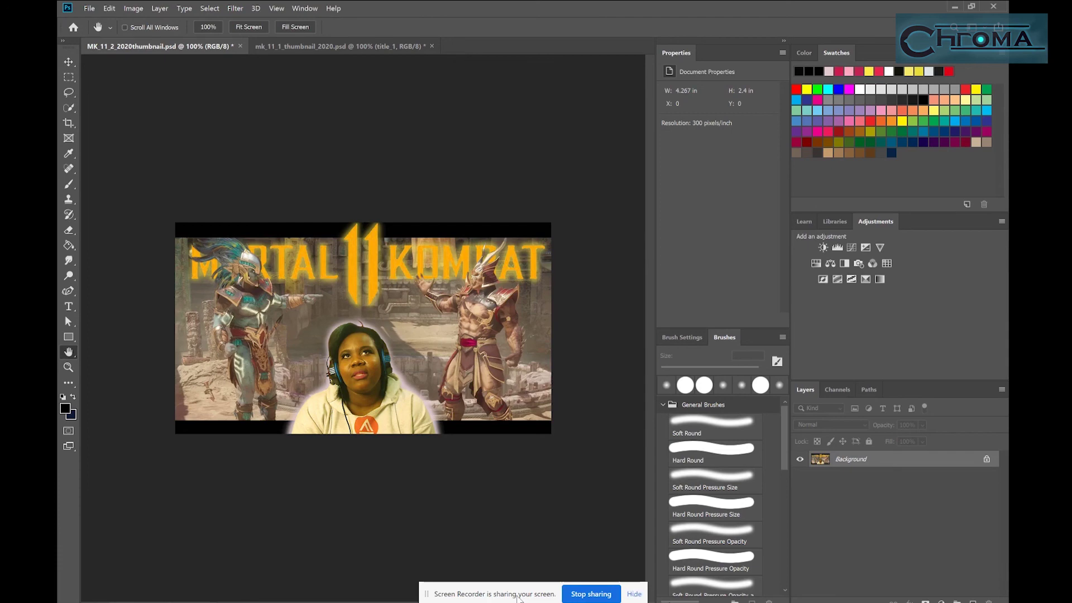
- Switch to the Chrome window with the Google home page and focus its search field
mouse_move(412, 602)
left_click(453, 597)
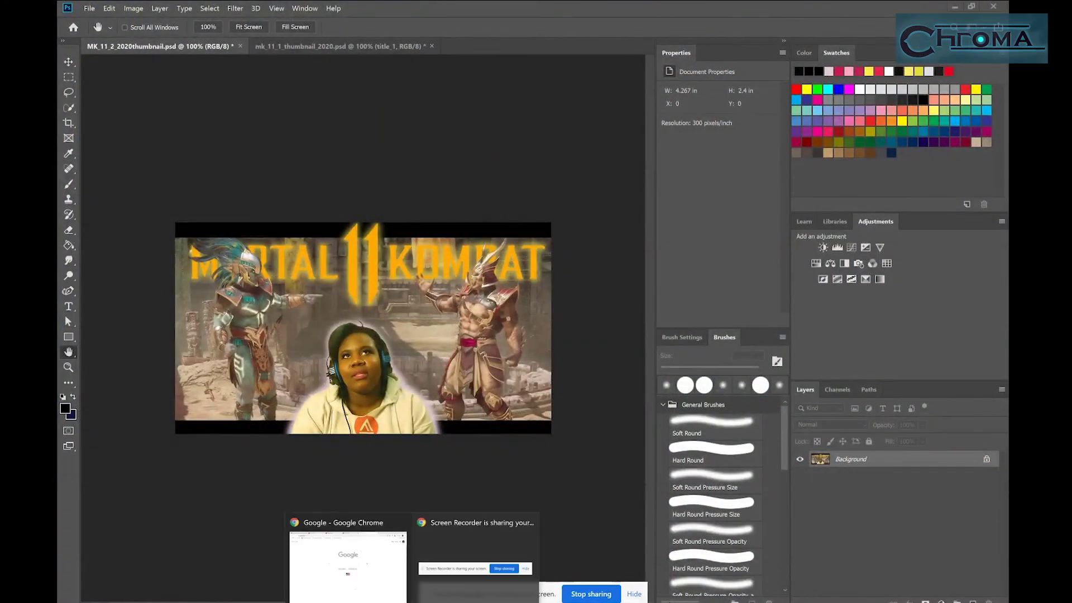
left_click(357, 592)
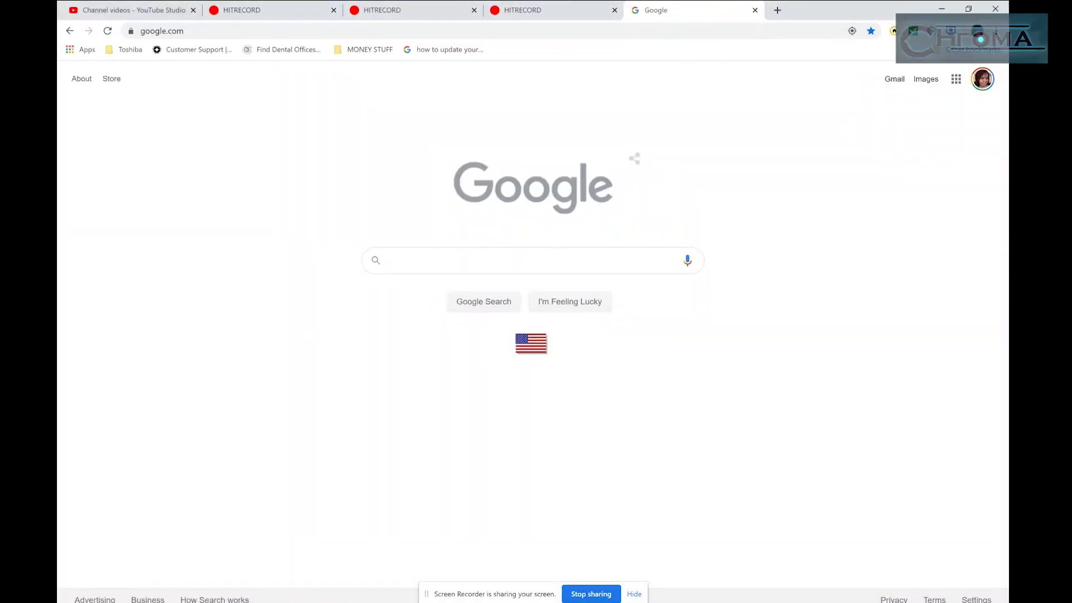
left_click(479, 269)
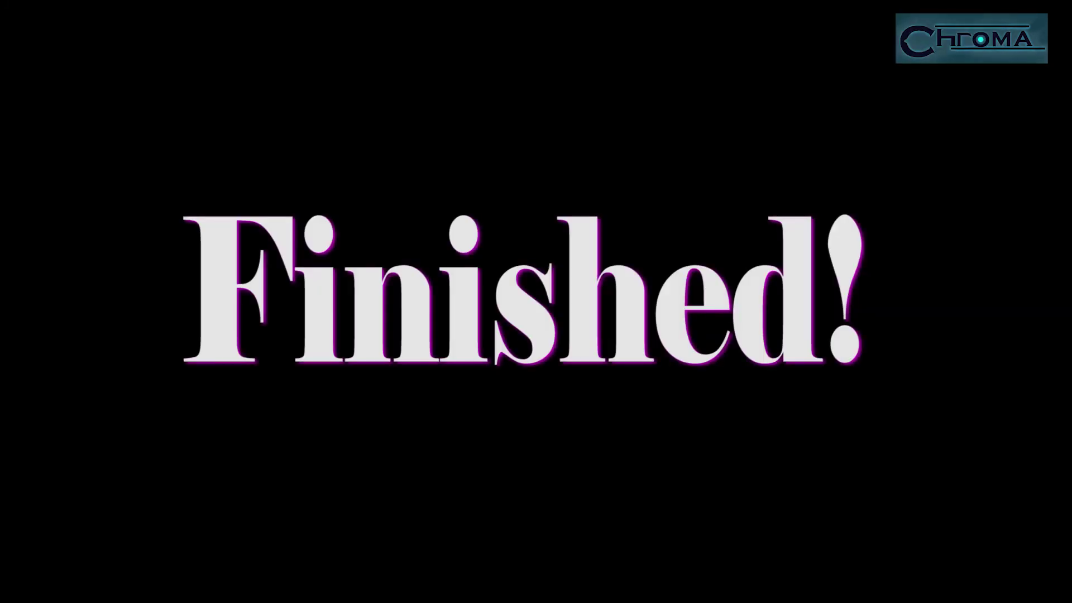